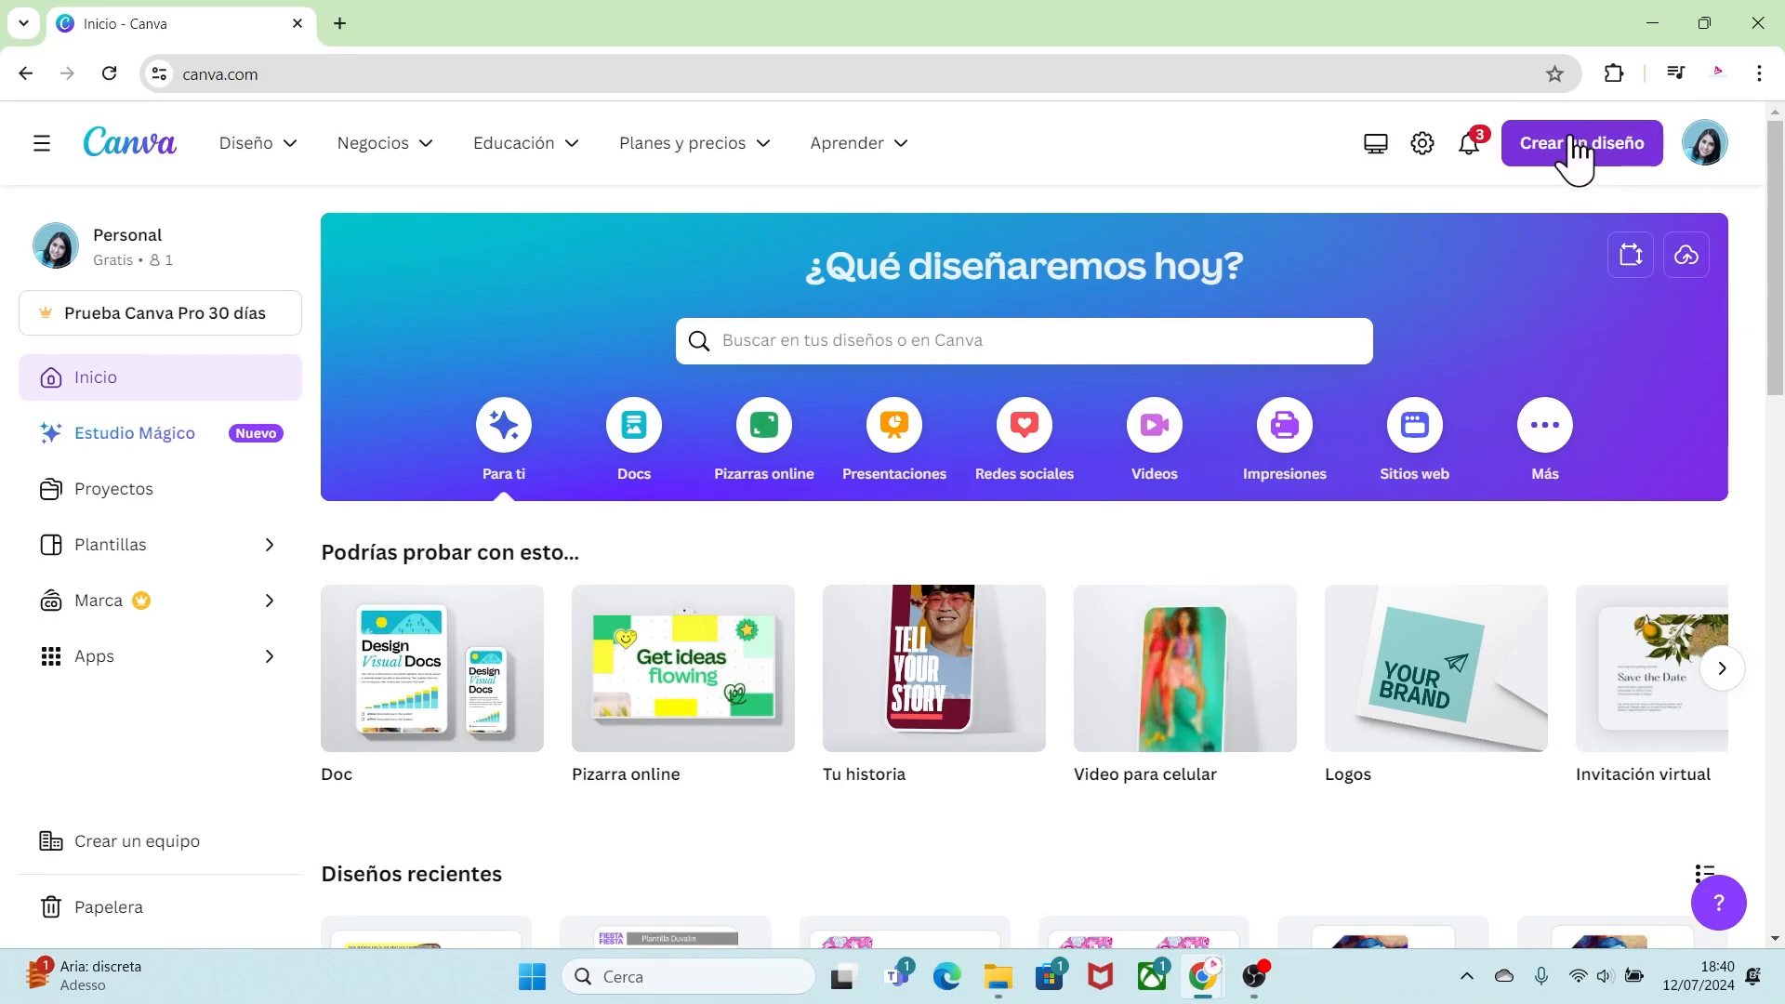
Step: Create a new custom-size design of 29.7 × 21 cm
click(1577, 154)
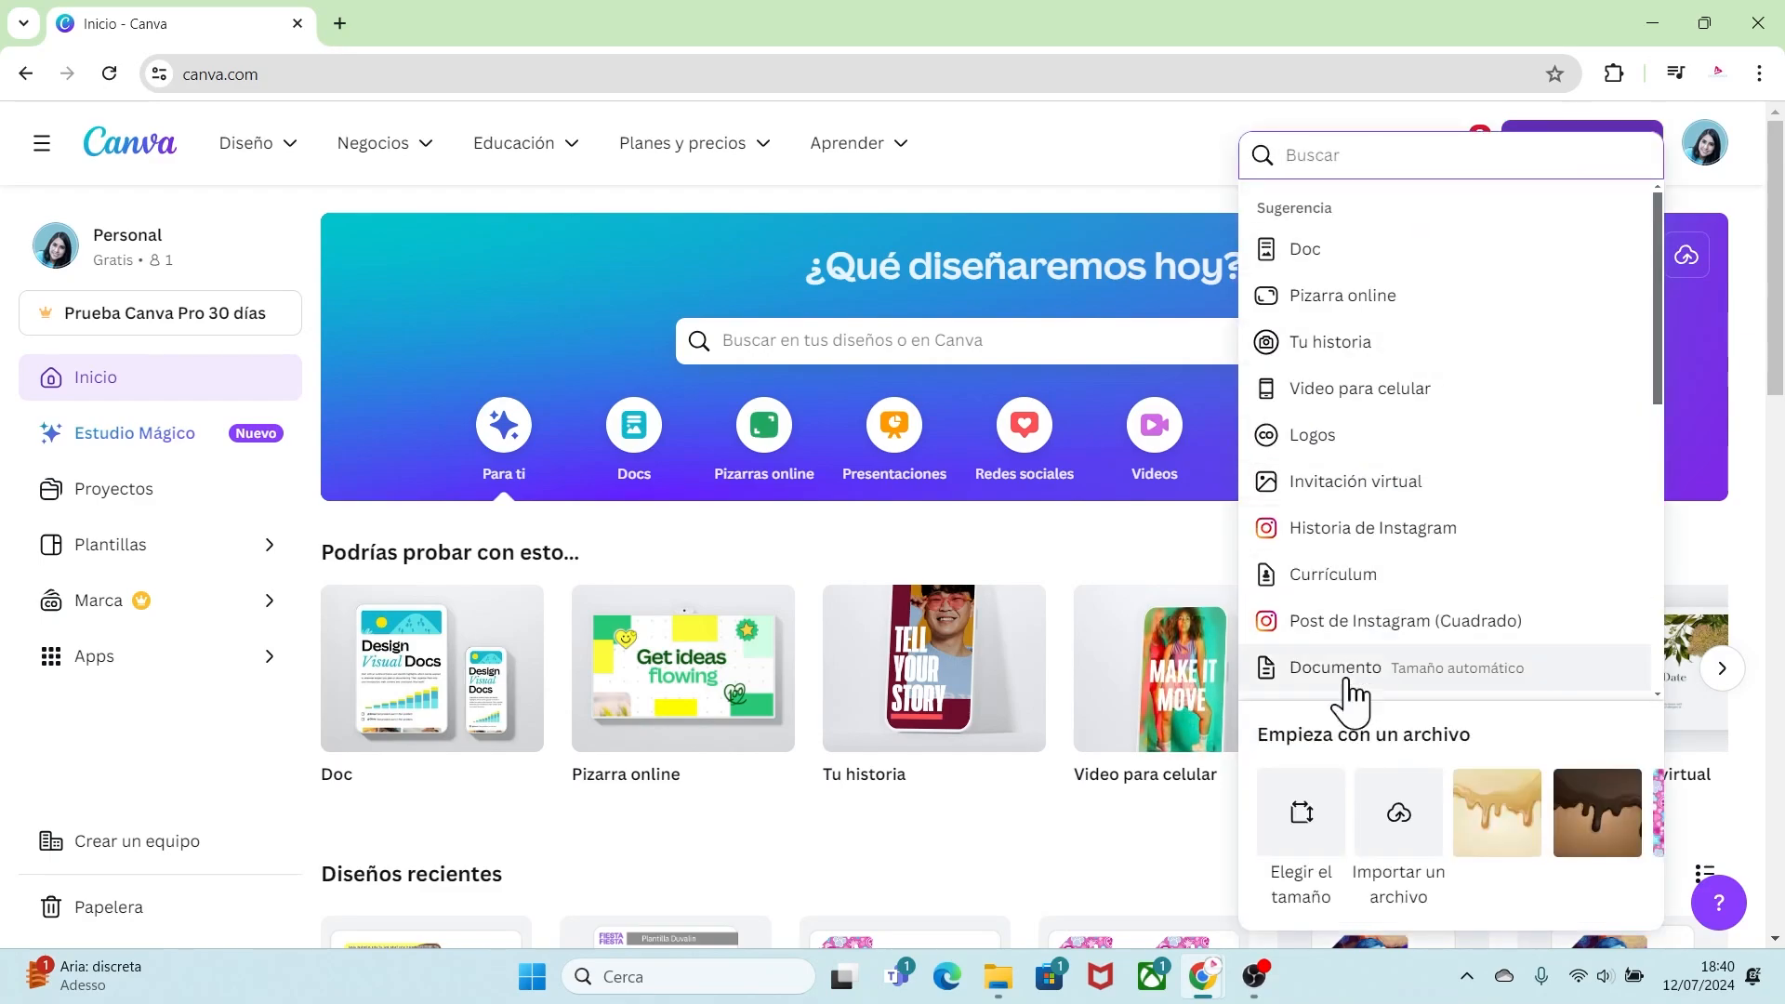
click(1302, 839)
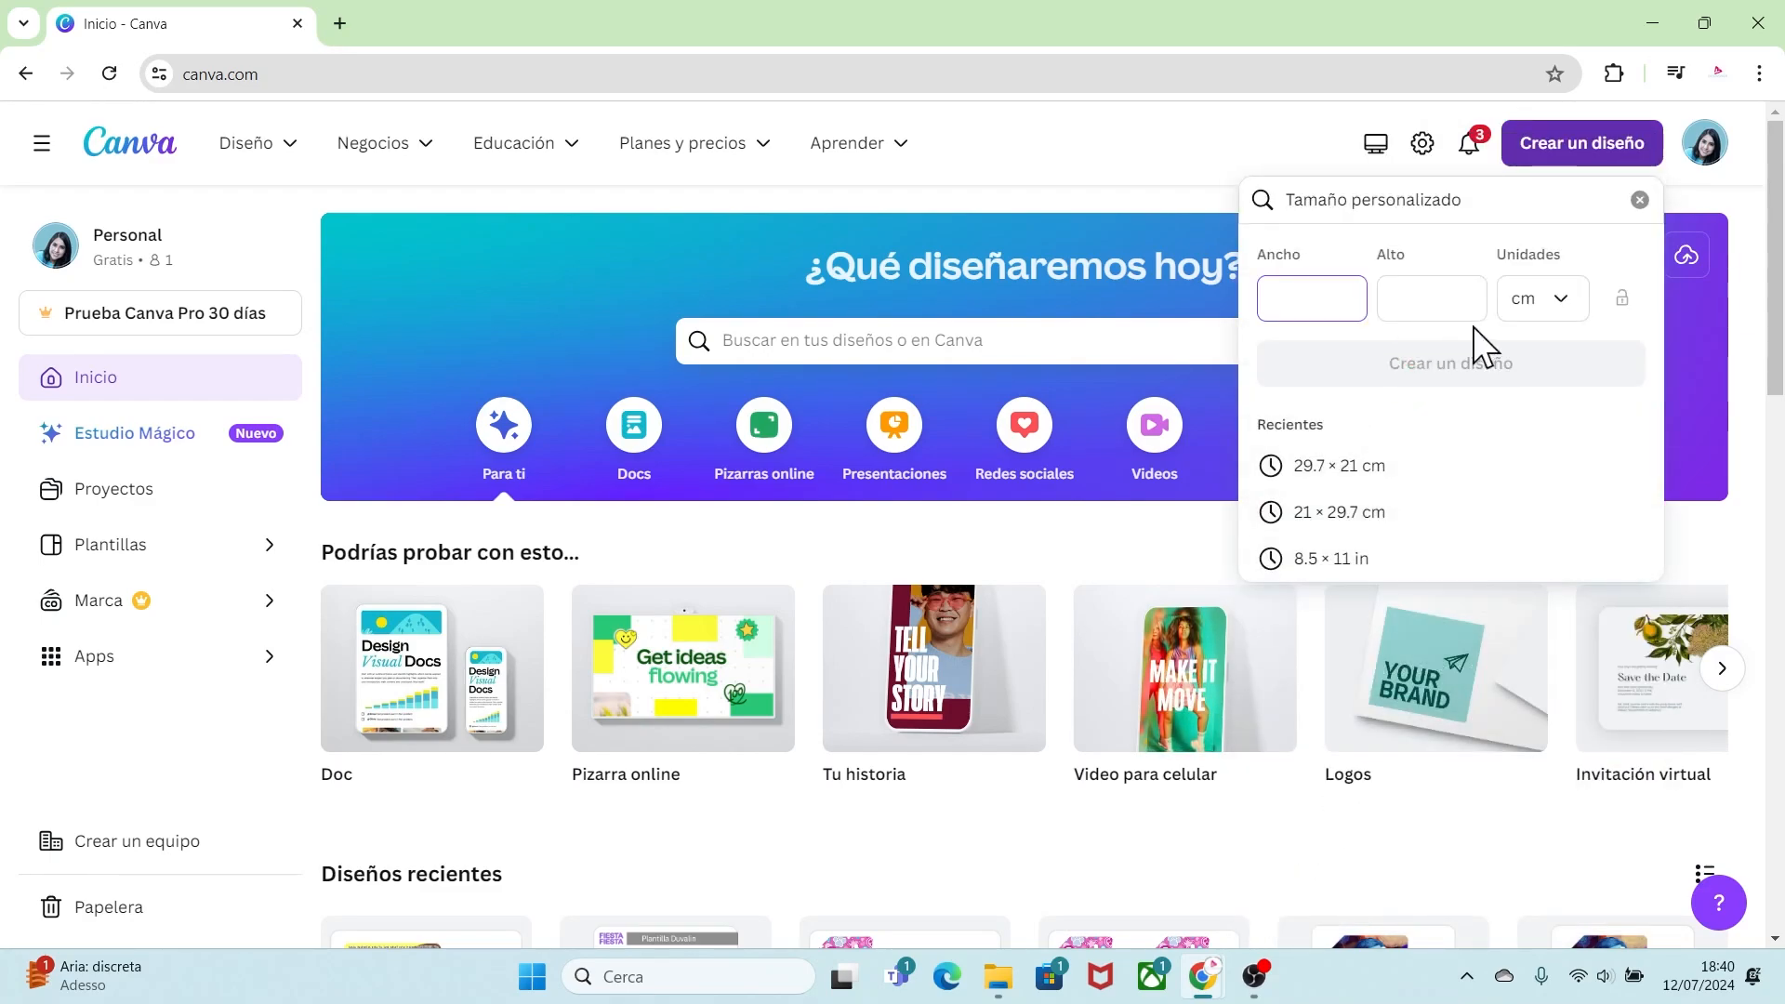
text(29.7)
click(1403, 303)
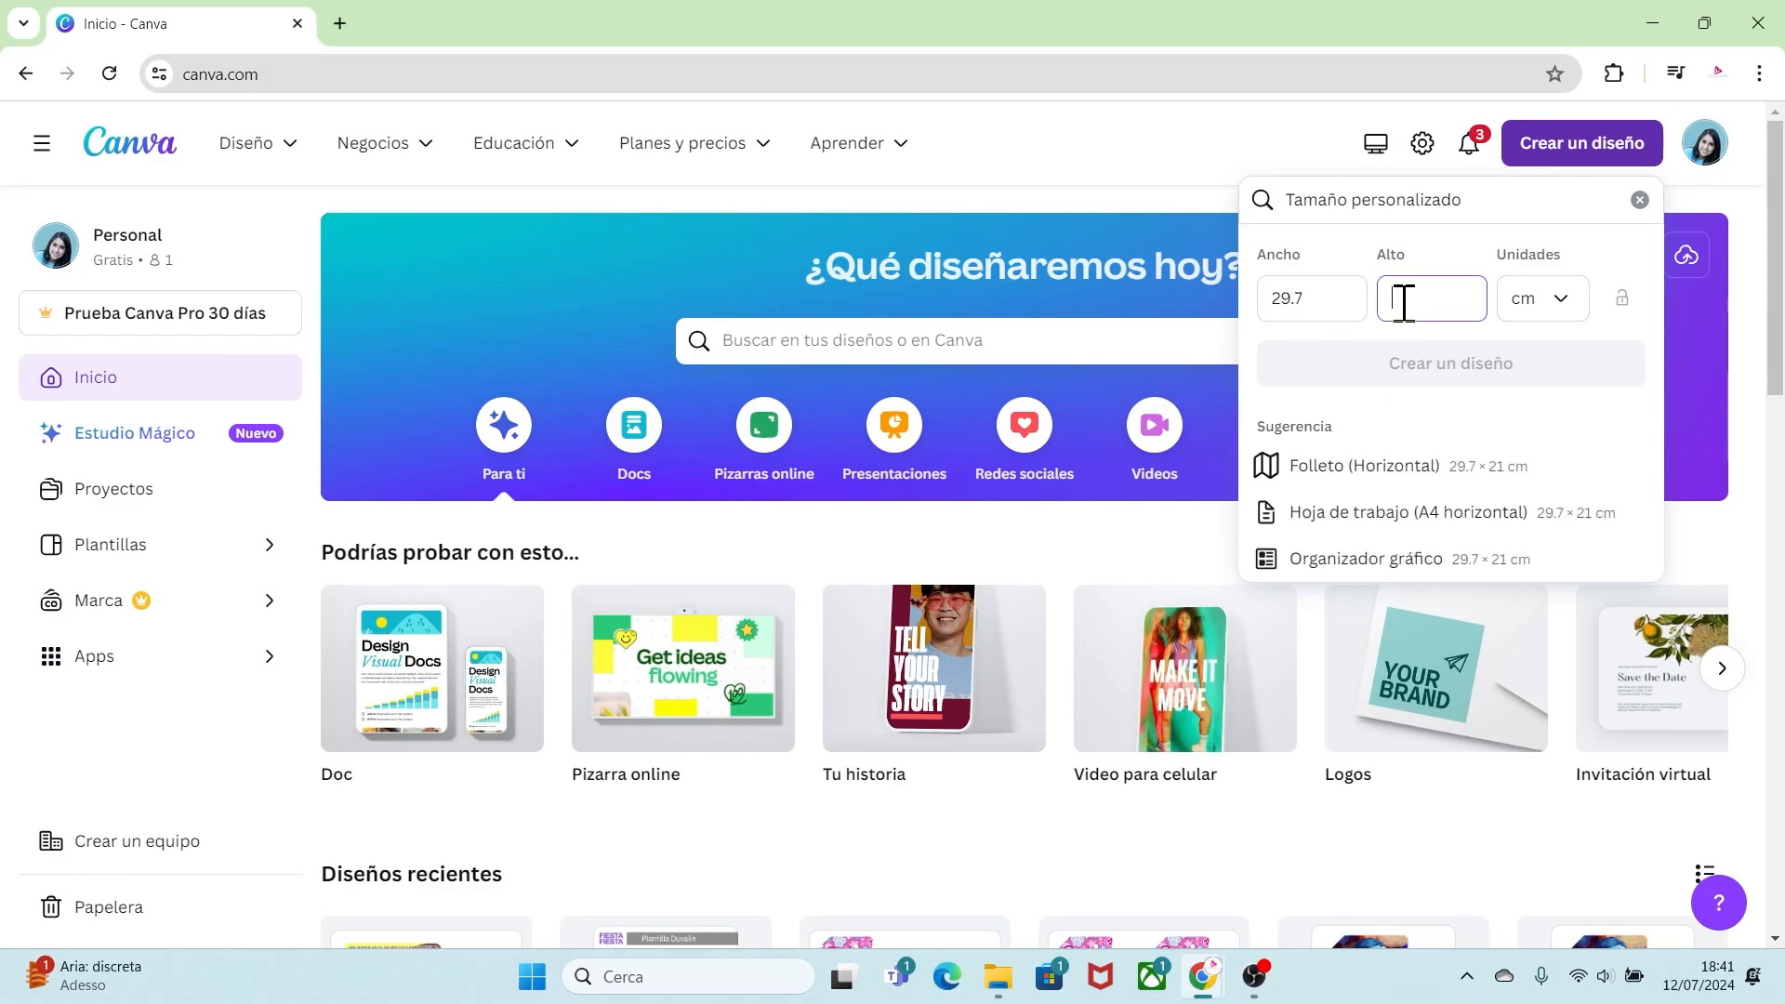
text(21)
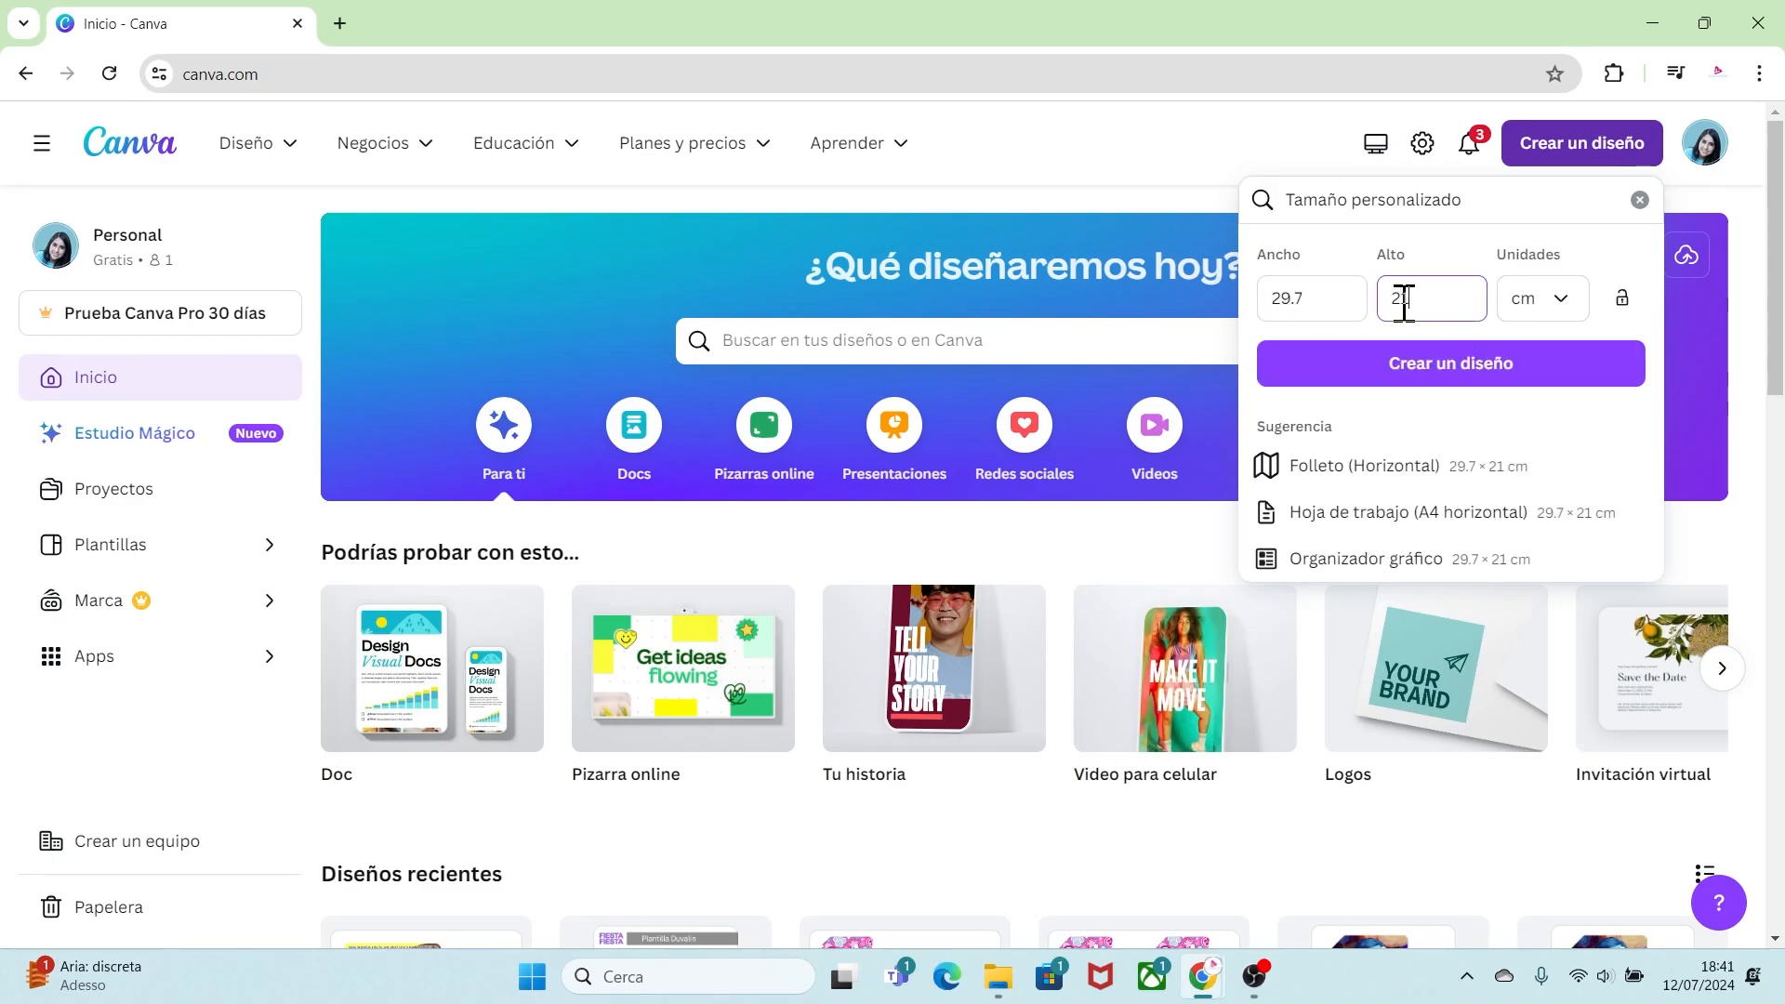
click(1453, 379)
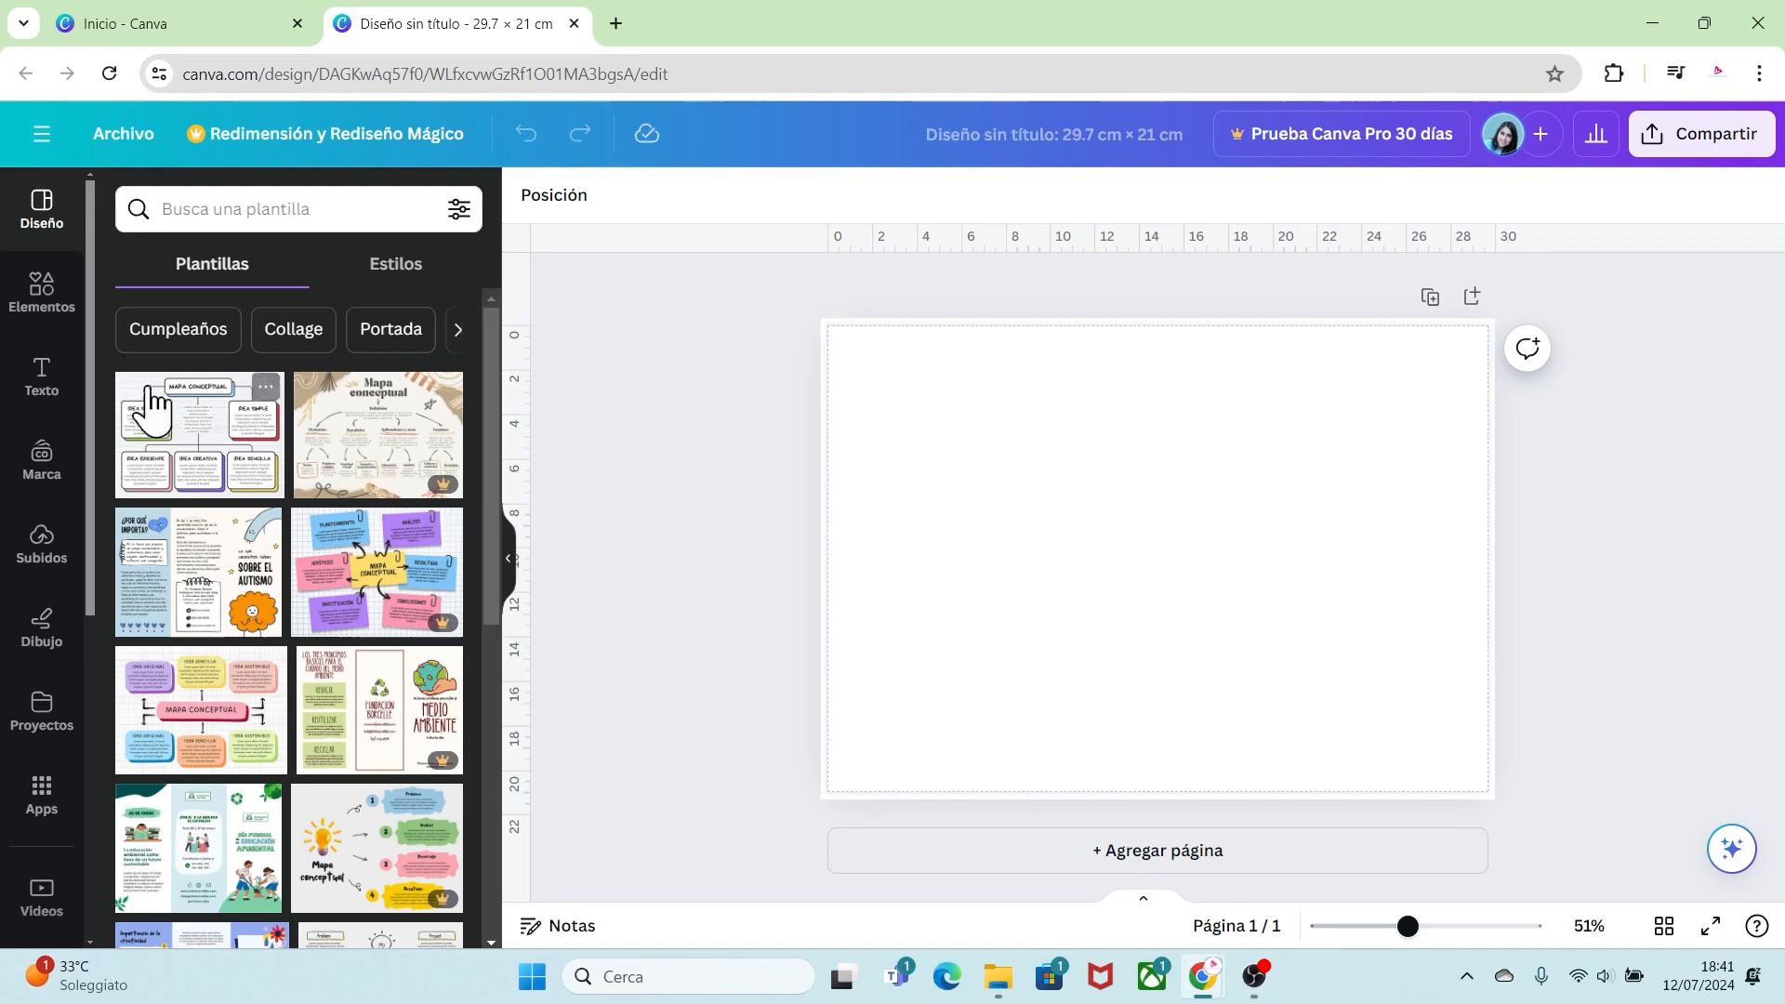
Step: Search elements for "rounded square" and add a rounded square frame to the page
click(41, 294)
click(170, 199)
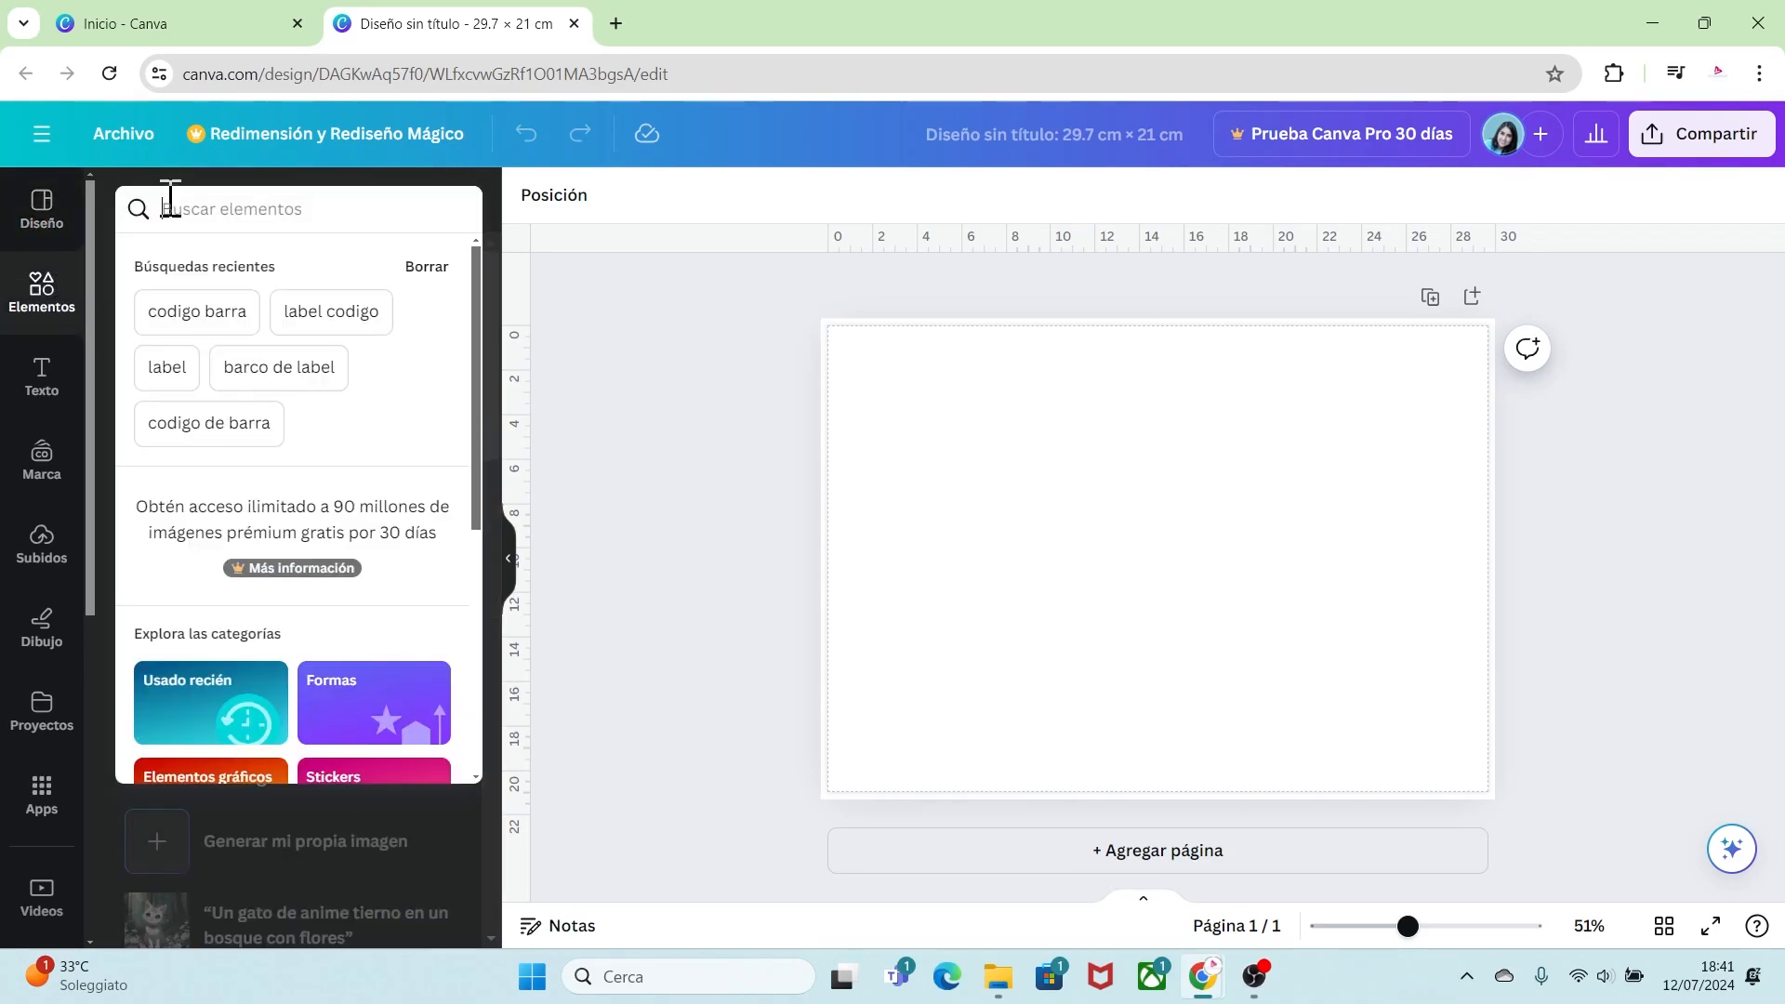
text(rounded )
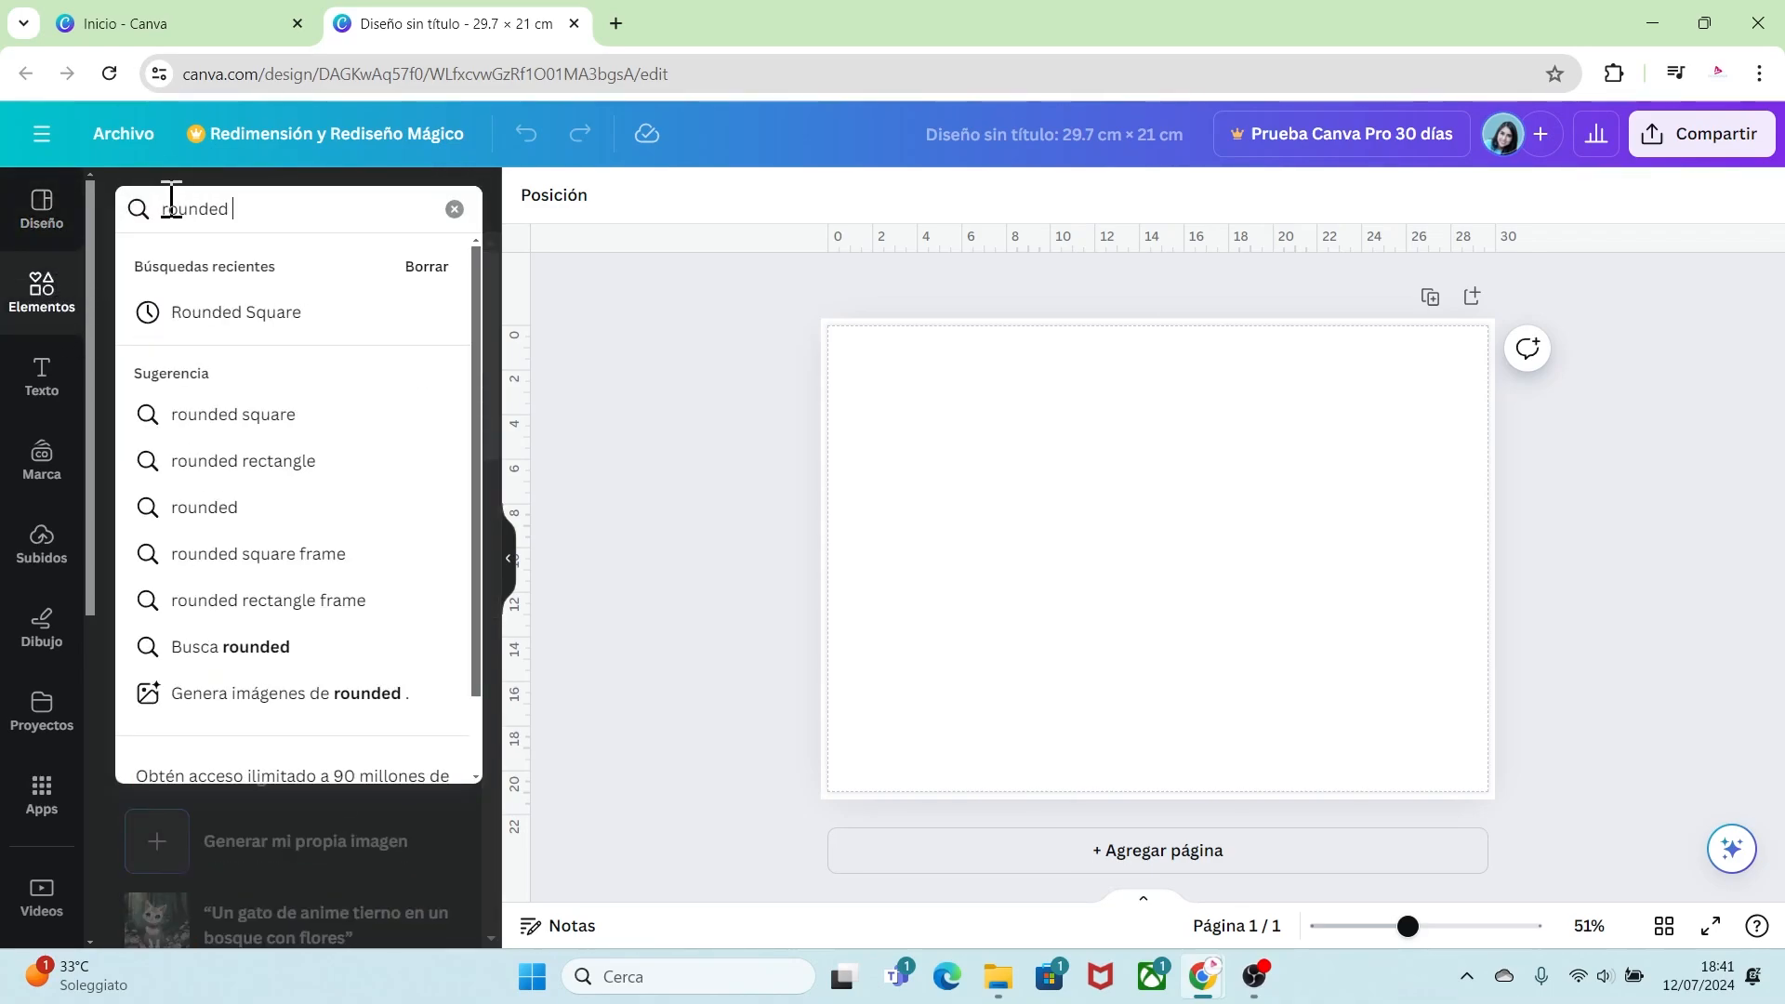
text(square)
key(Return)
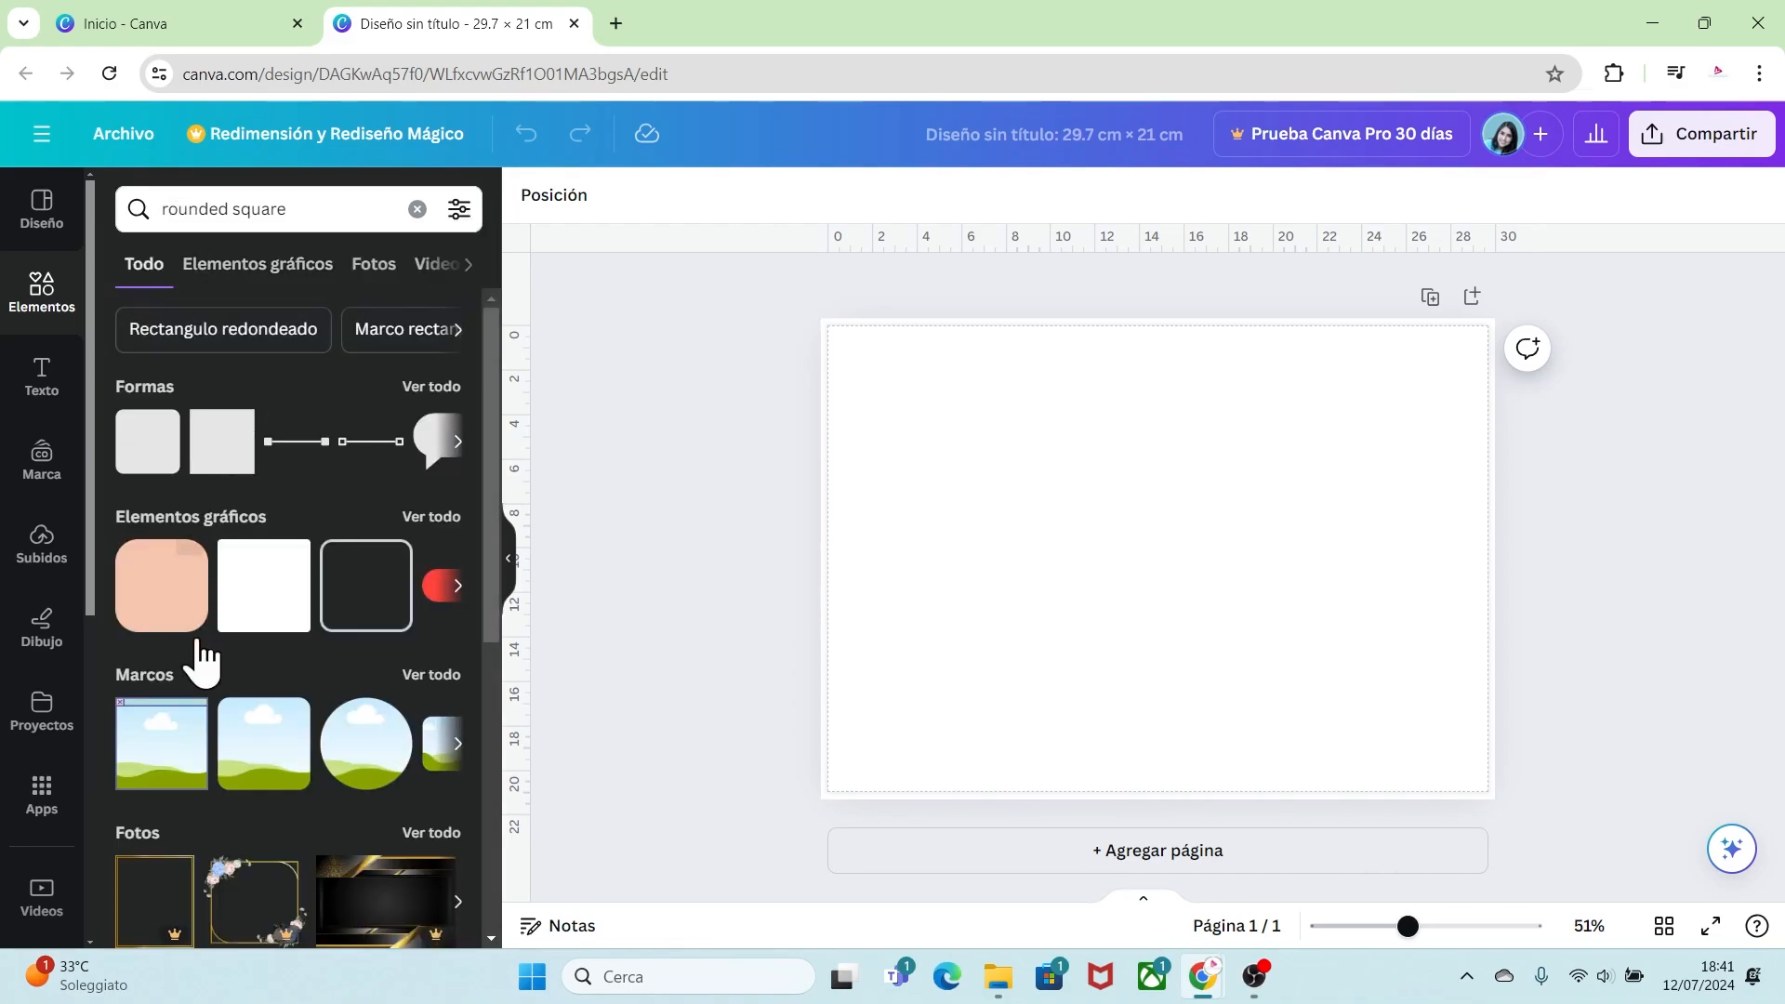
click(423, 679)
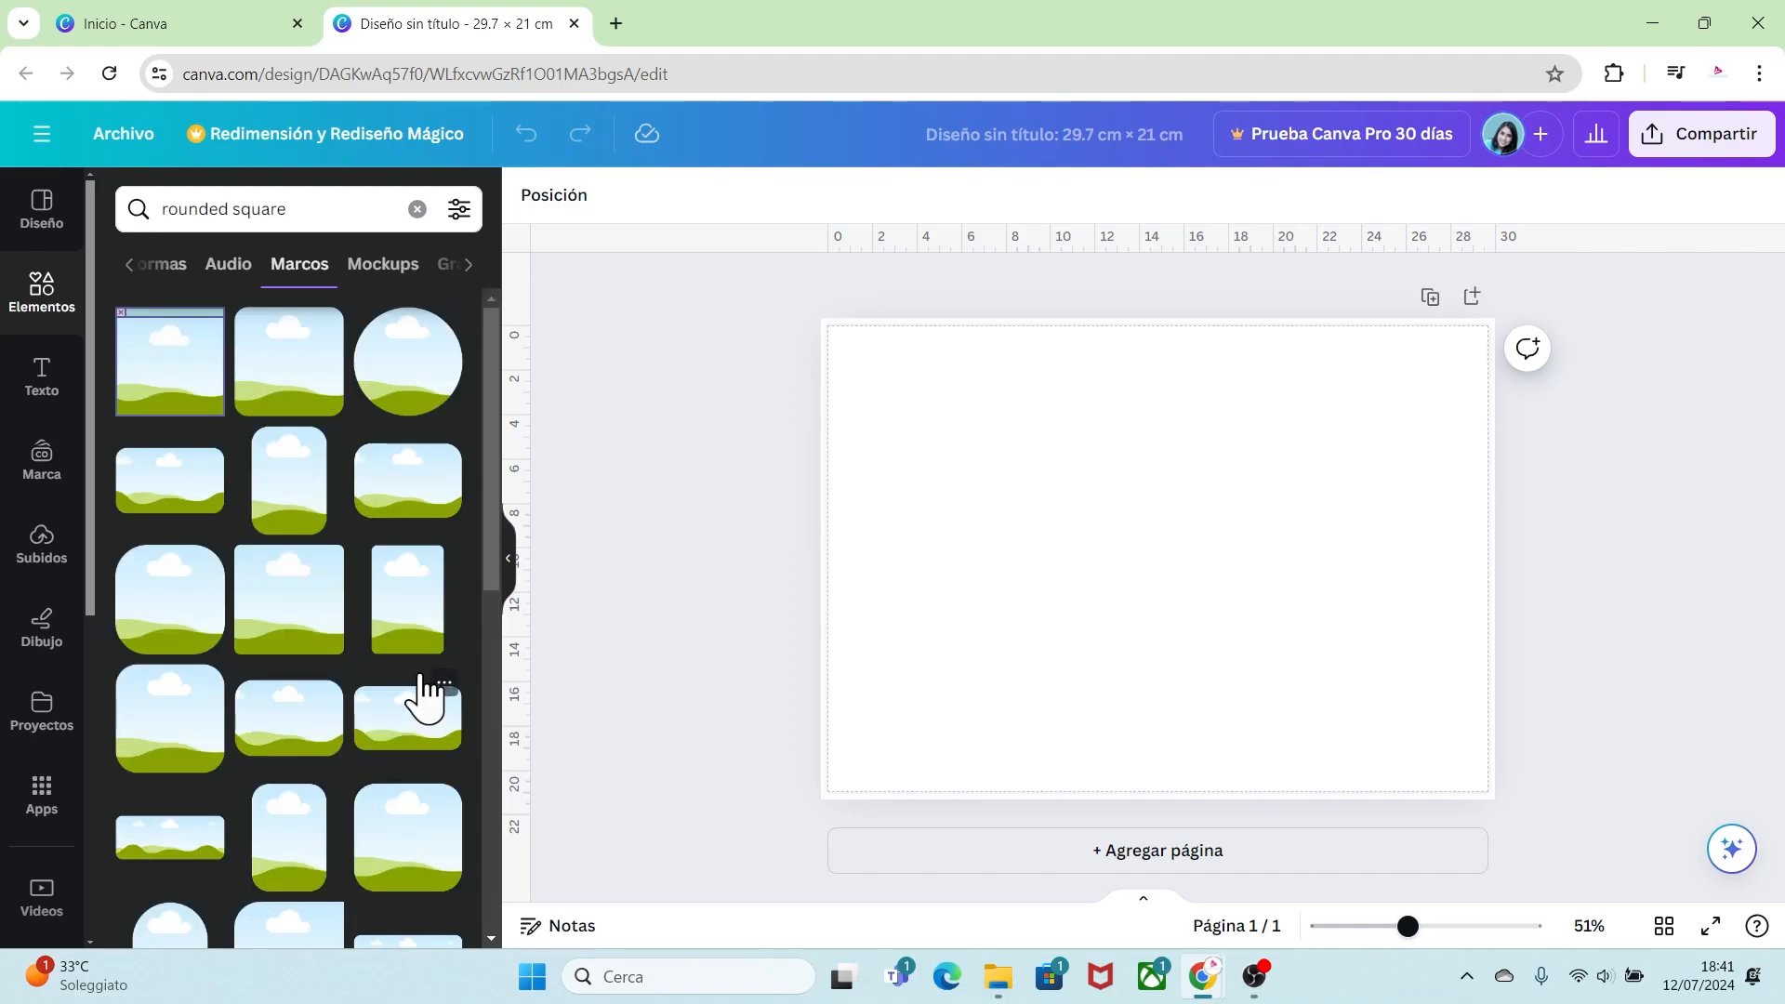
mouse_move(273, 362)
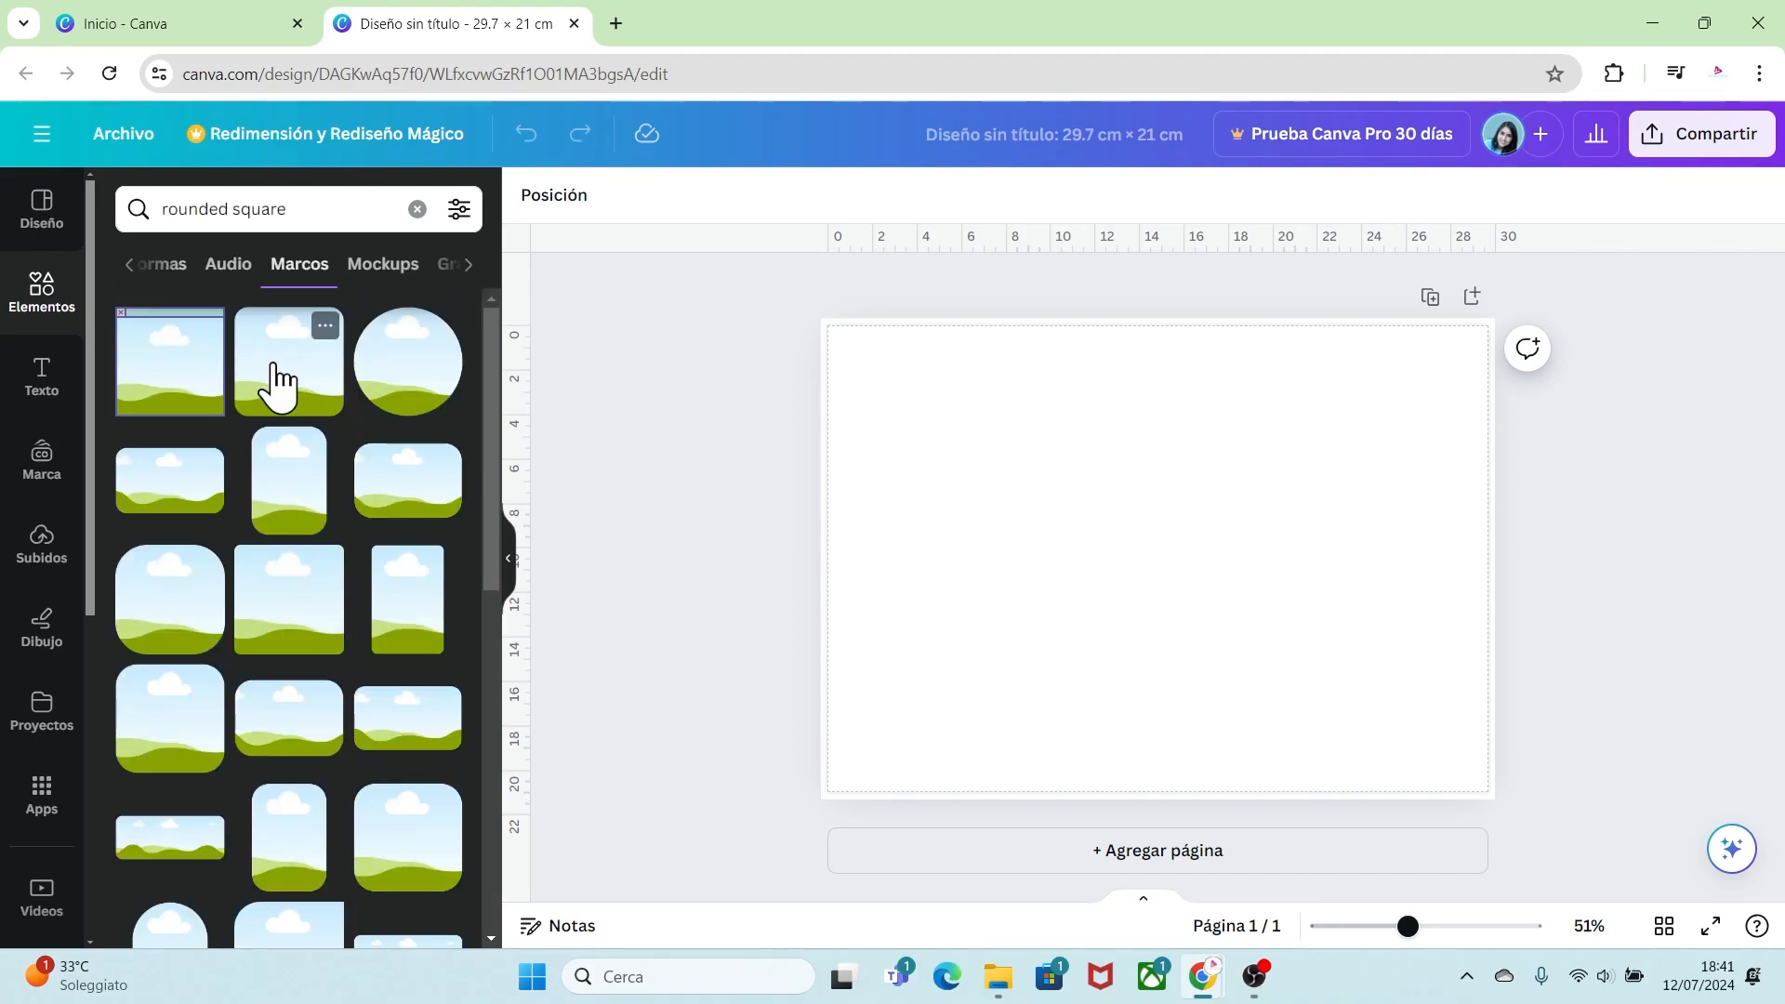
click(326, 325)
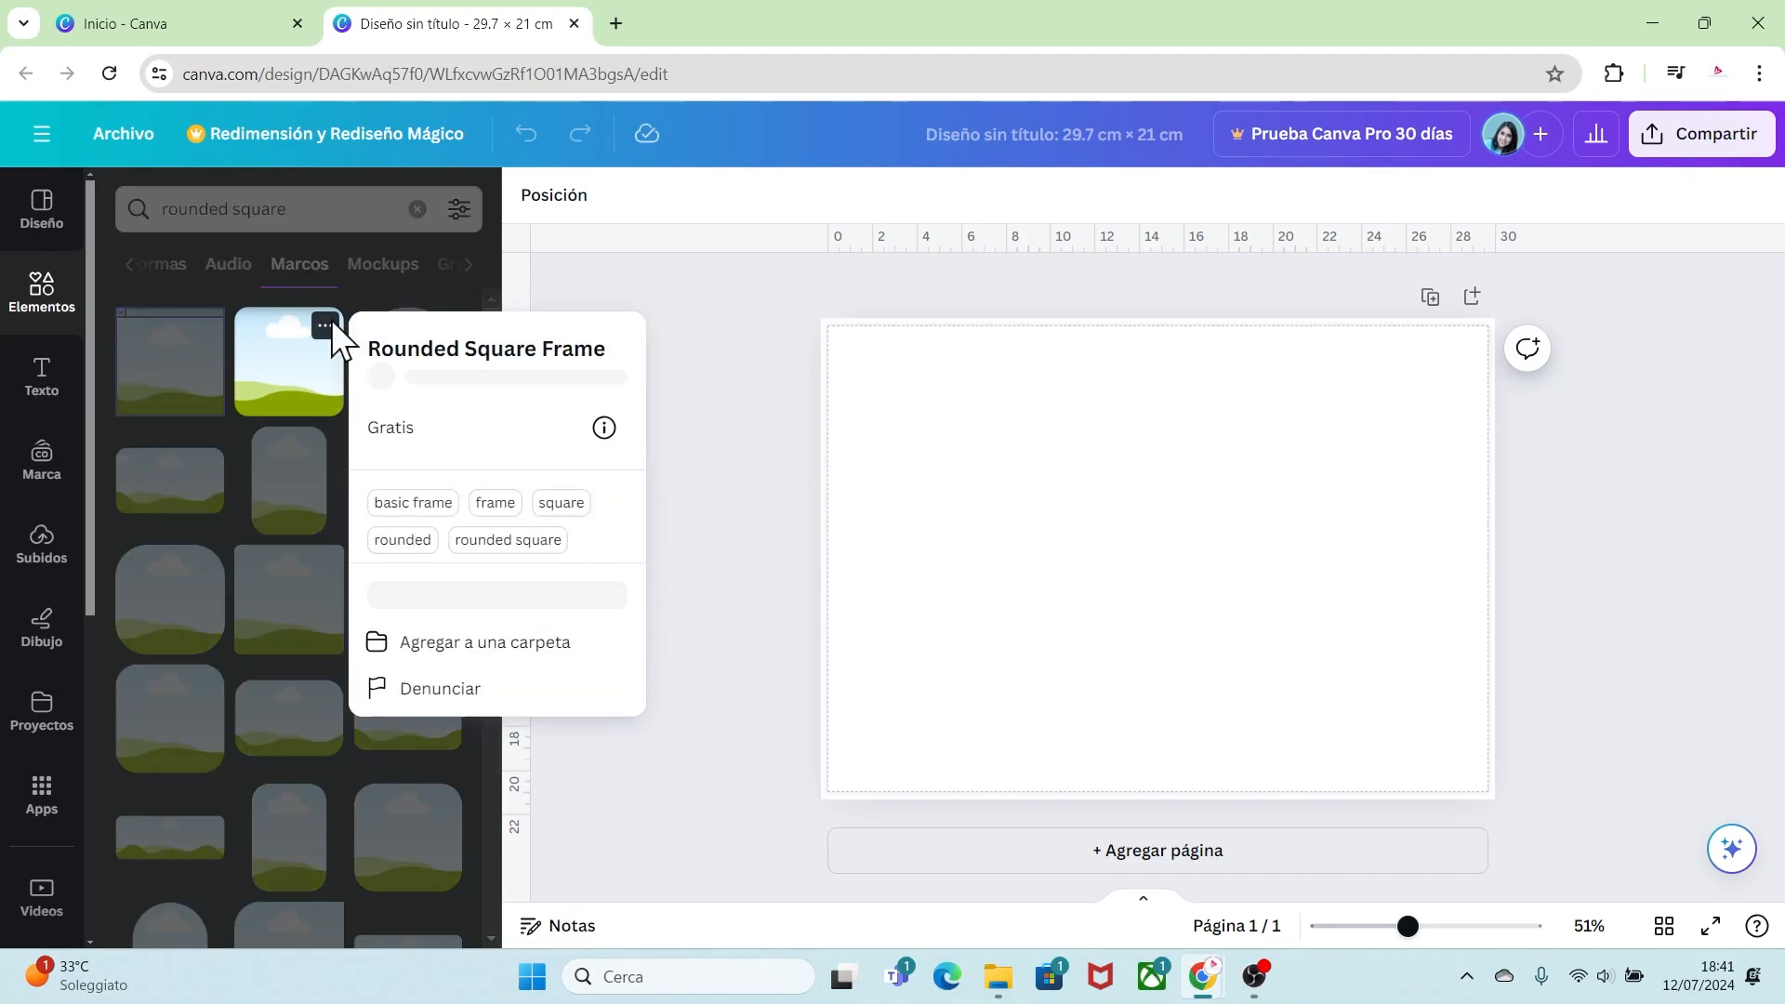
click(325, 326)
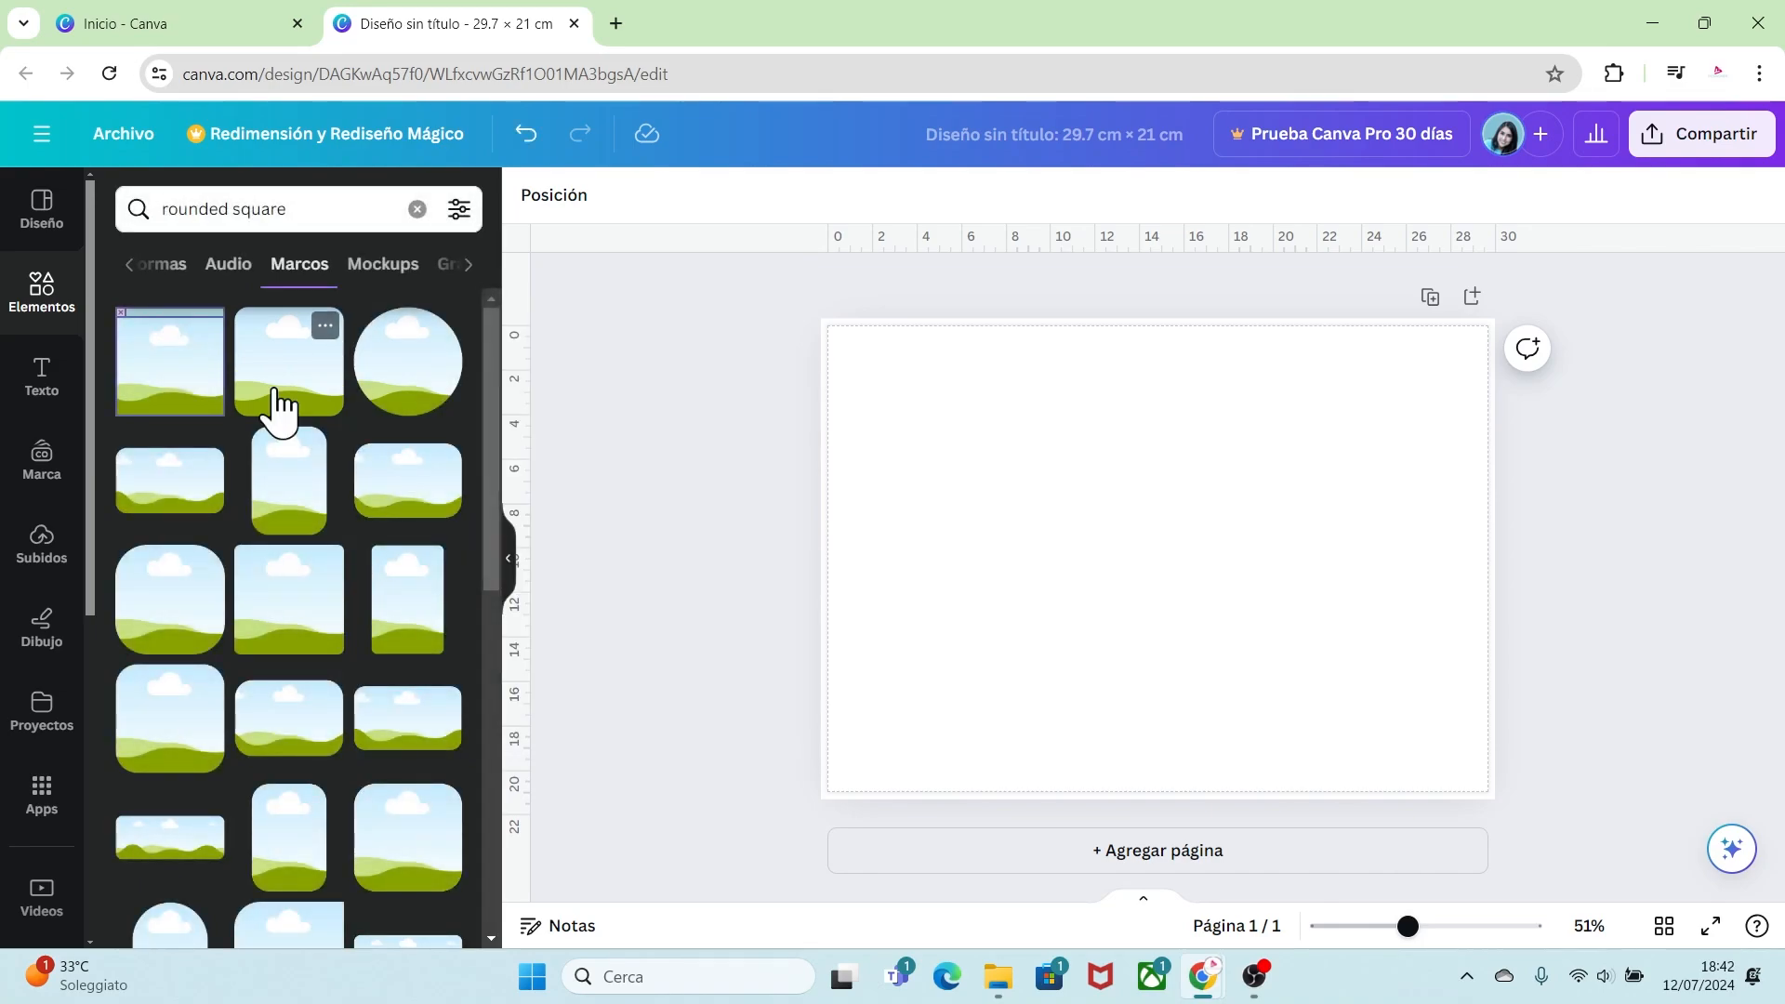
click(279, 406)
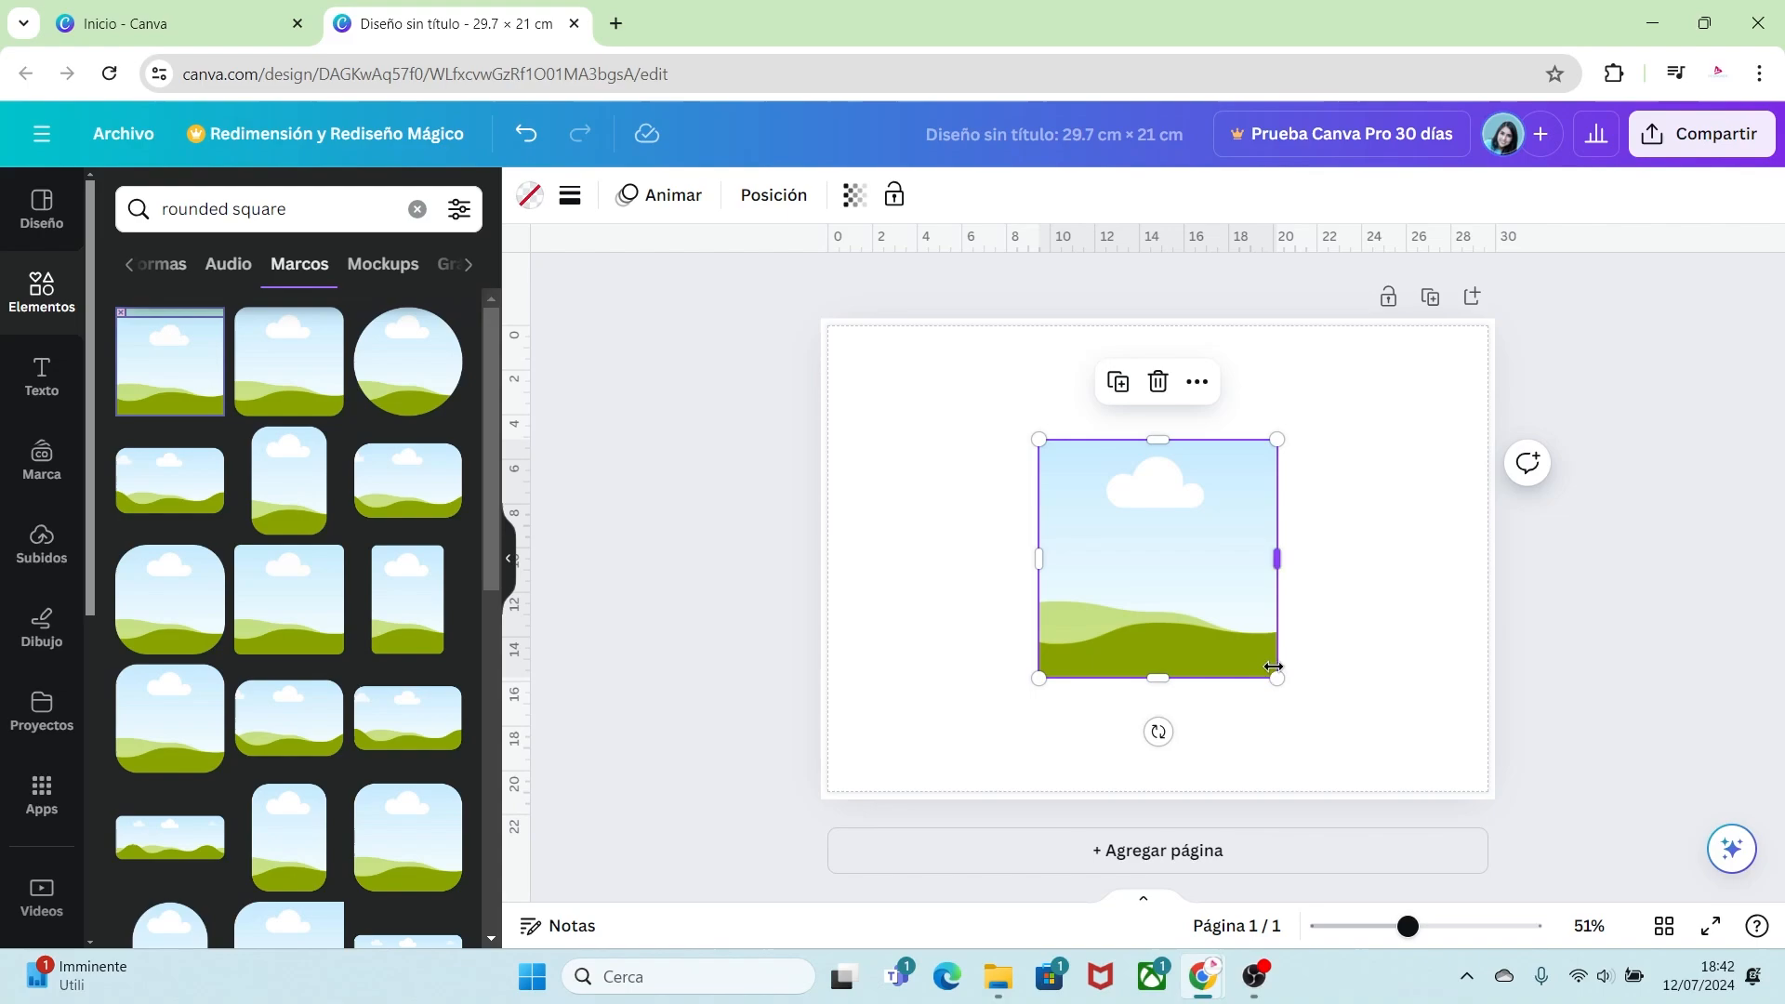
Step: Enlarge the frame to about 15 × 15 cm and center it on the page
drag(1275, 676, 1365, 772)
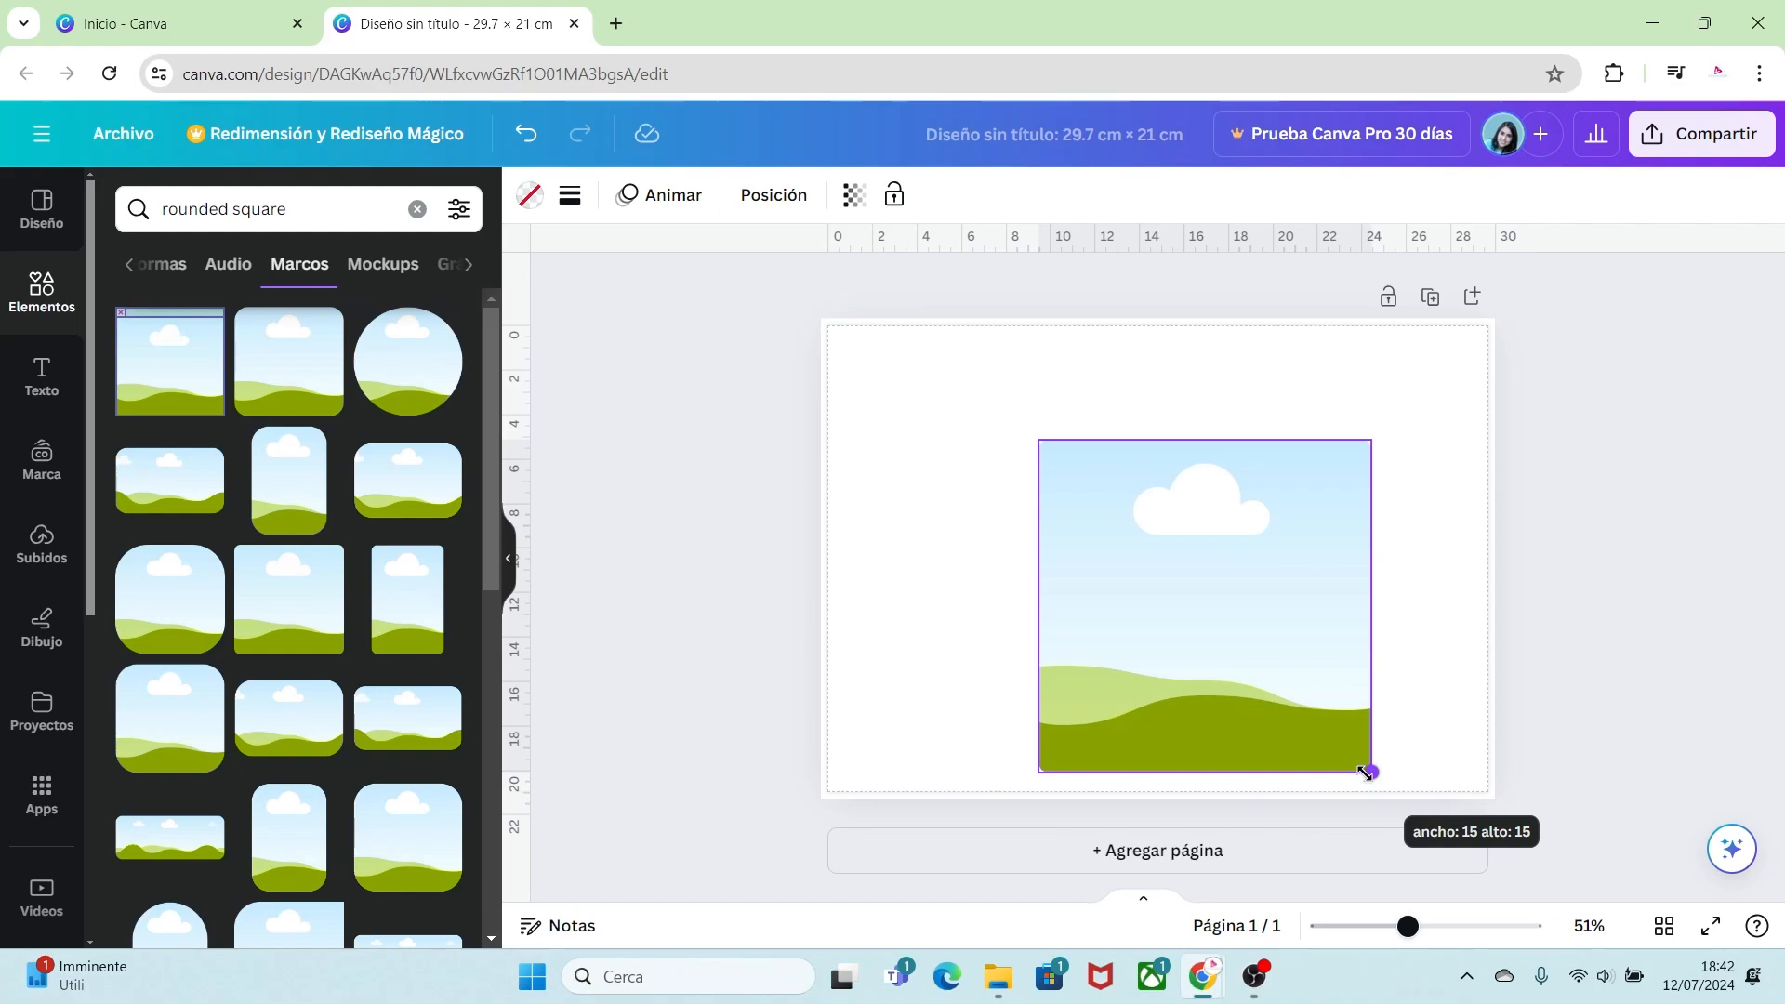
drag(1365, 771, 1365, 772)
drag(1285, 669, 1244, 627)
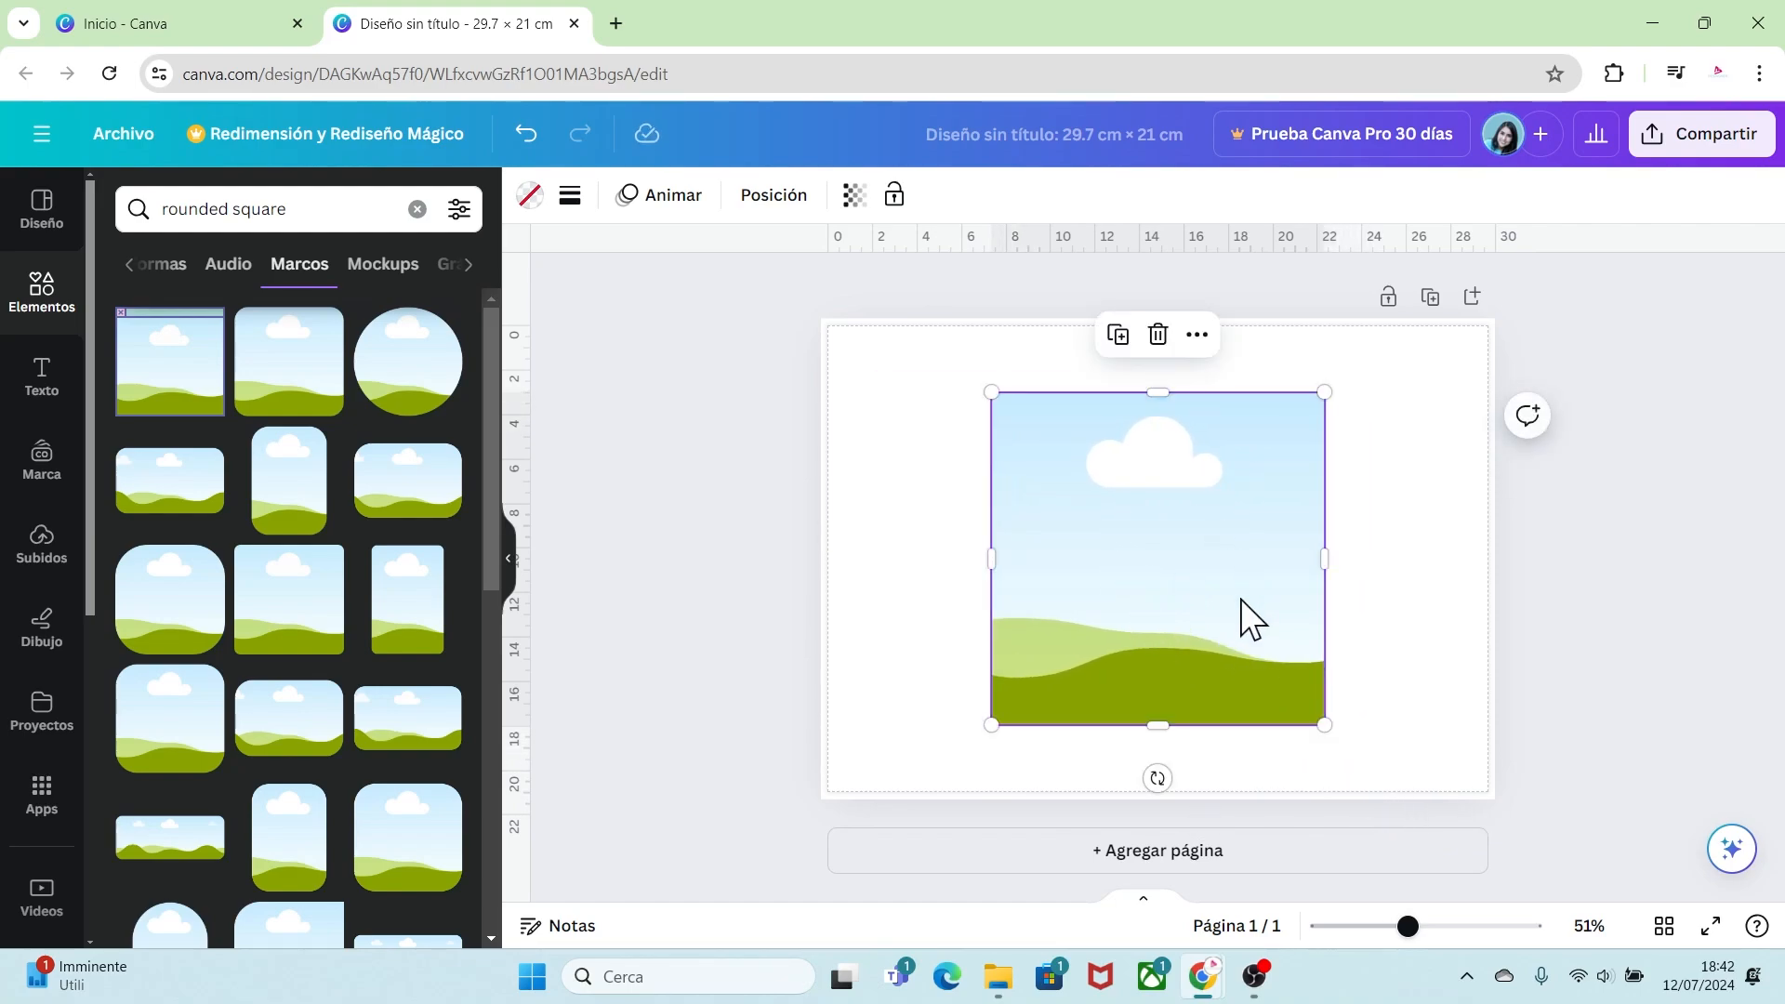
click(1381, 722)
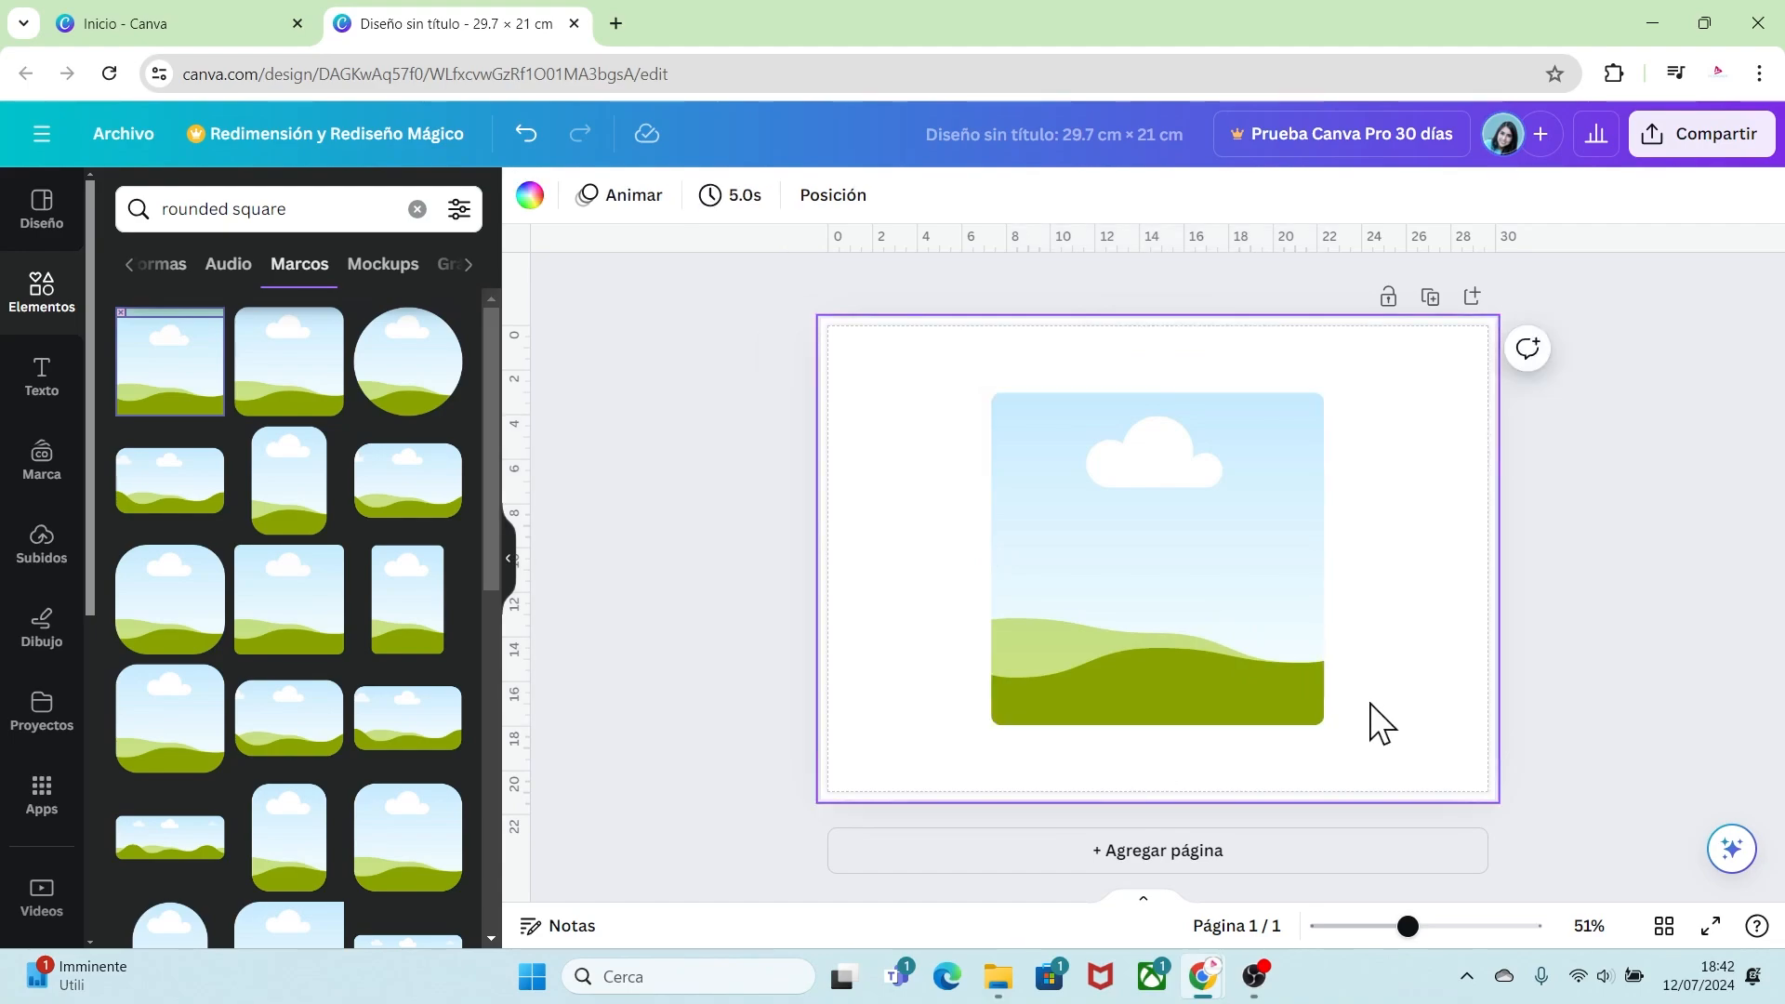
Step: Upload the images "mesa 2_Mesa de trabajo 1.png" and the Inside Out Envy PNG from the recursos duvalin folder
click(41, 544)
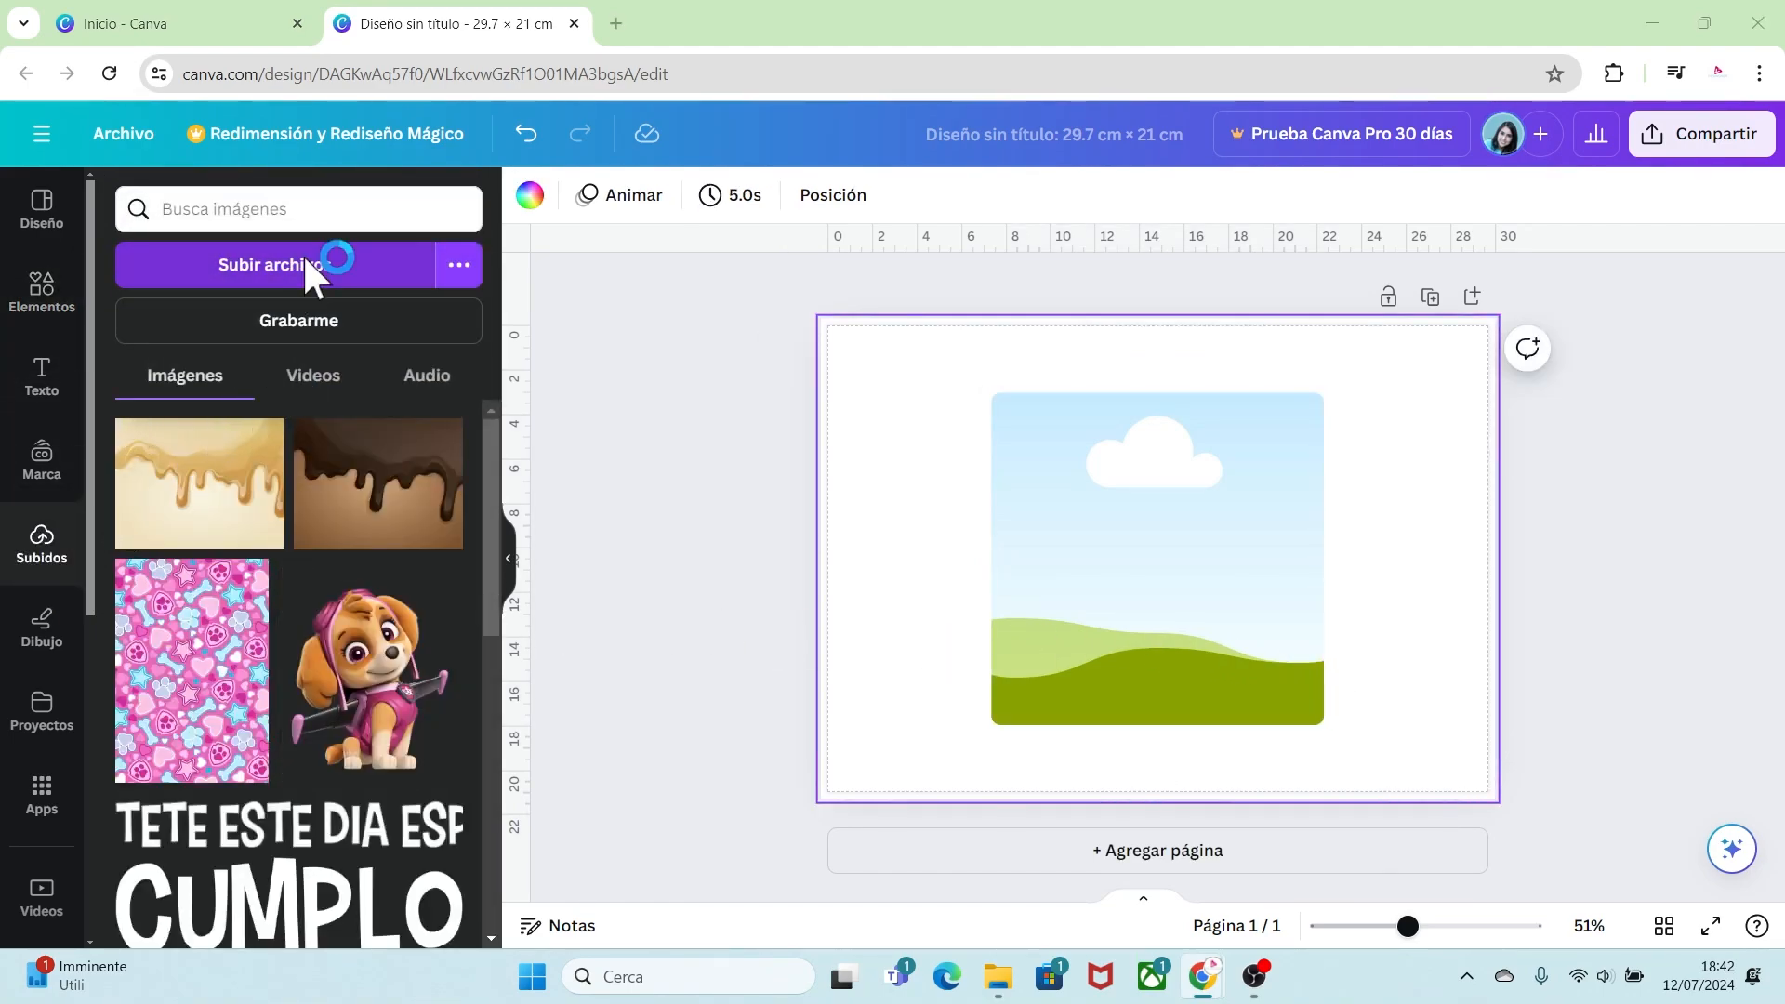
click(303, 253)
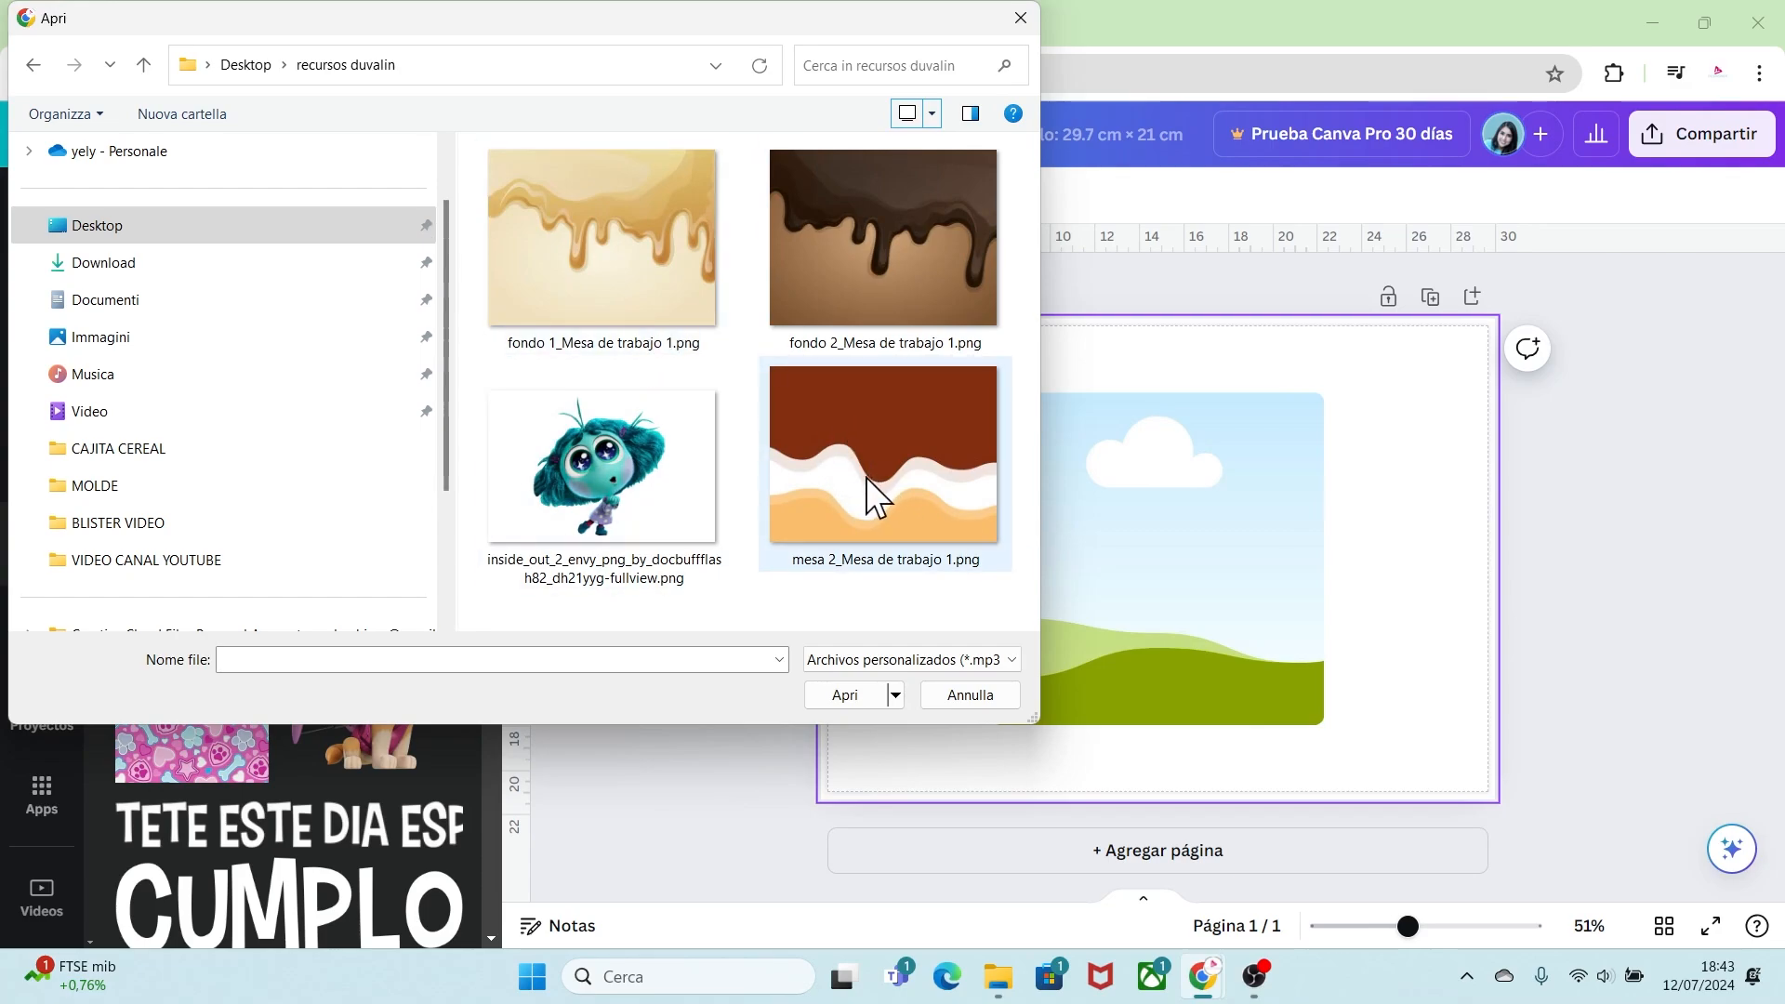
click(867, 433)
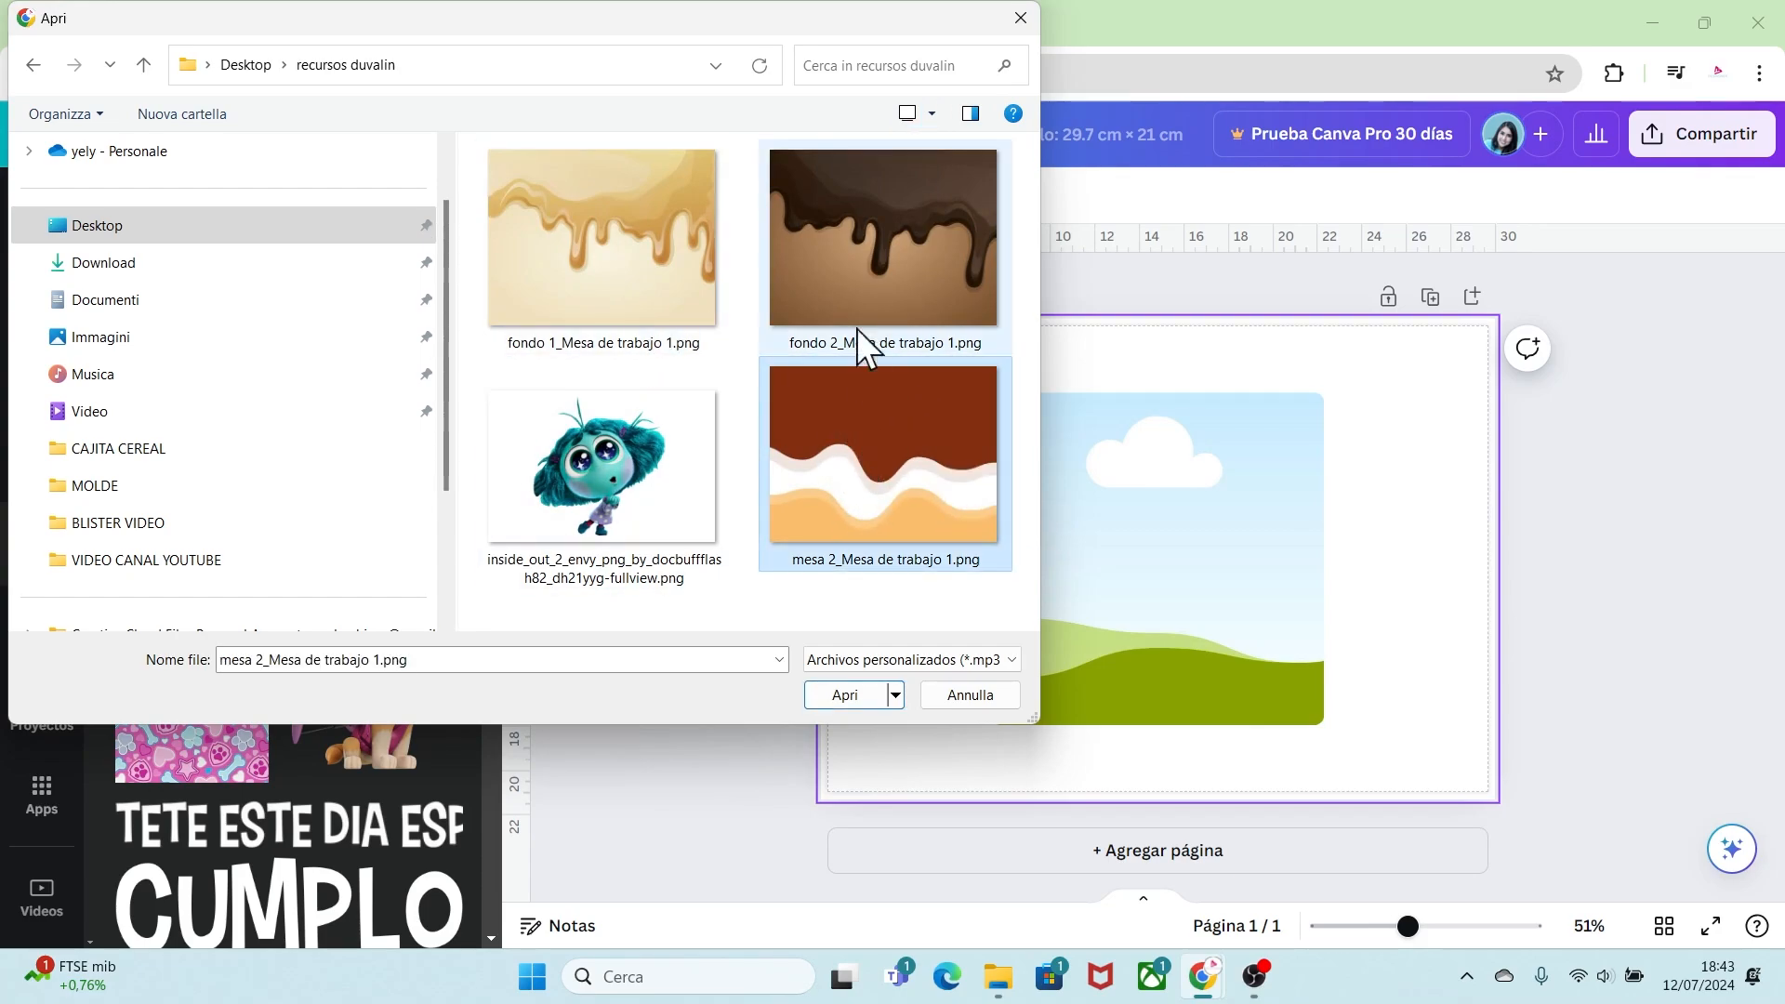
click(856, 294)
click(665, 265)
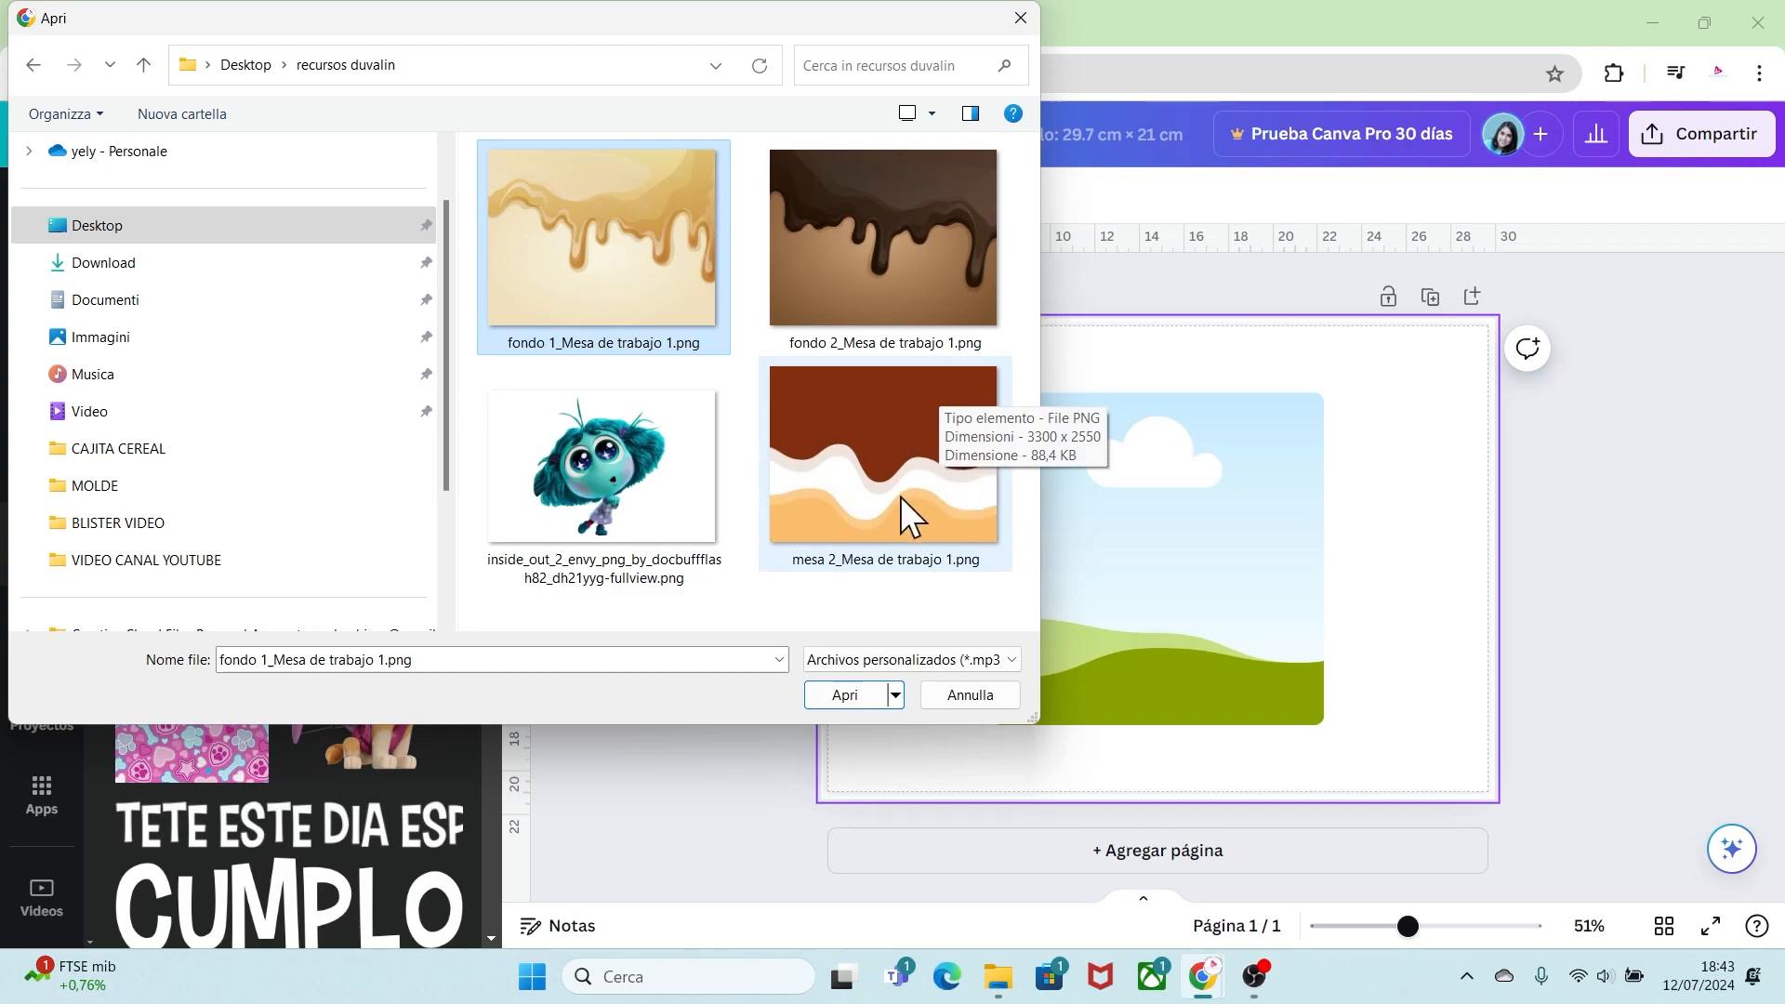
click(872, 465)
ctrl+click(623, 488)
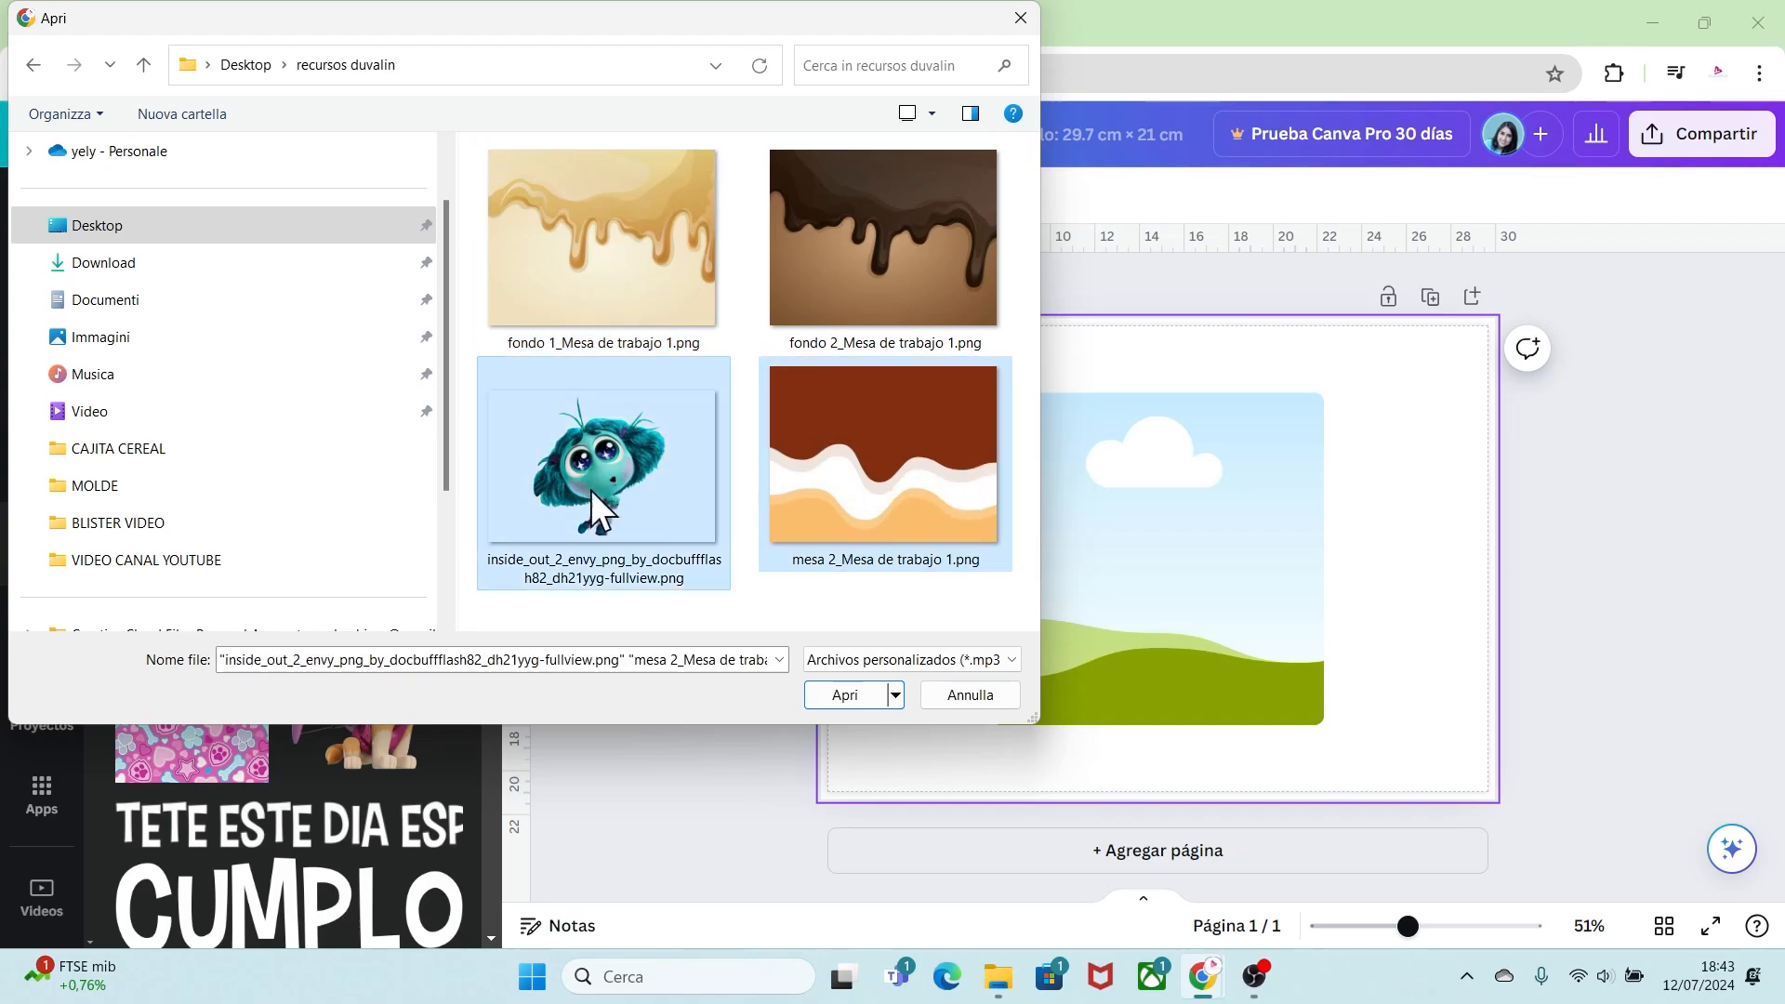
click(846, 694)
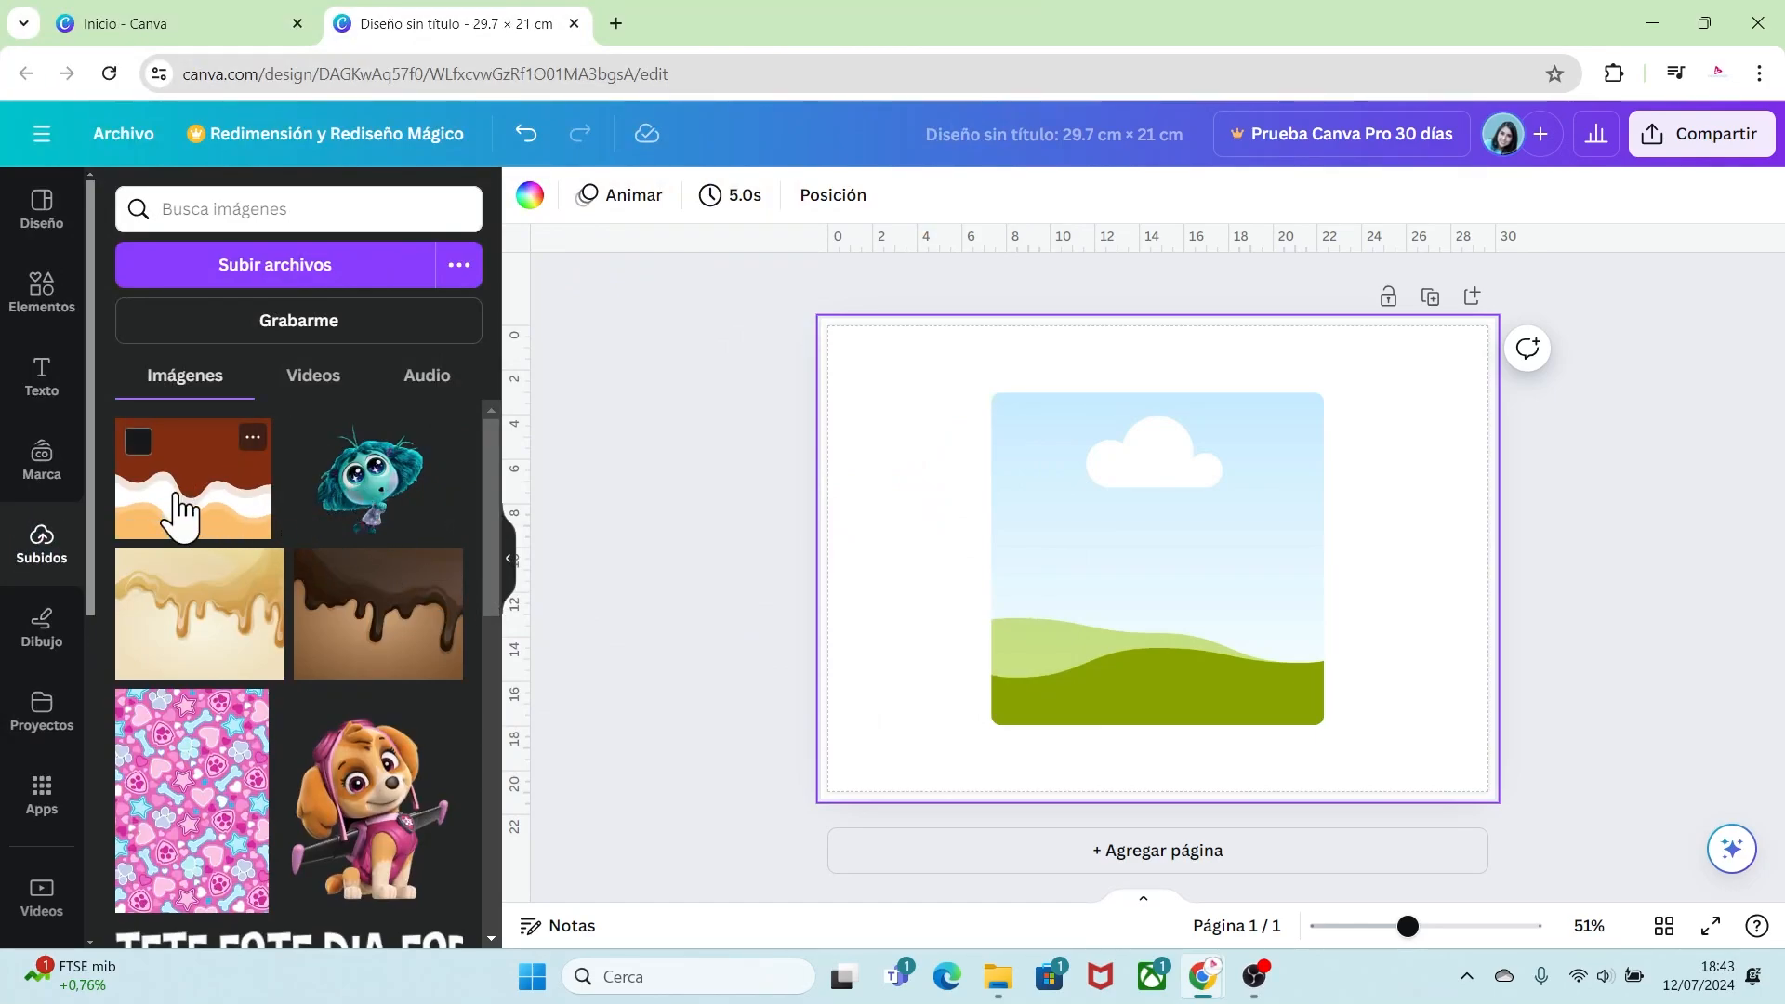
Step: Place the wavy mesa 2 image inside the frame and reposition it within the frame
drag(180, 502, 1063, 569)
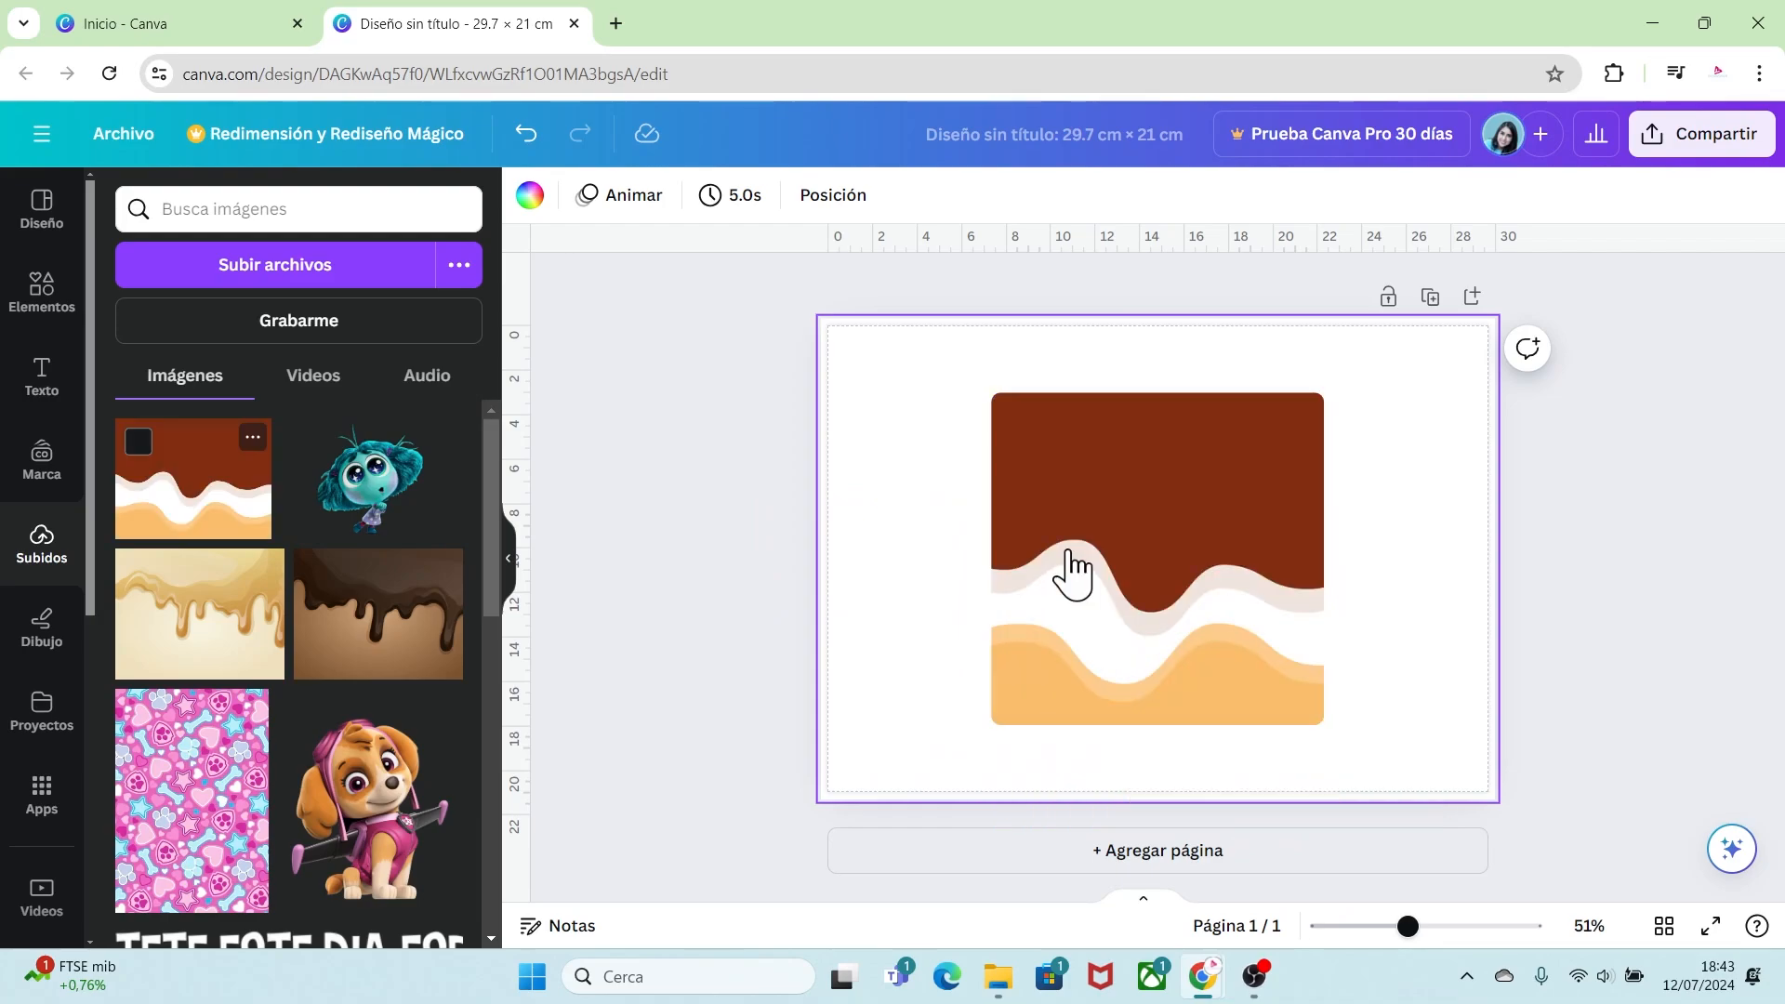
double_click(1195, 522)
drag(940, 390, 909, 366)
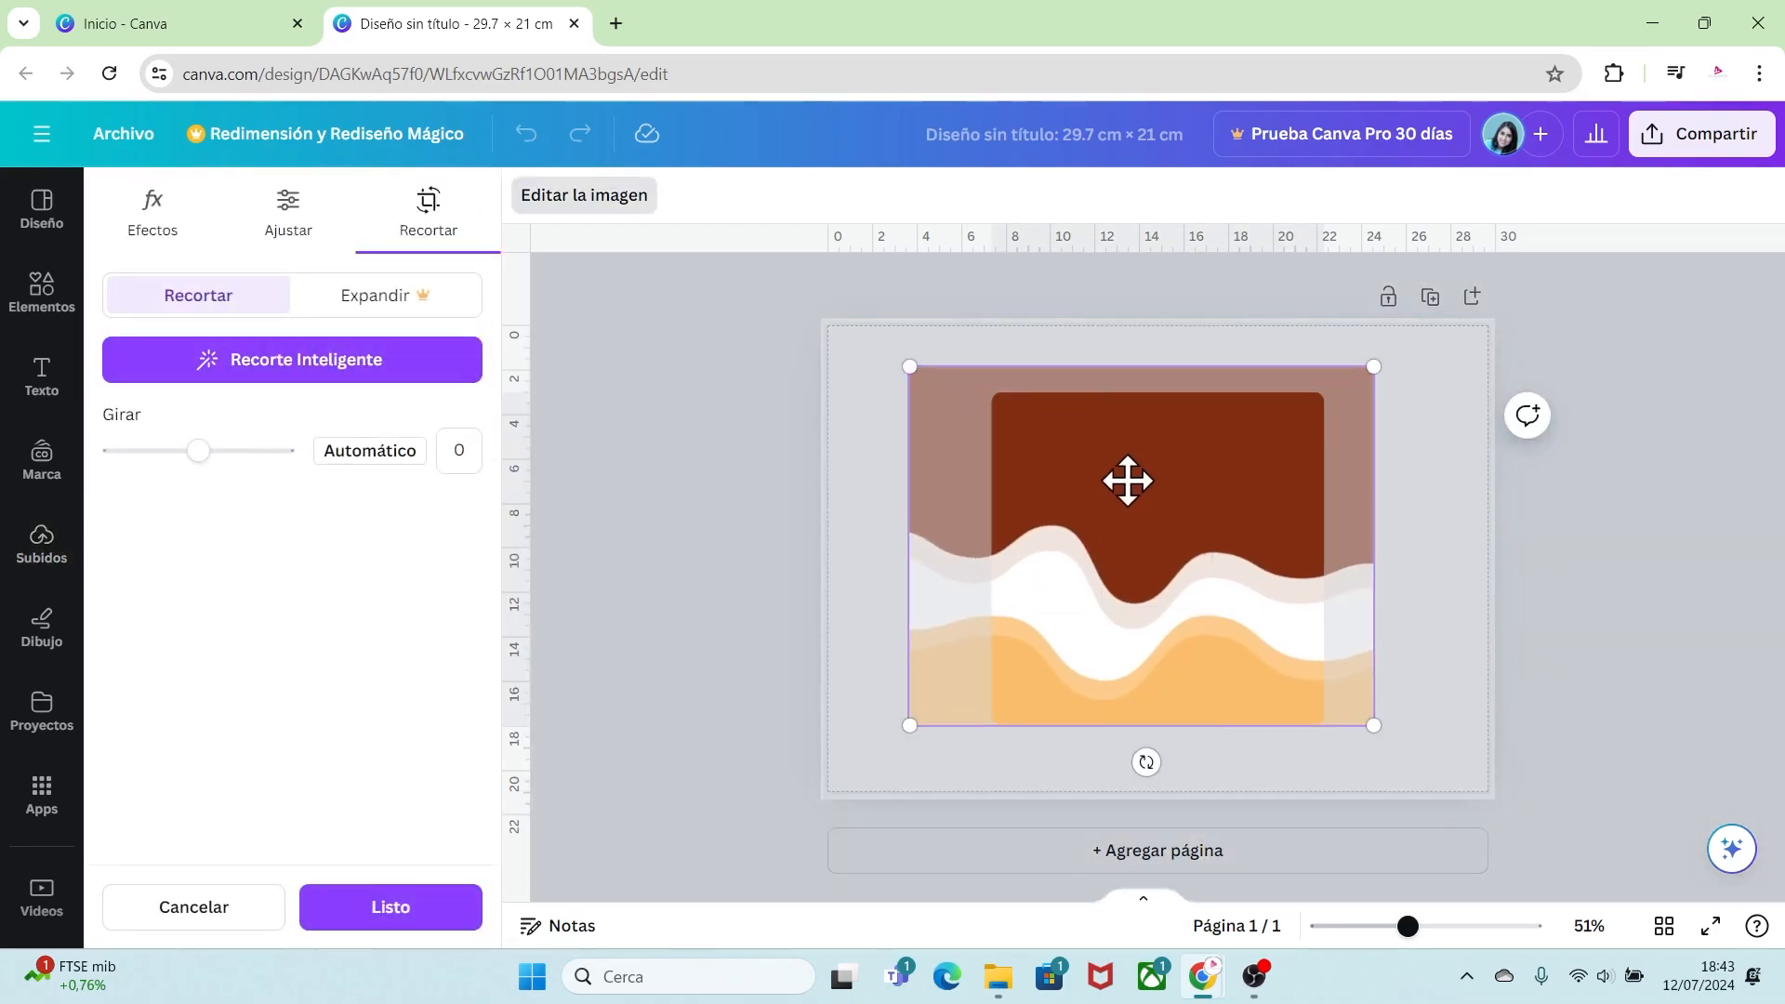
drag(1127, 481, 1189, 507)
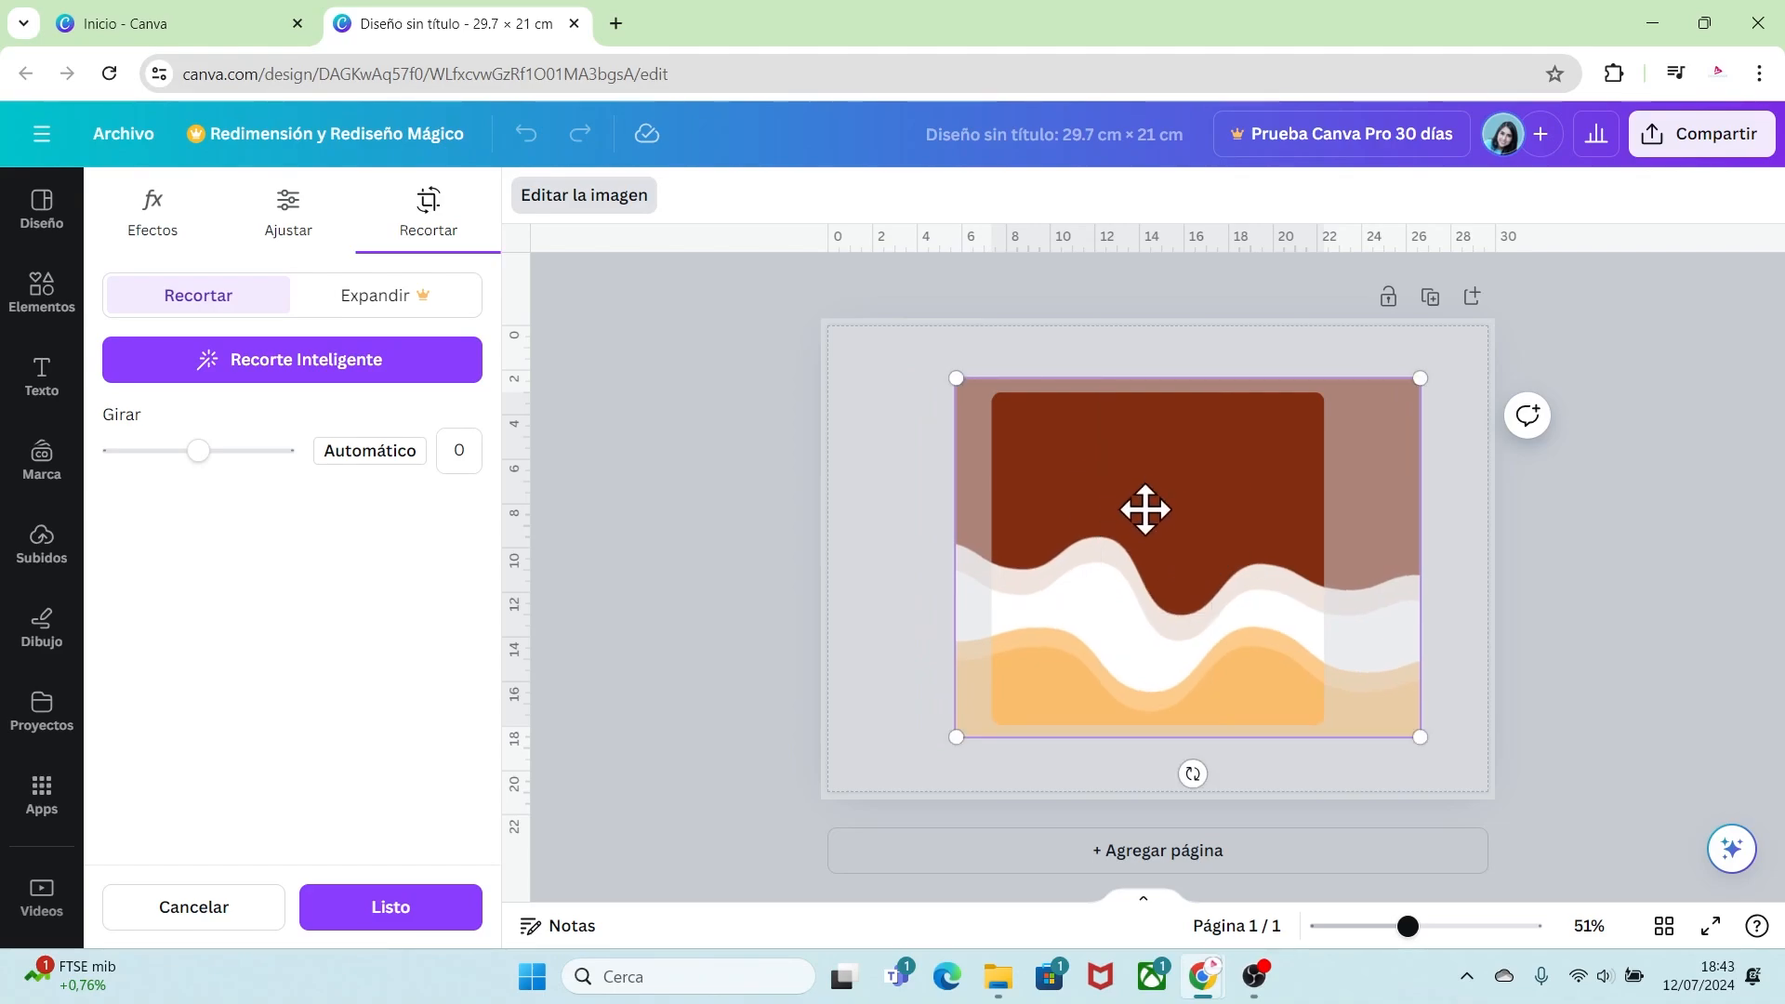
drag(955, 379, 963, 392)
drag(1084, 498, 1084, 510)
click(1463, 668)
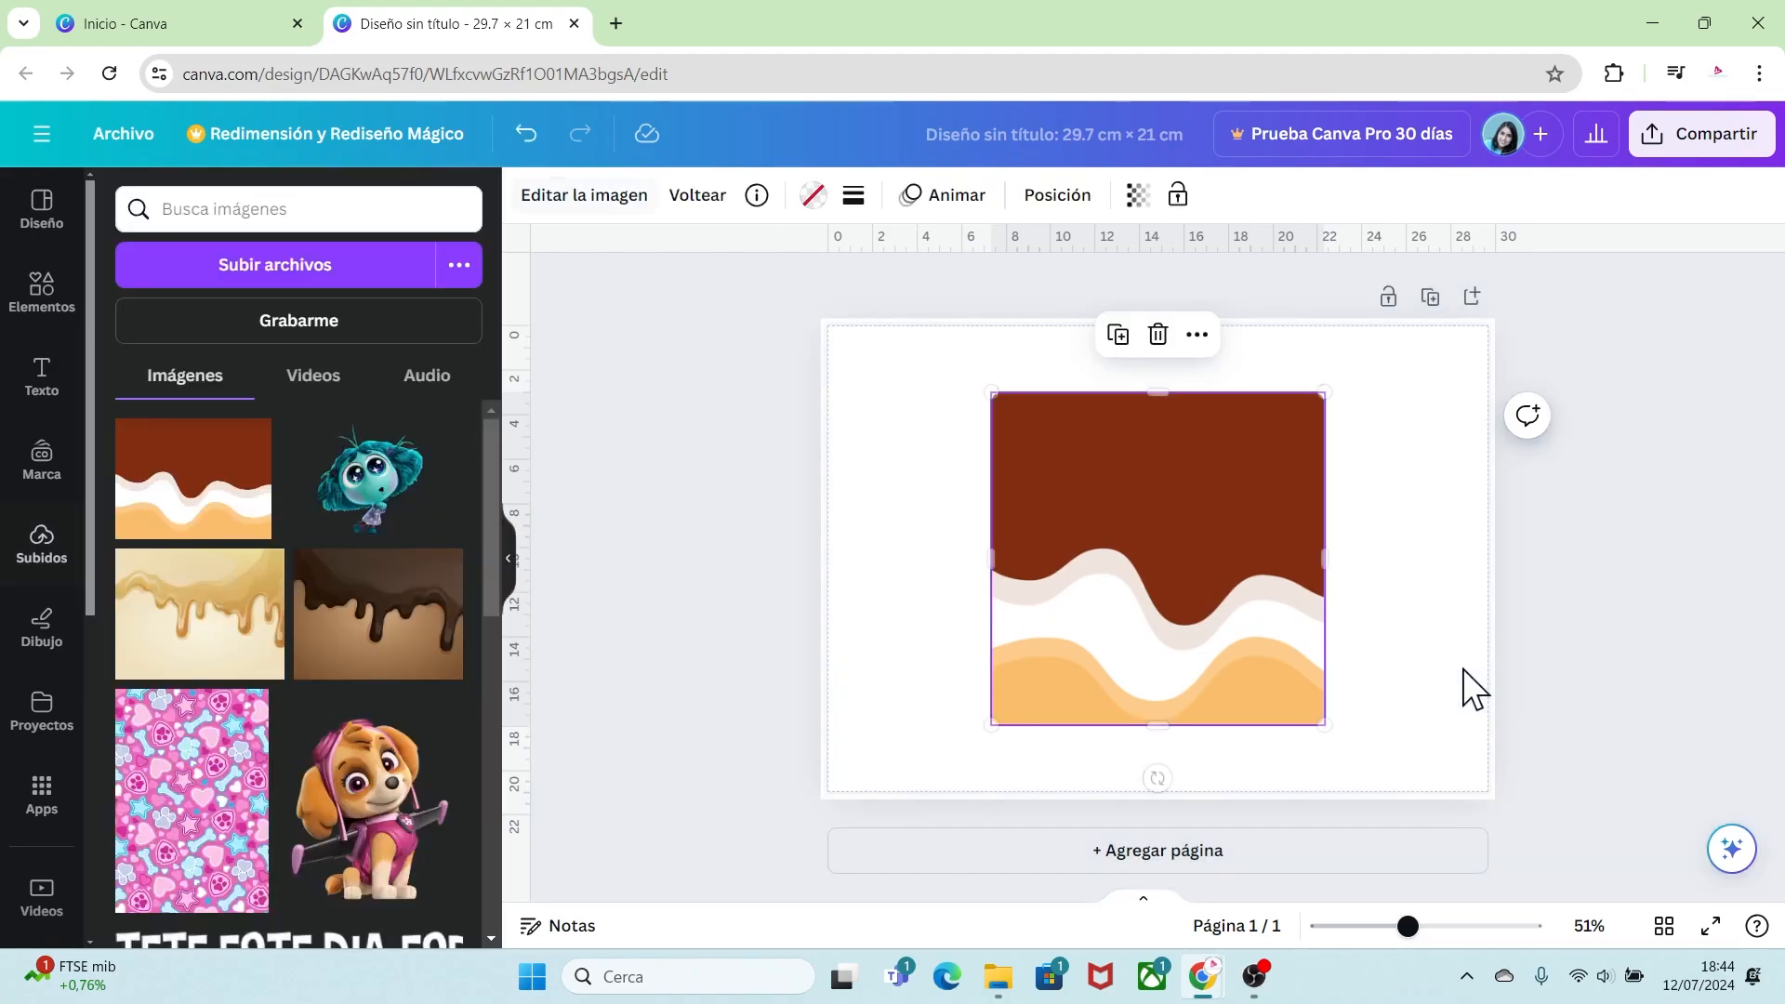
click(1450, 692)
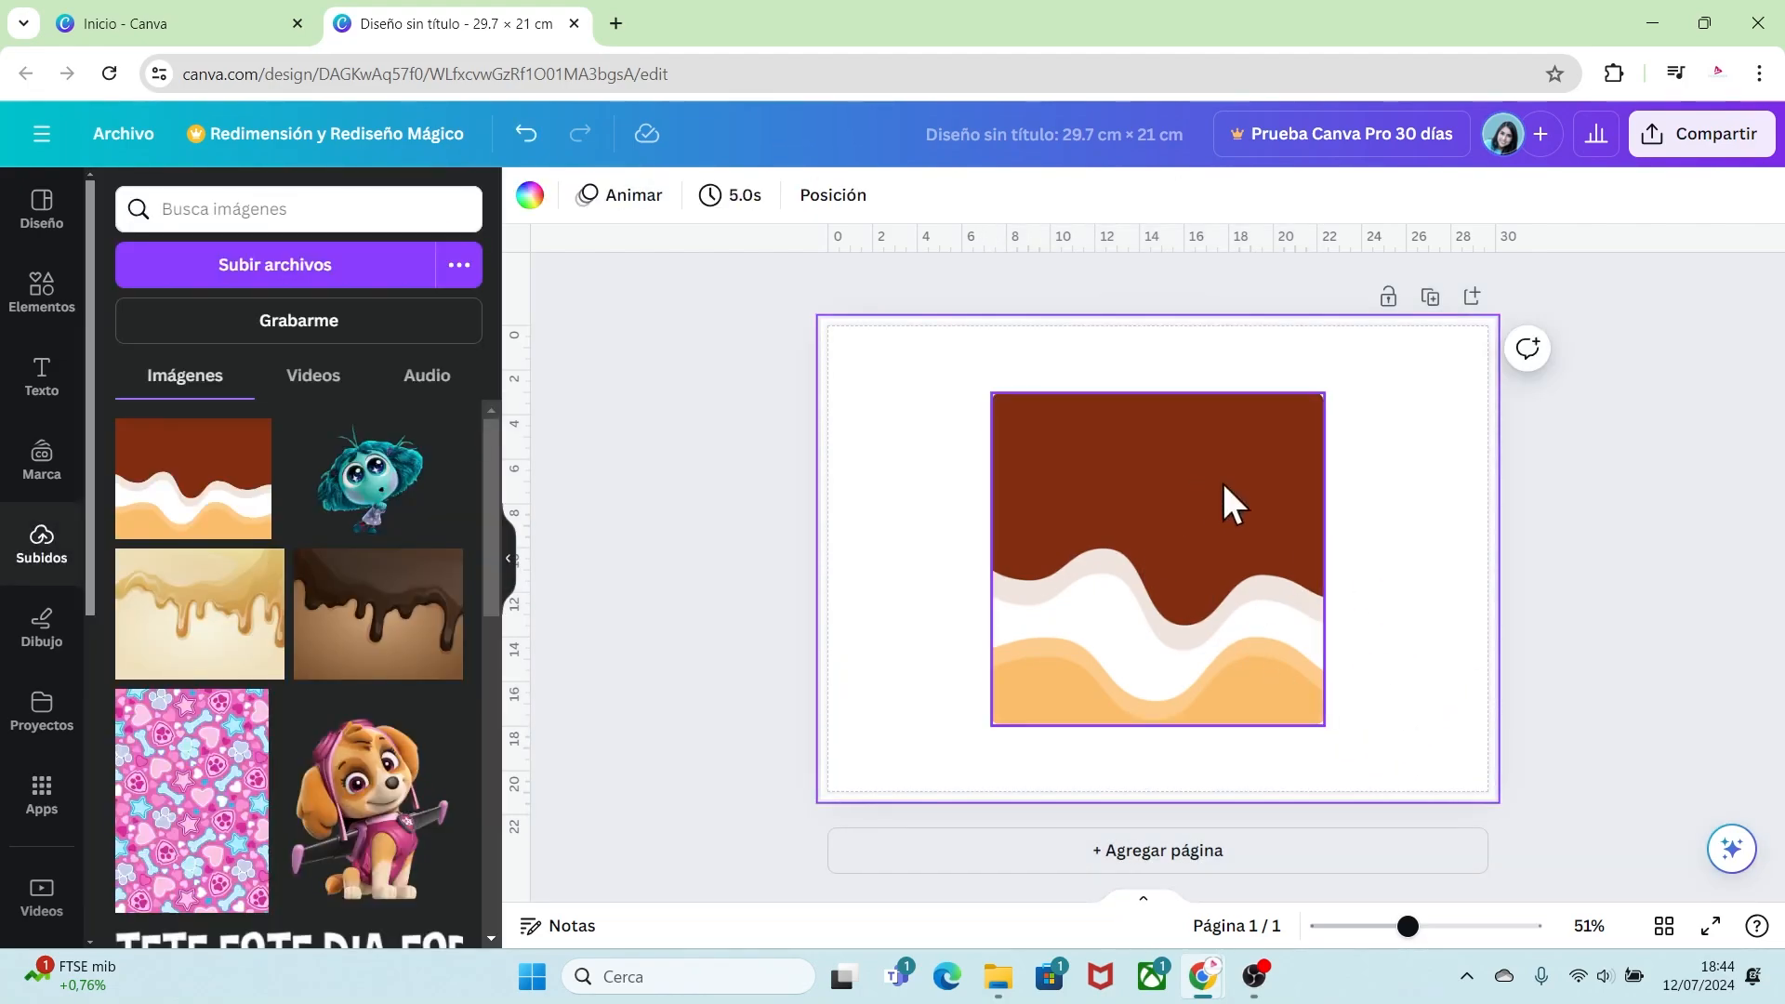
Step: Add the Envy character image to the page, set it aside at the left edge, and lock the frame
click(366, 493)
drag(1172, 582, 849, 577)
click(1179, 522)
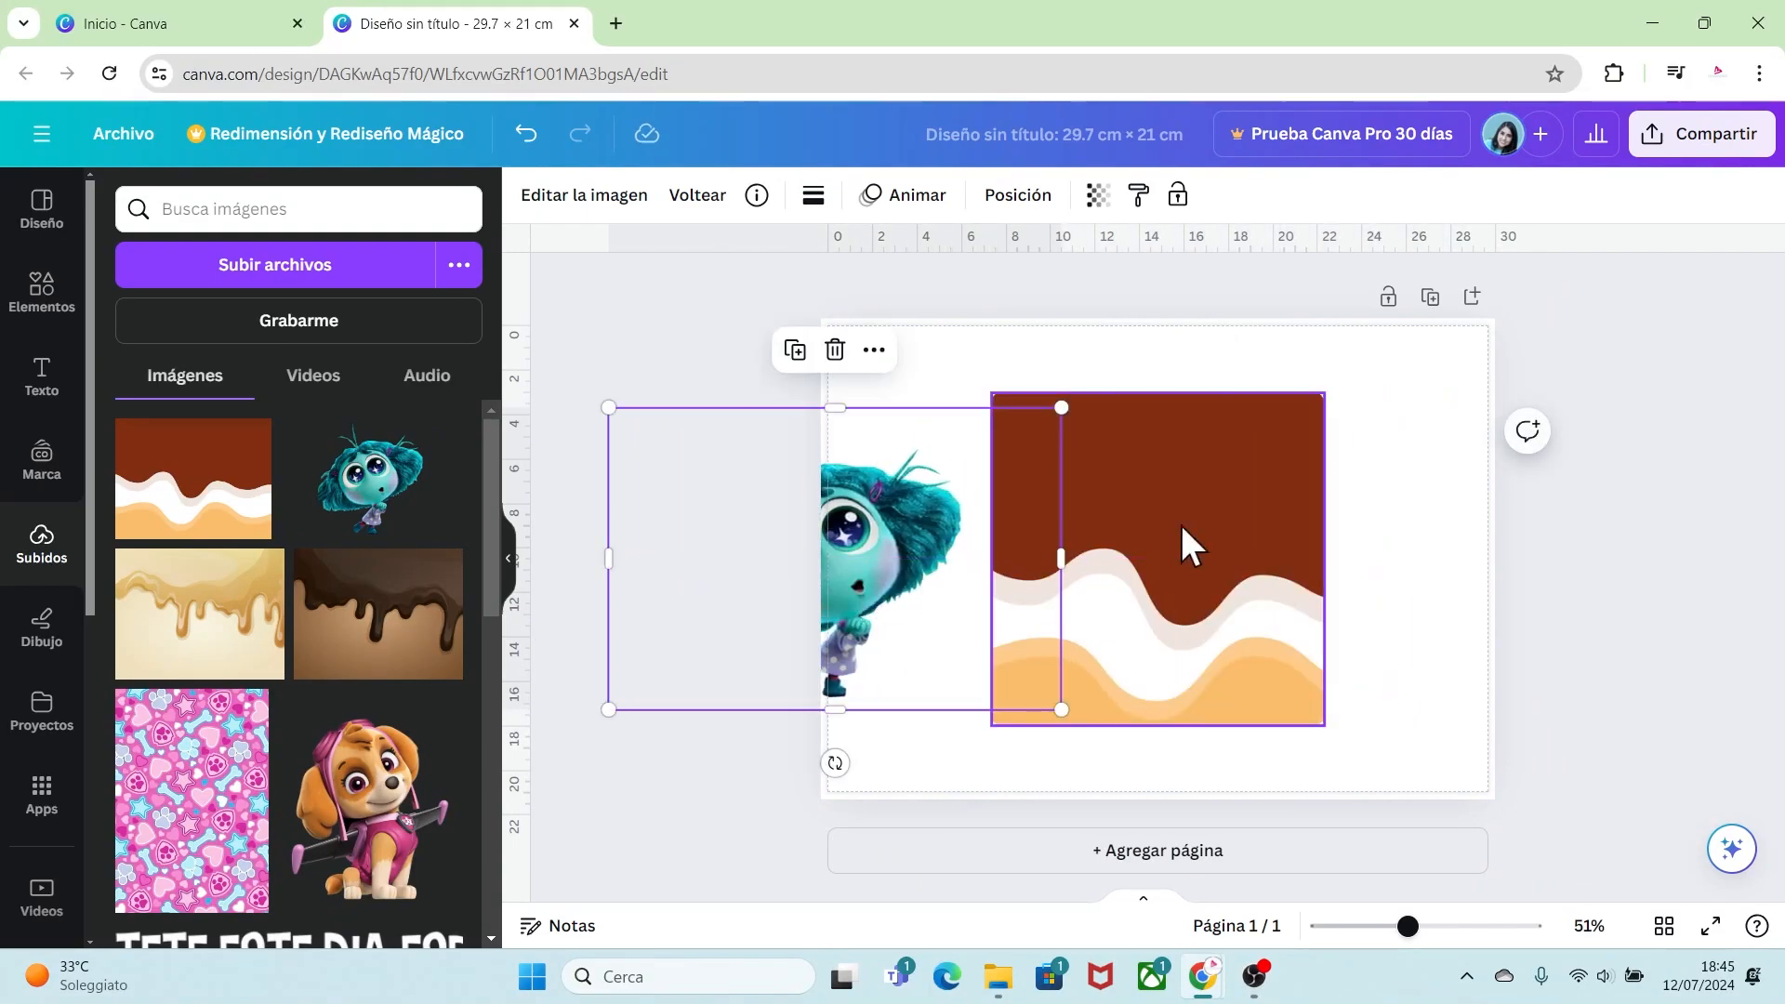
right_click(1224, 479)
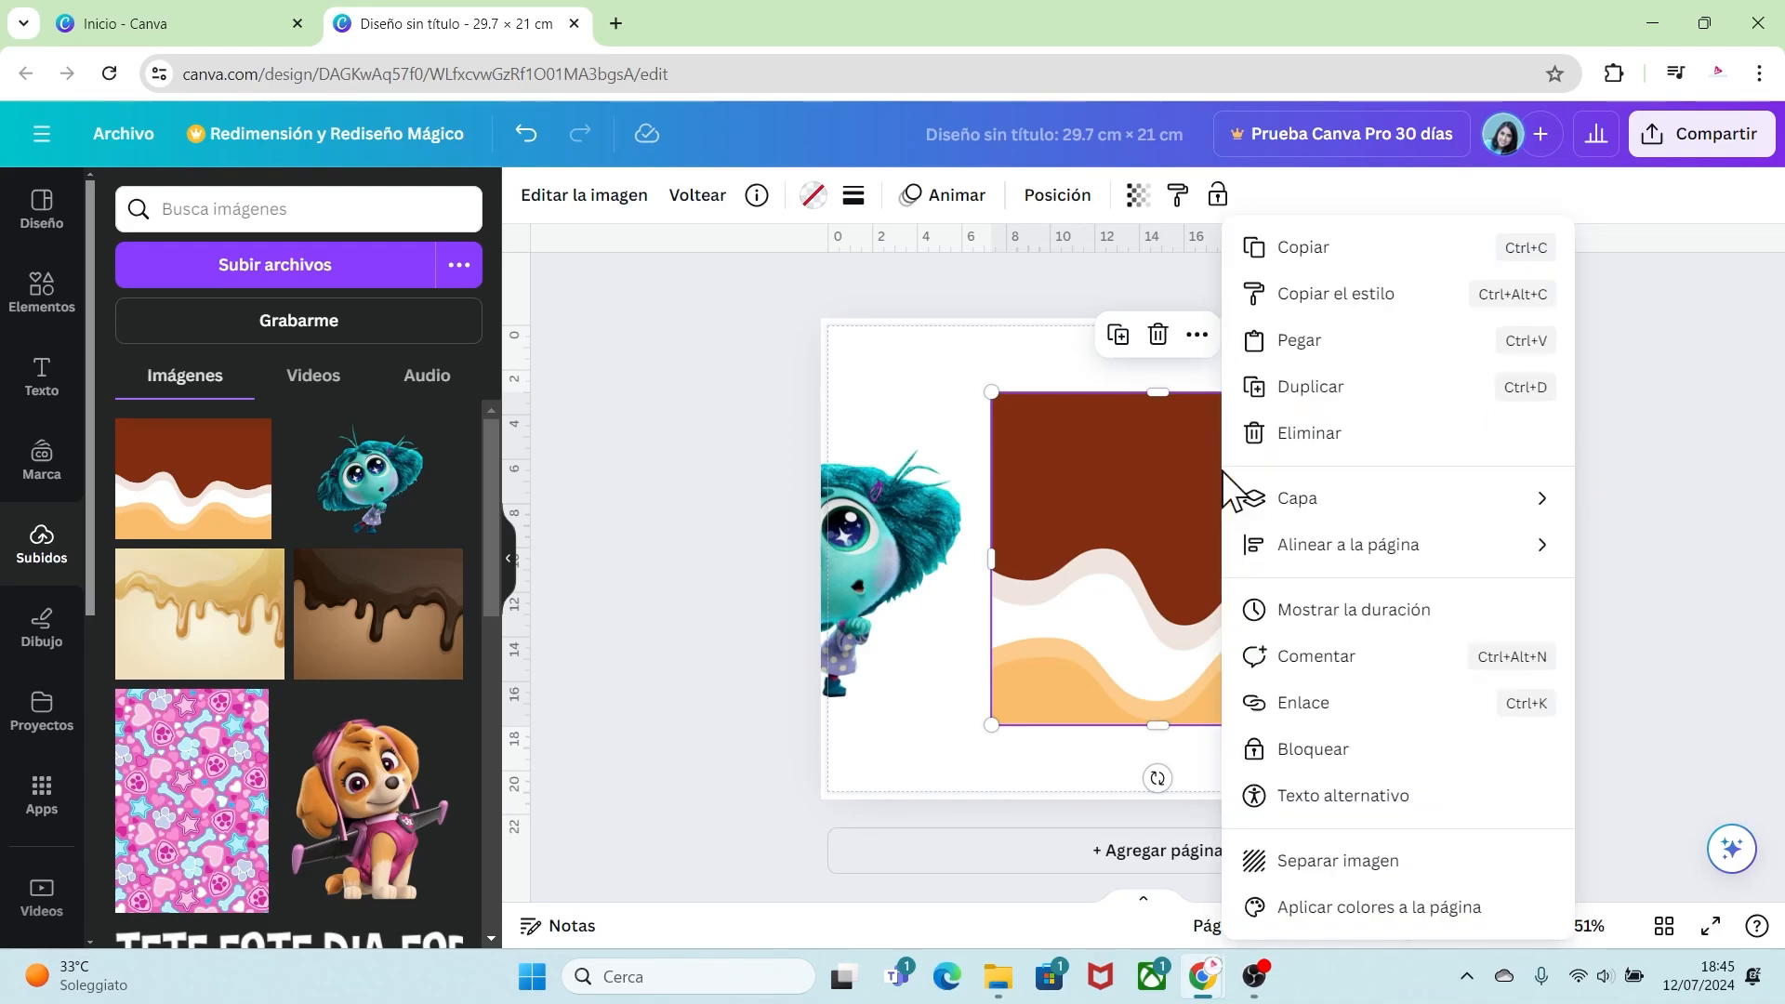
click(1264, 751)
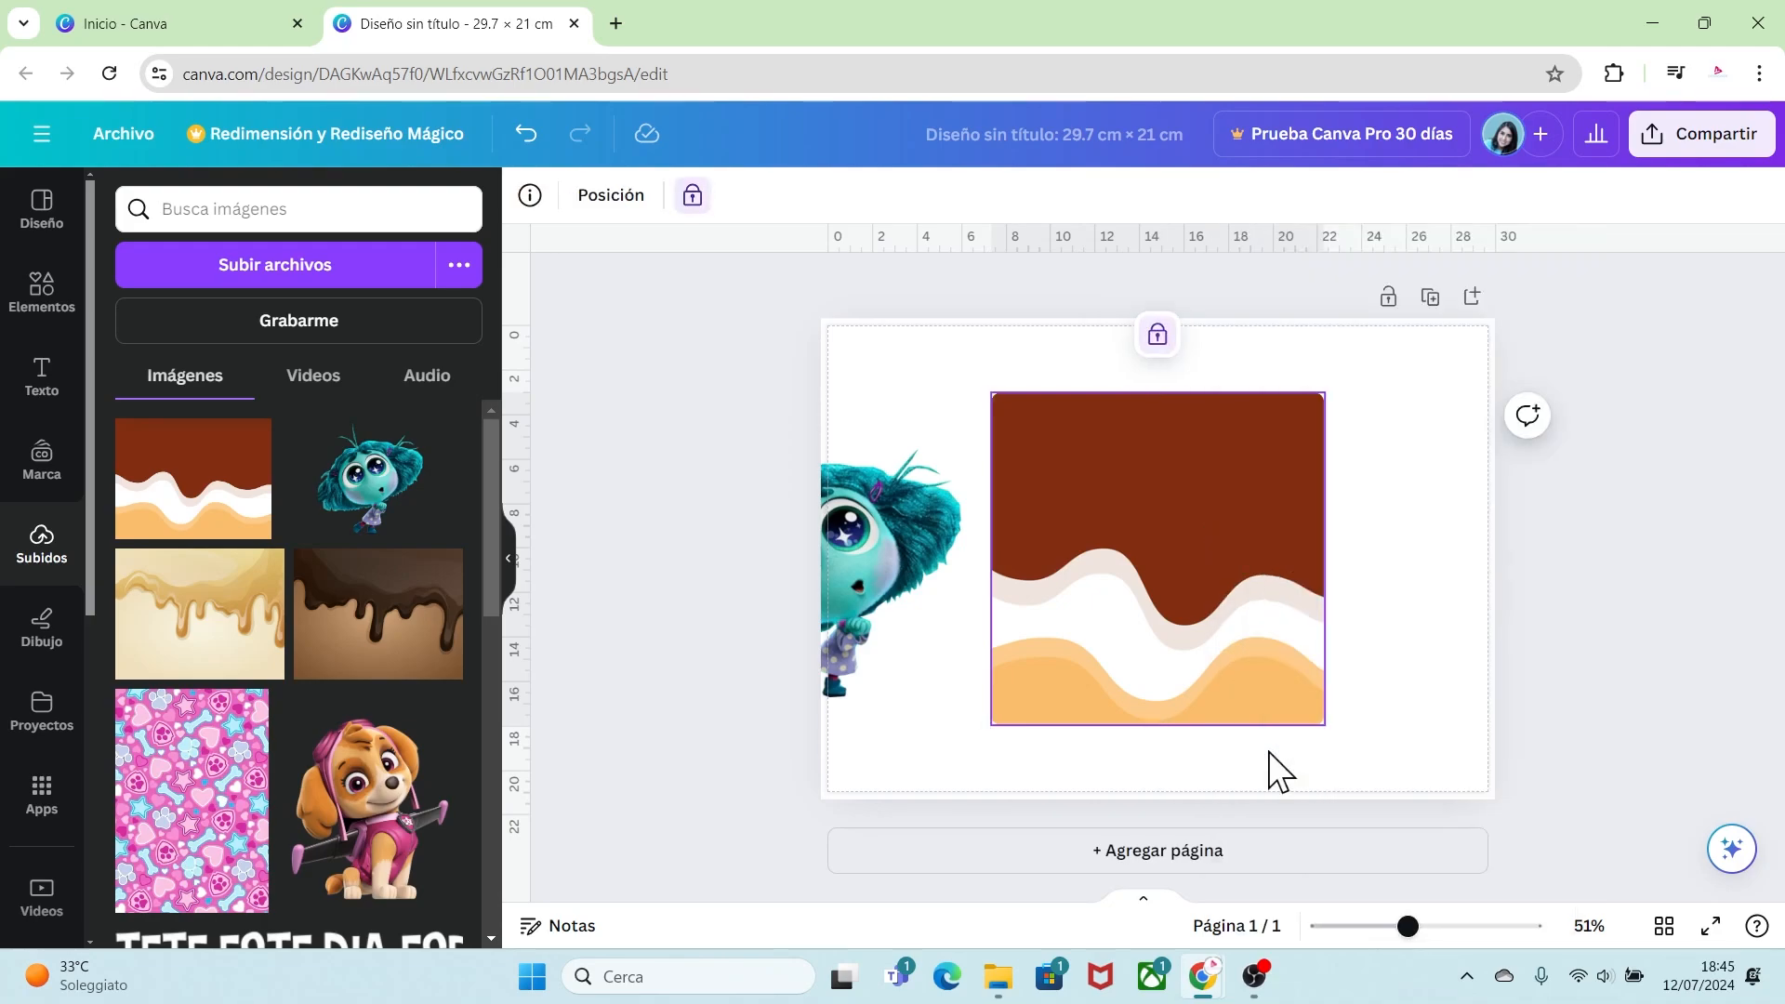
Step: Move and enlarge Envy over the frame, trimming its right side to the frame's edge
drag(856, 585, 1252, 529)
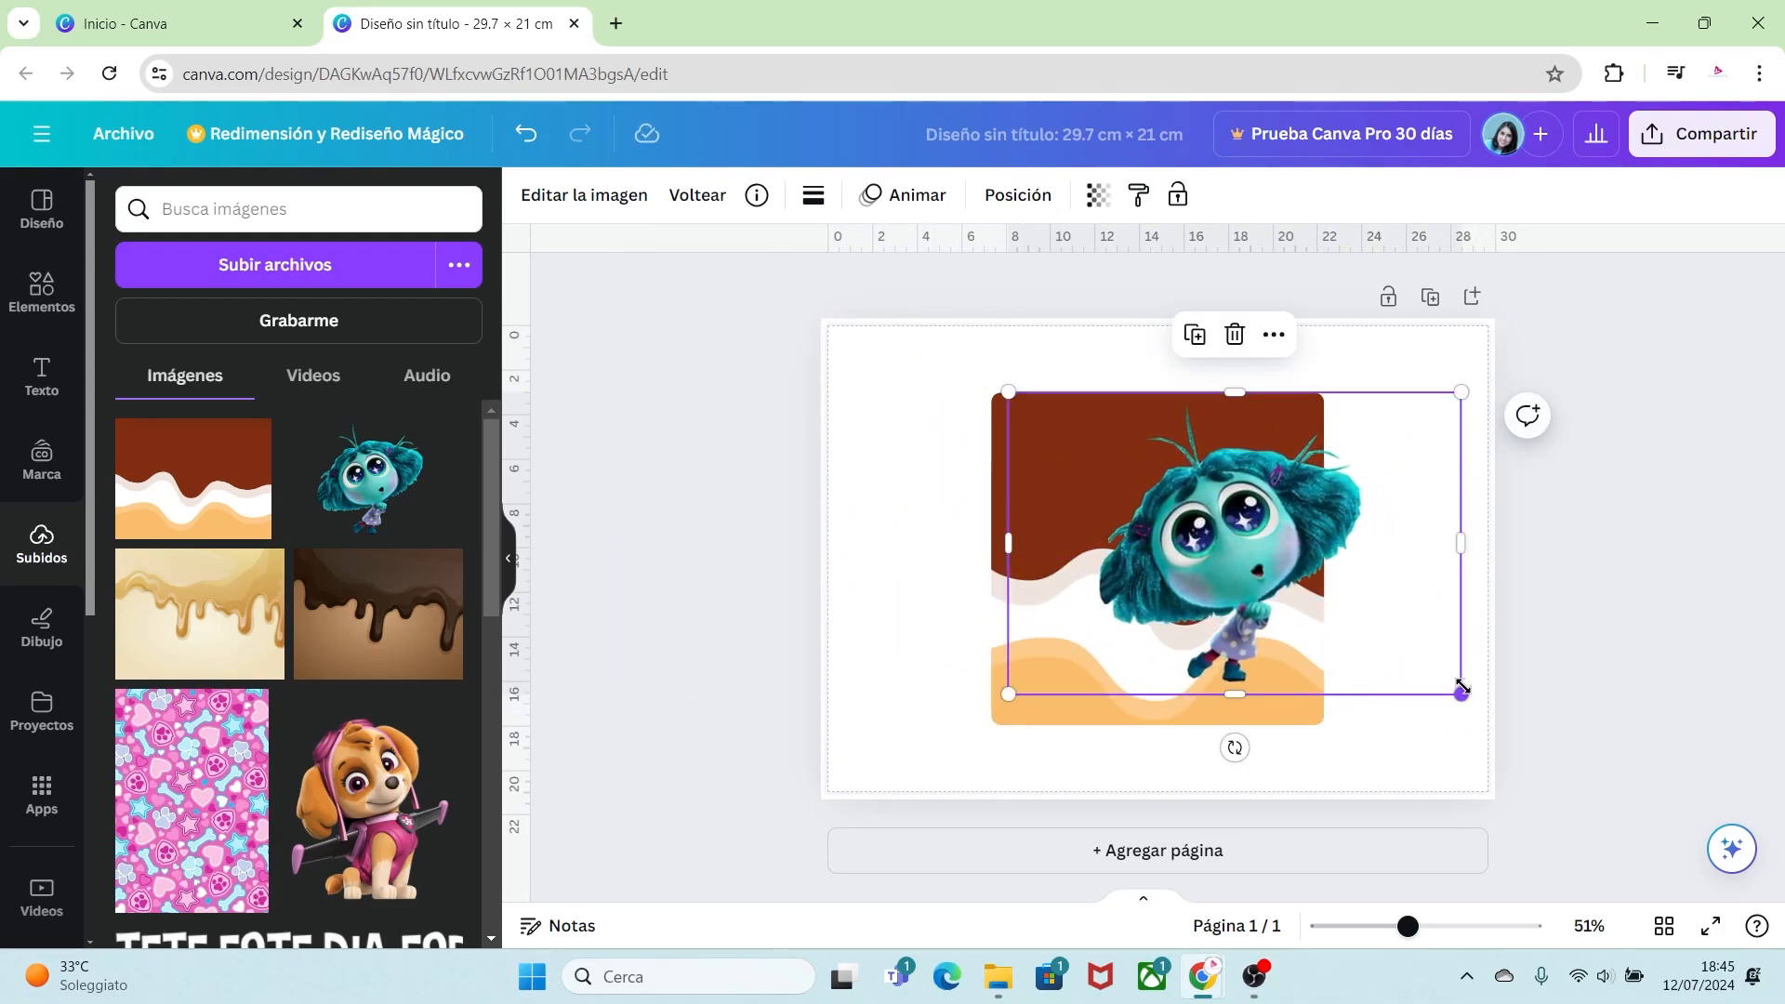
drag(1464, 693, 1512, 737)
drag(1286, 522, 1284, 523)
drag(1502, 558, 1325, 557)
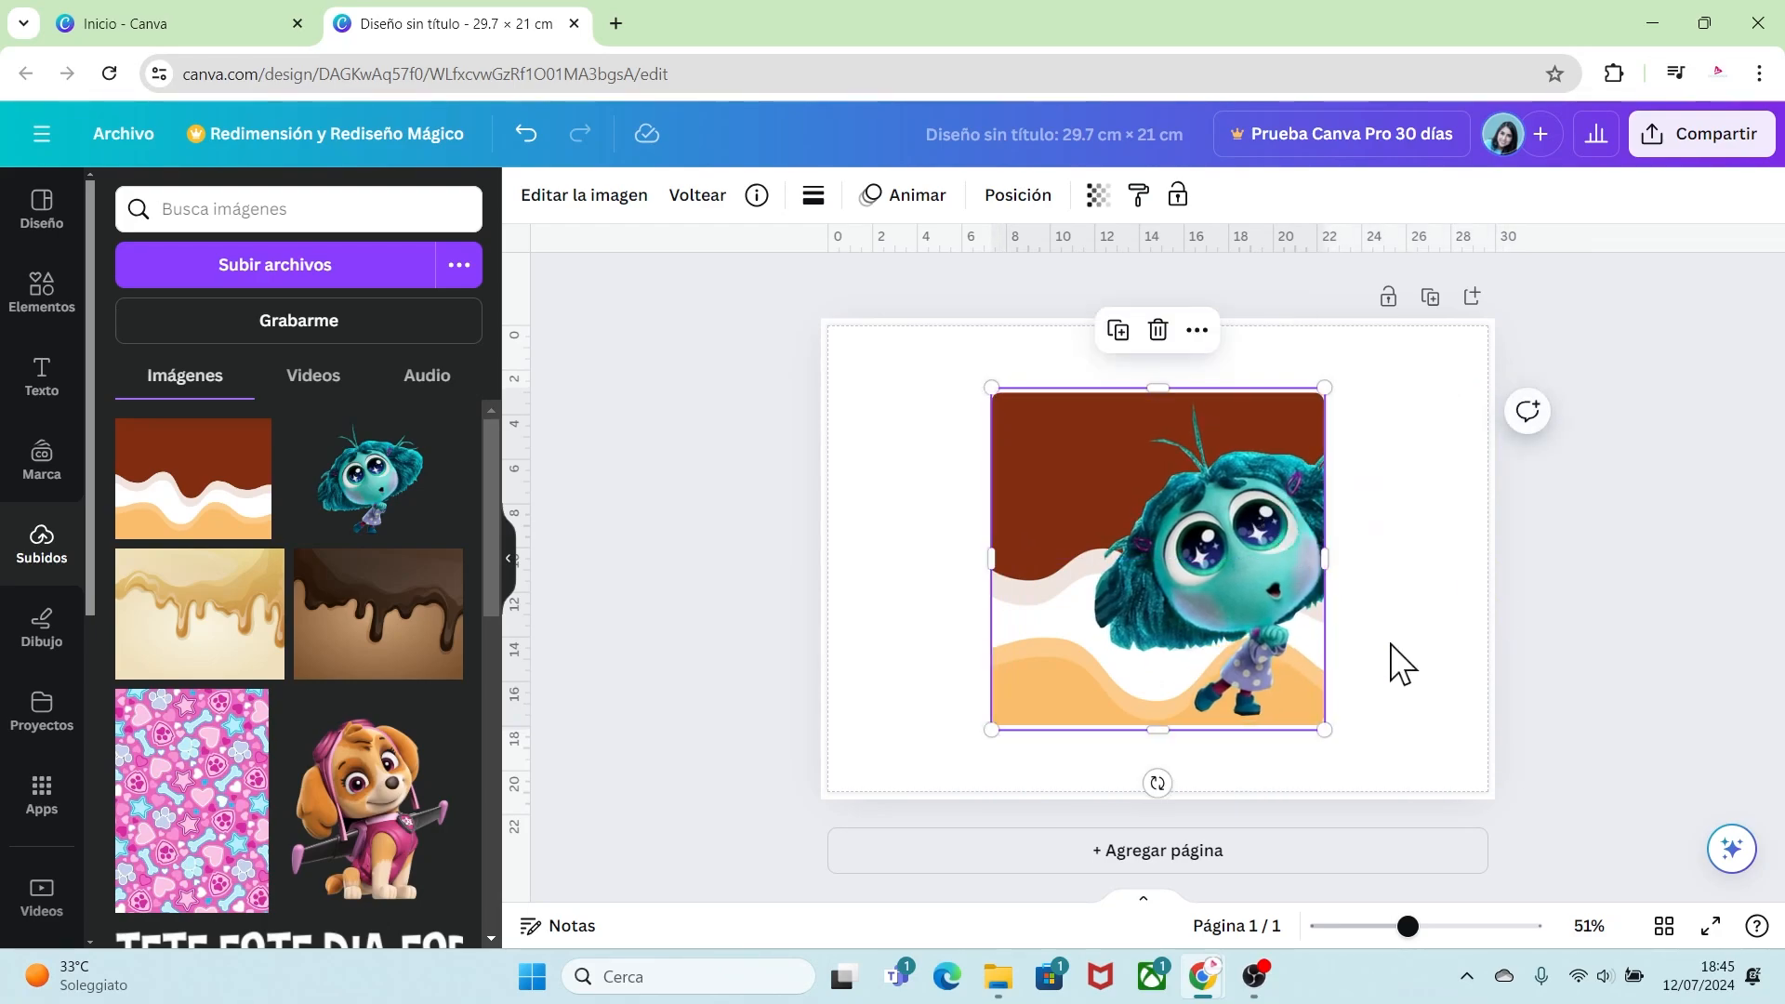
click(1391, 646)
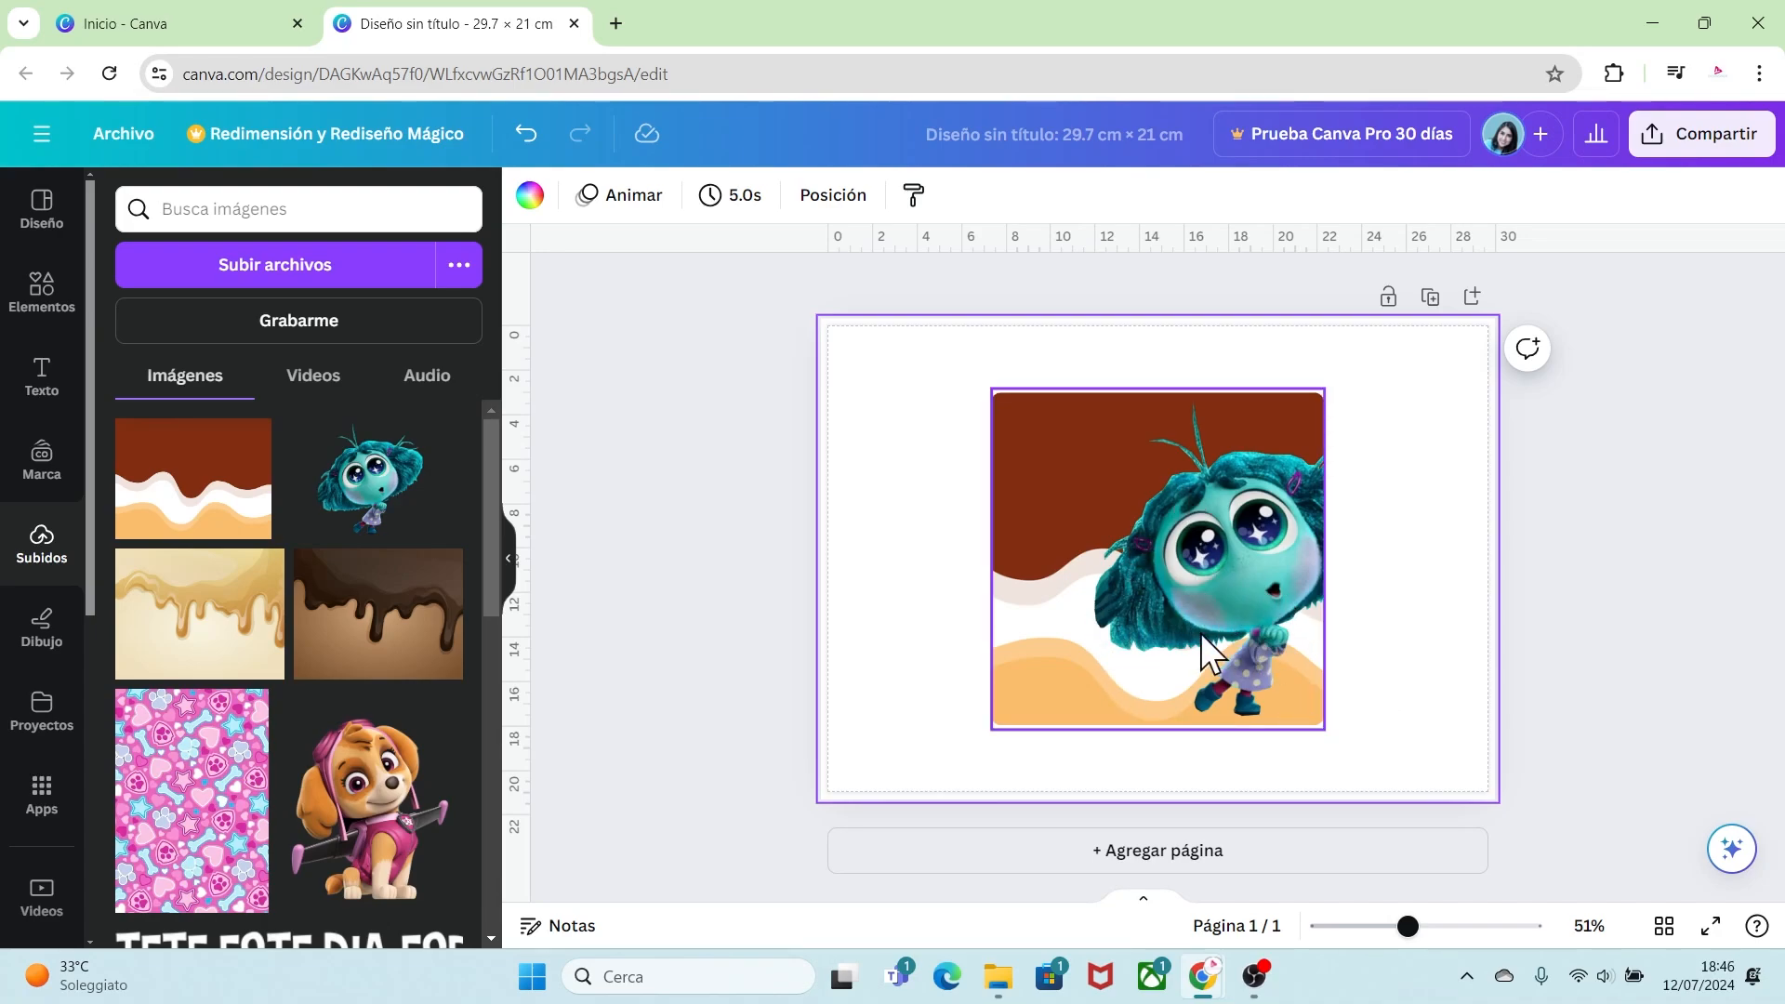
Step: Add the "Bold and Retro" text combination from the recently used text styles to the page and ungroup it
click(48, 391)
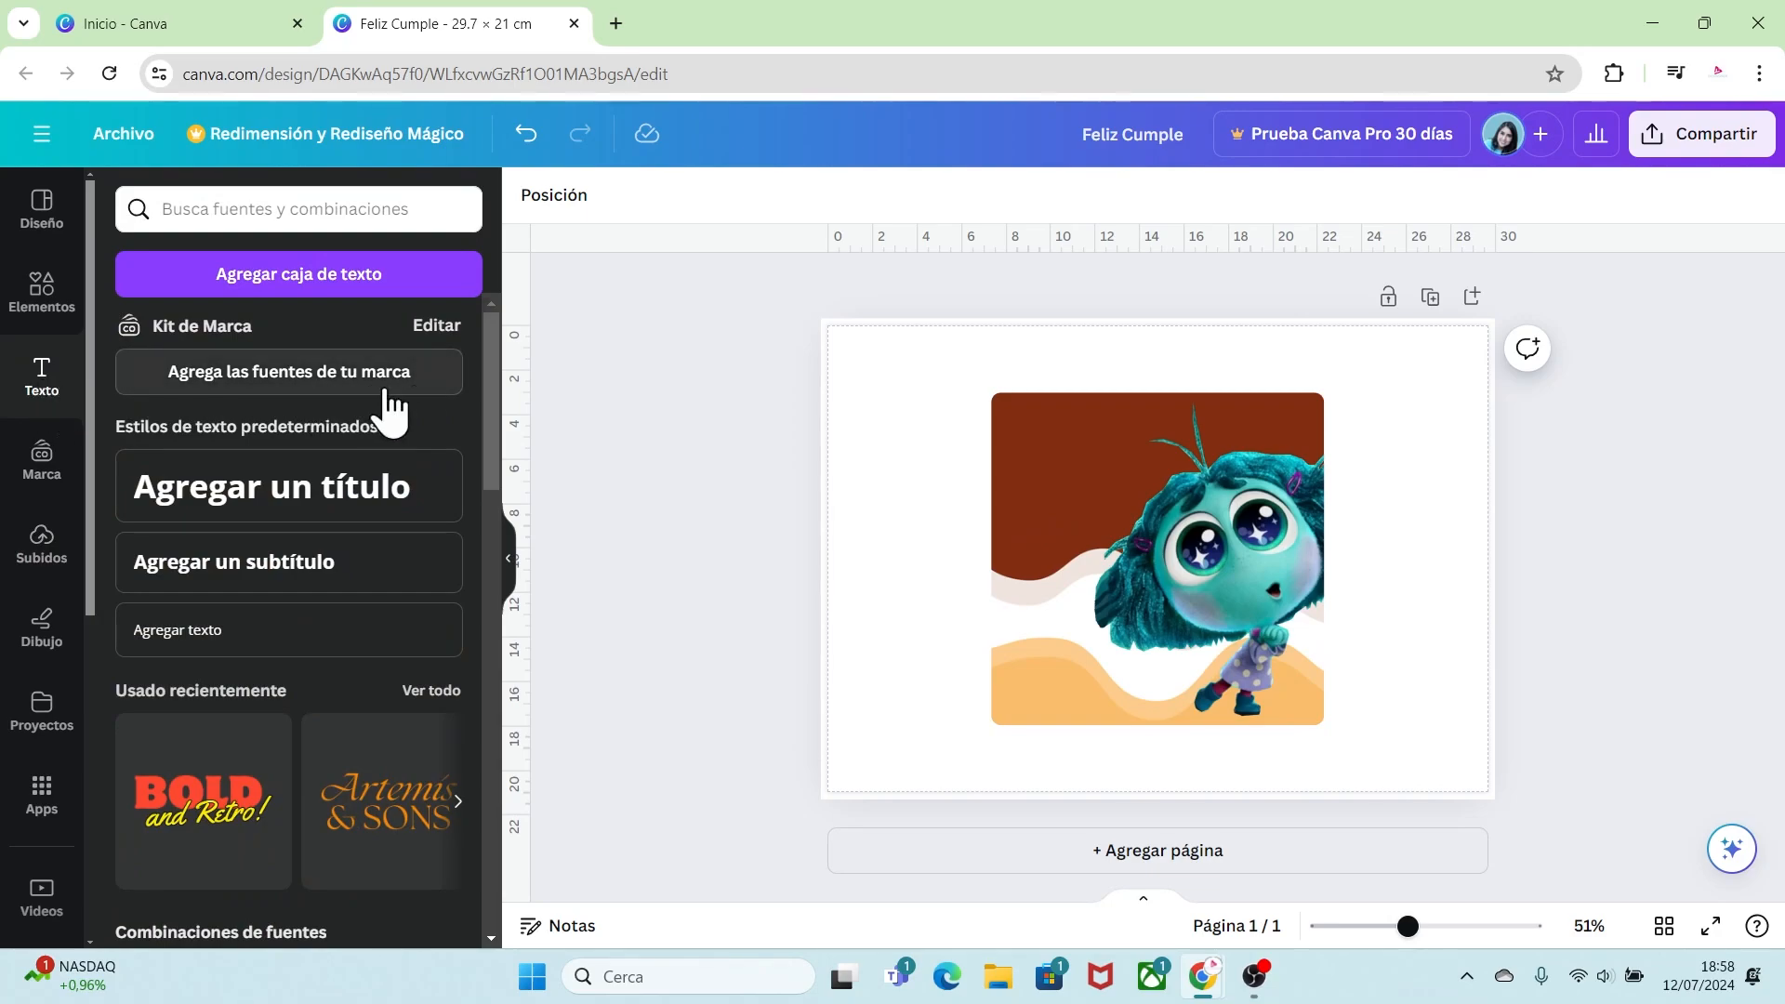
drag(487, 352, 510, 454)
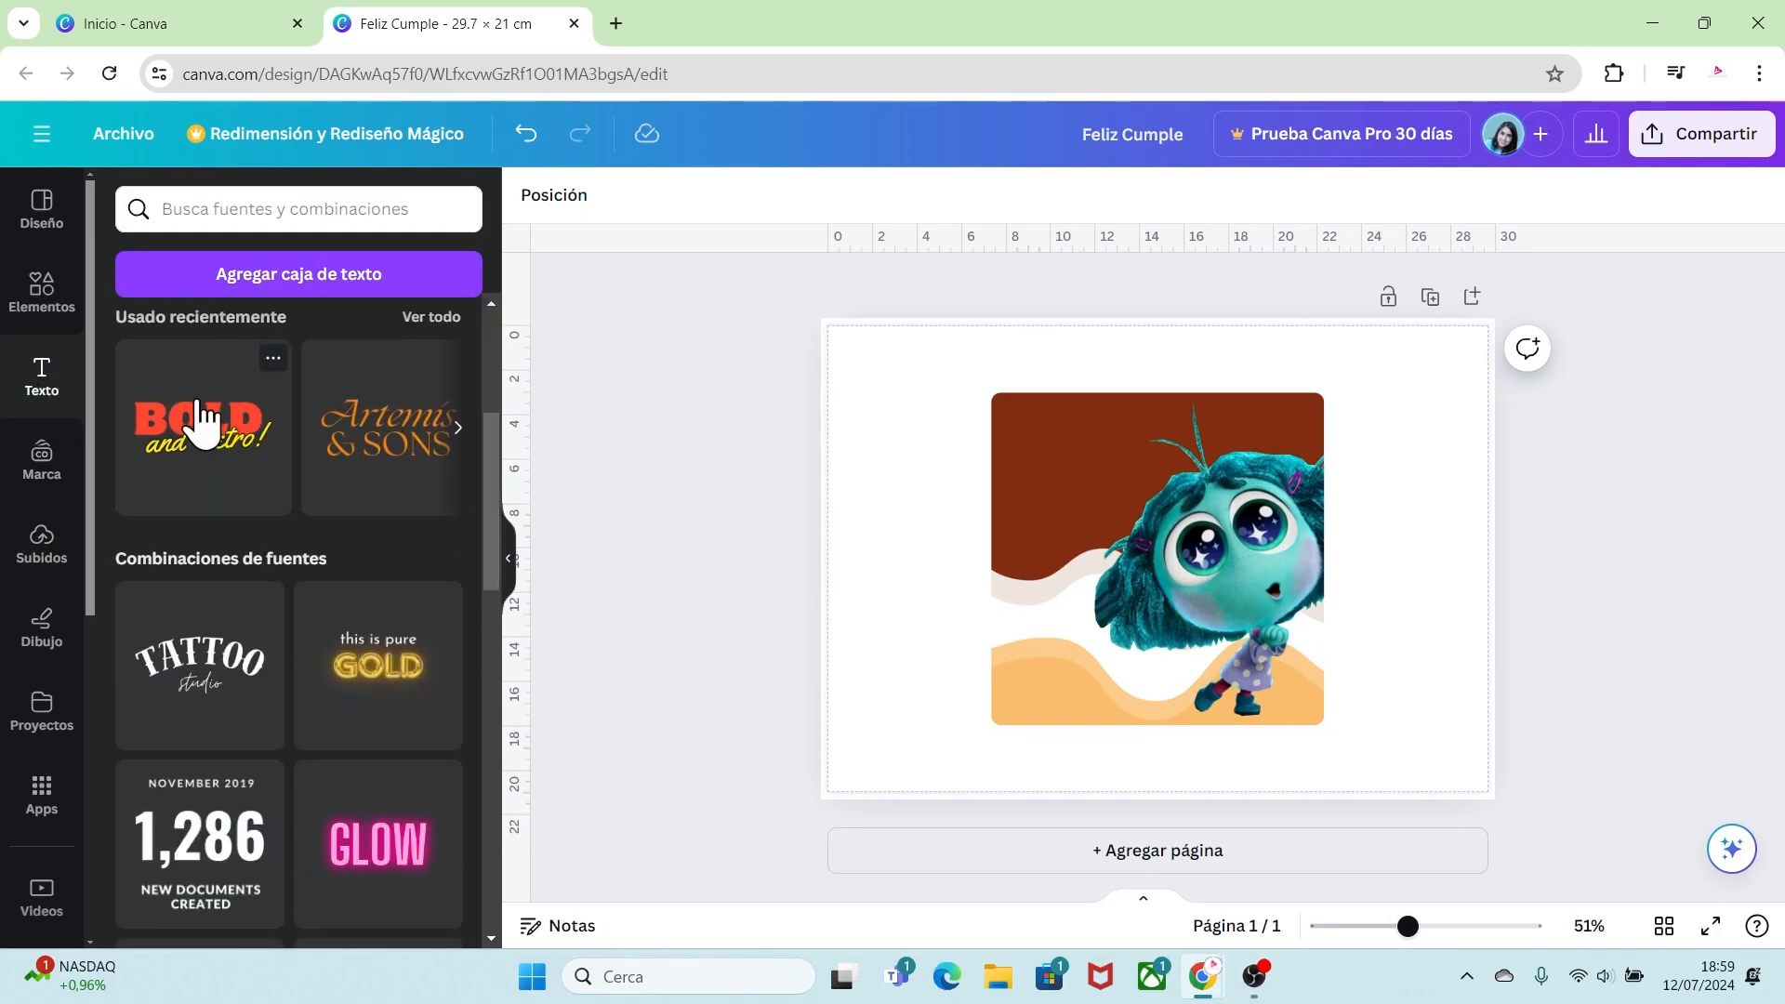
click(272, 359)
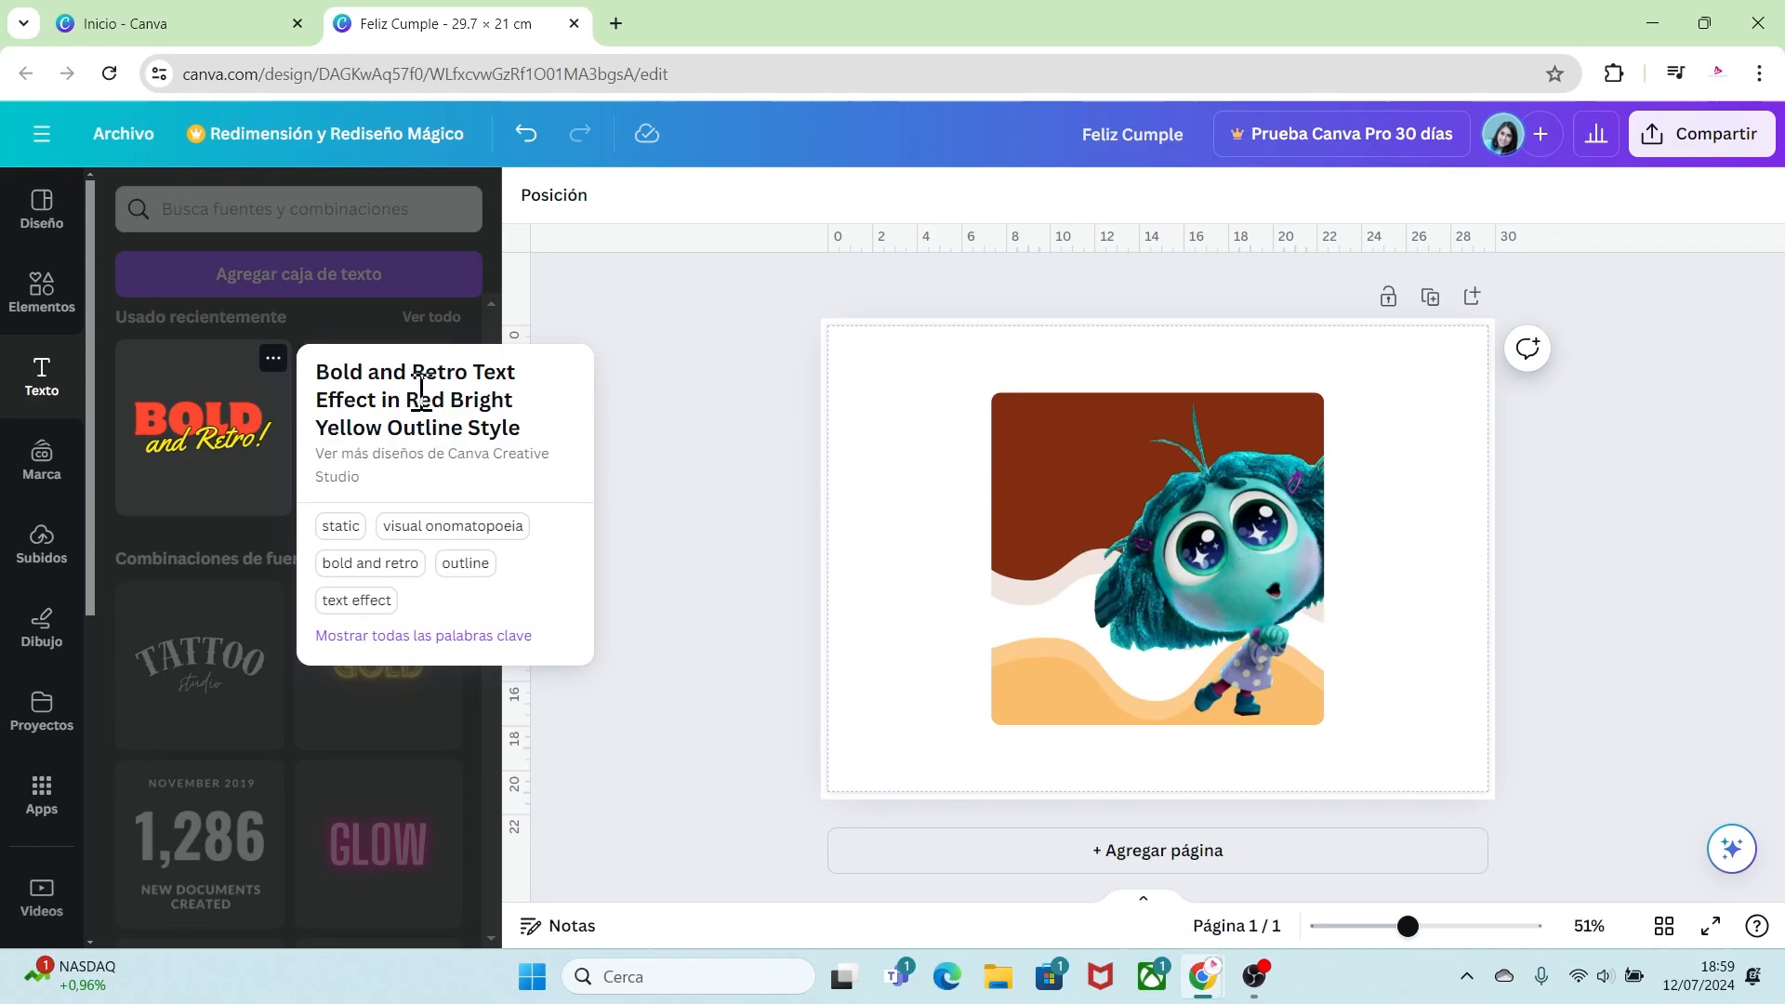
click(245, 380)
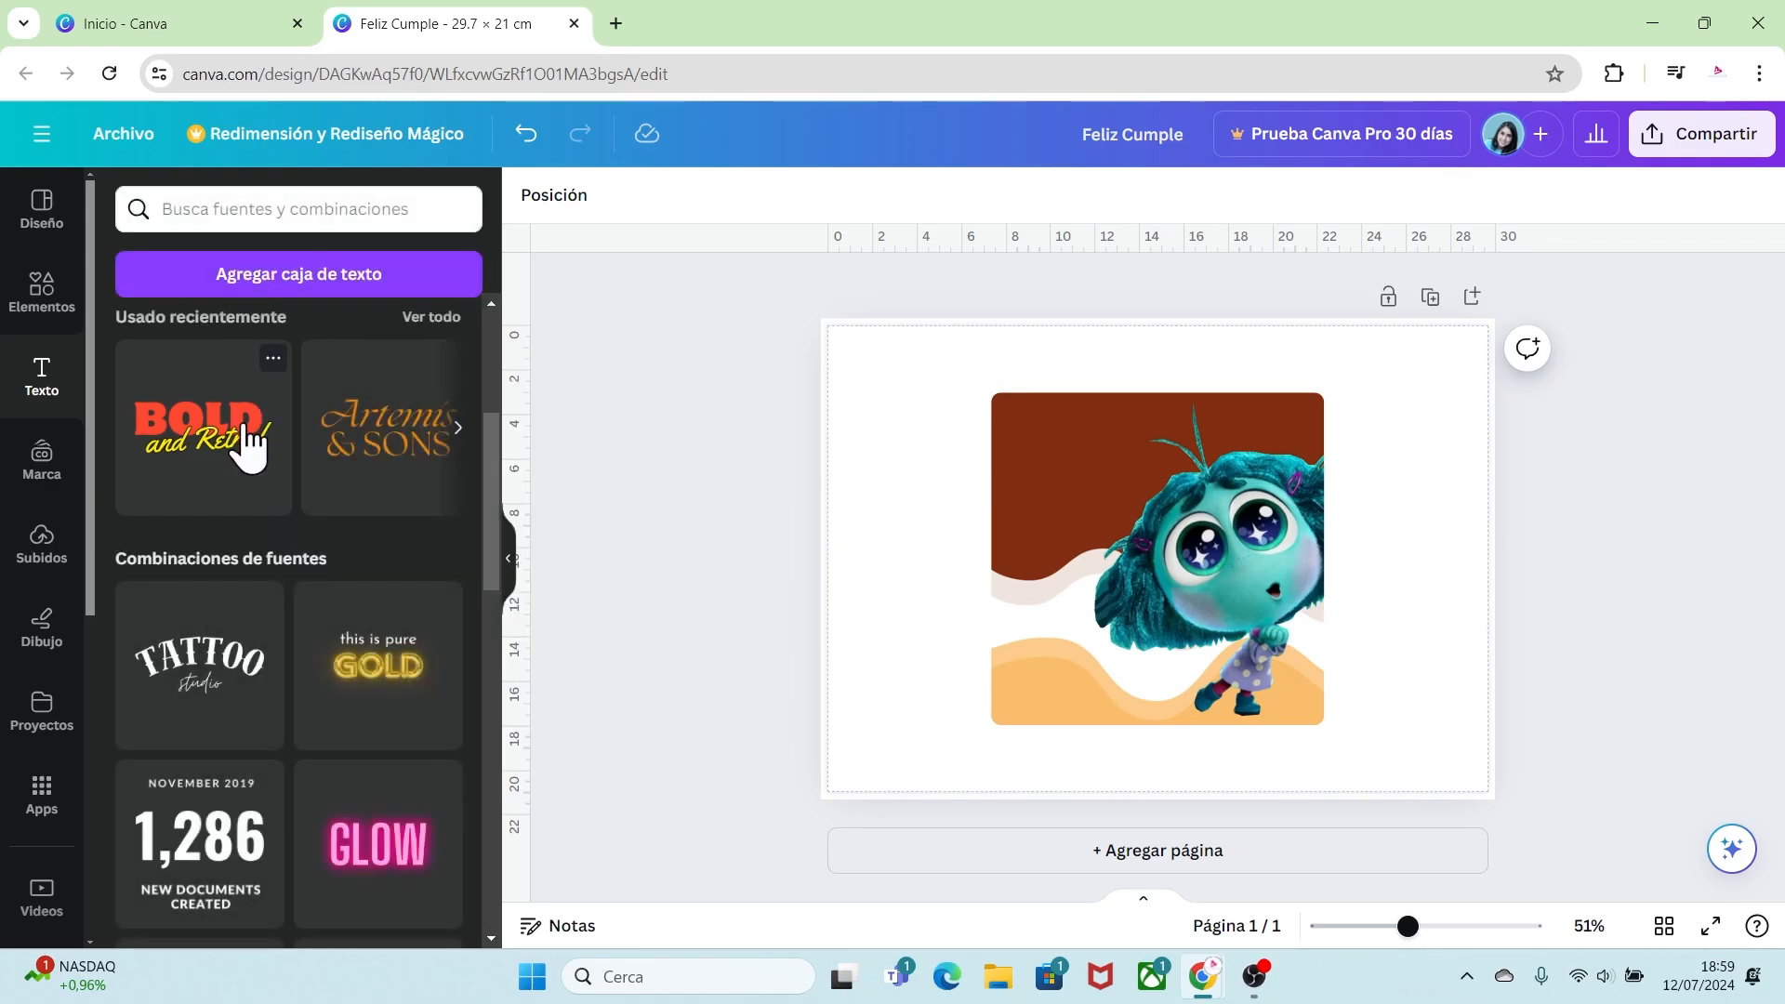
drag(207, 431, 1166, 550)
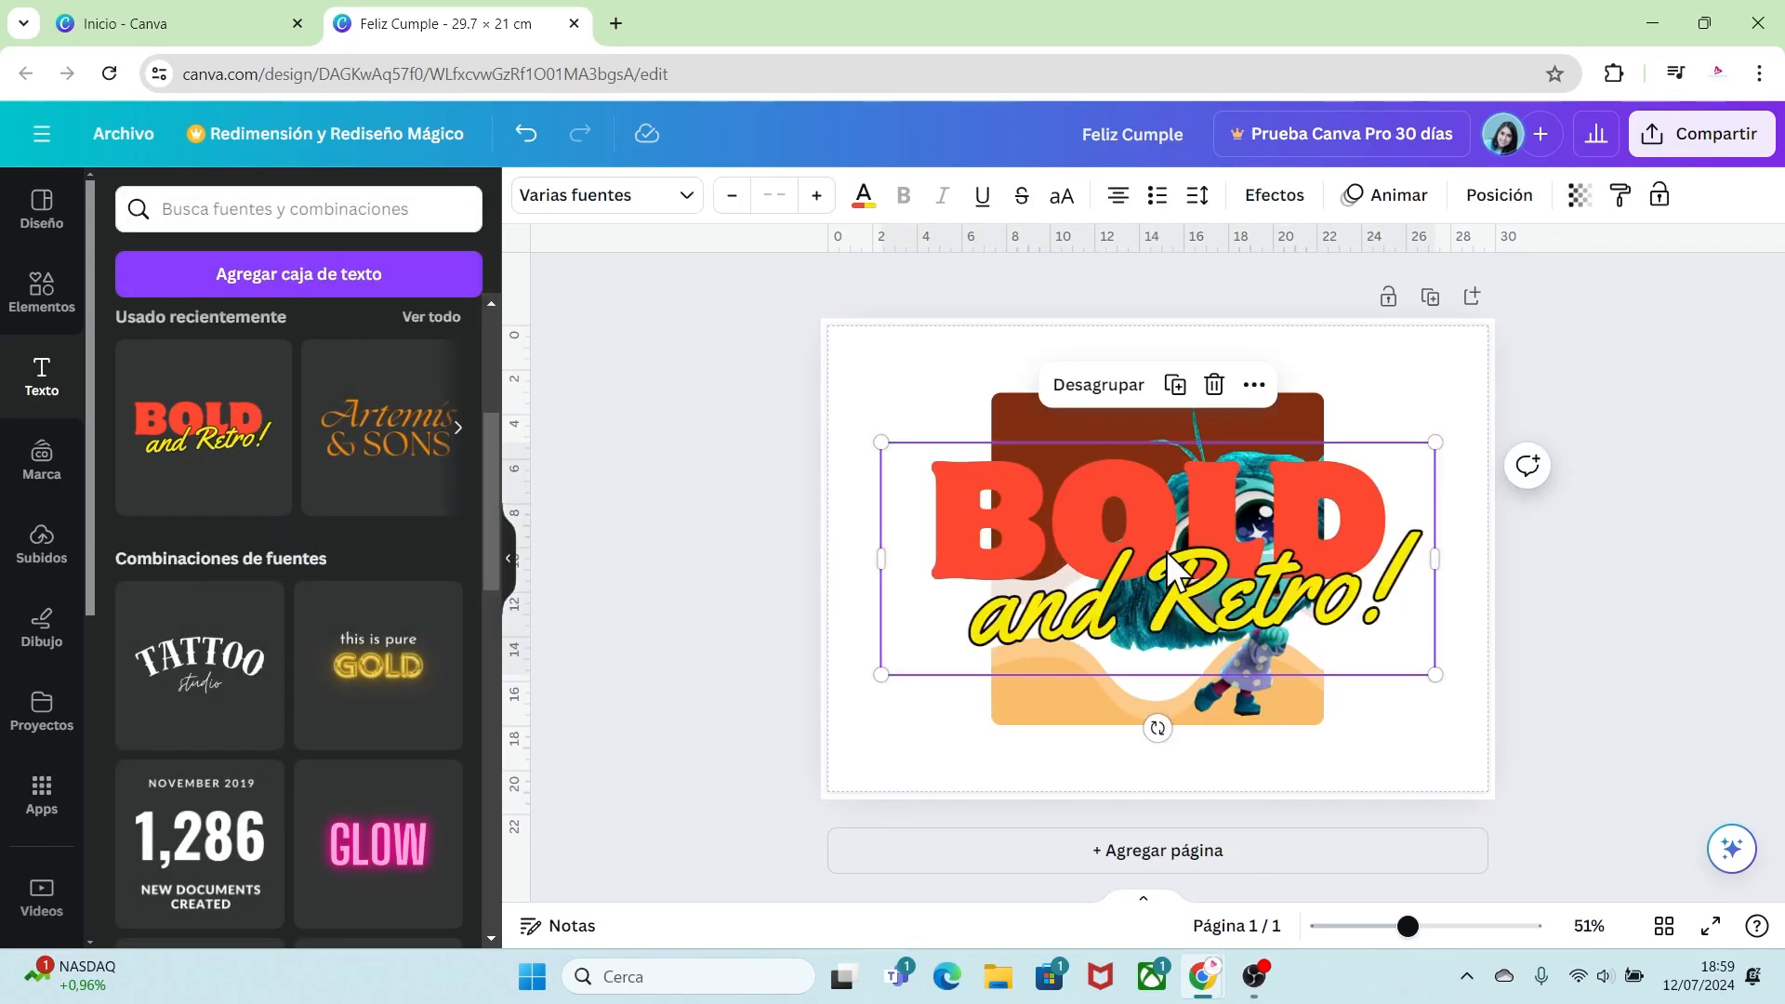
click(1119, 395)
Step: Delete the "BOLD" word and shrink the remaining line of text
click(1320, 493)
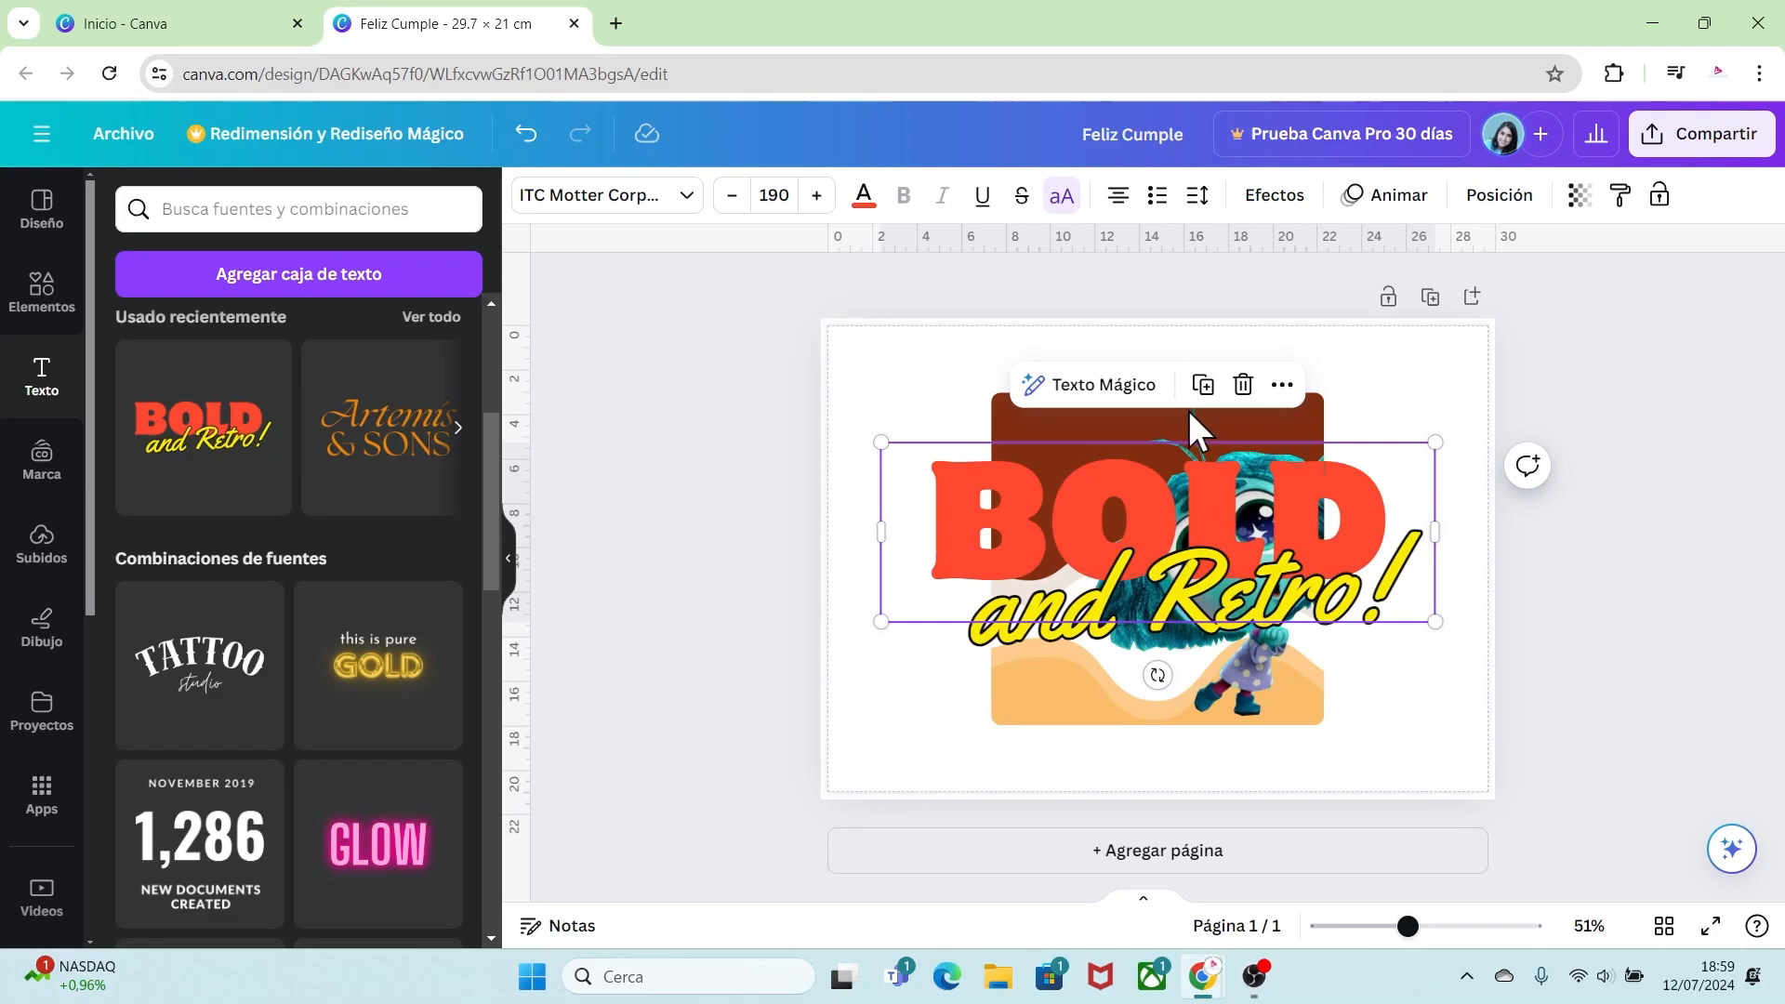
click(1243, 395)
click(1402, 640)
drag(1433, 644, 1202, 489)
Step: Set the "Feliz Cumple" text colour to the dark brown from the photo colour palette
click(864, 200)
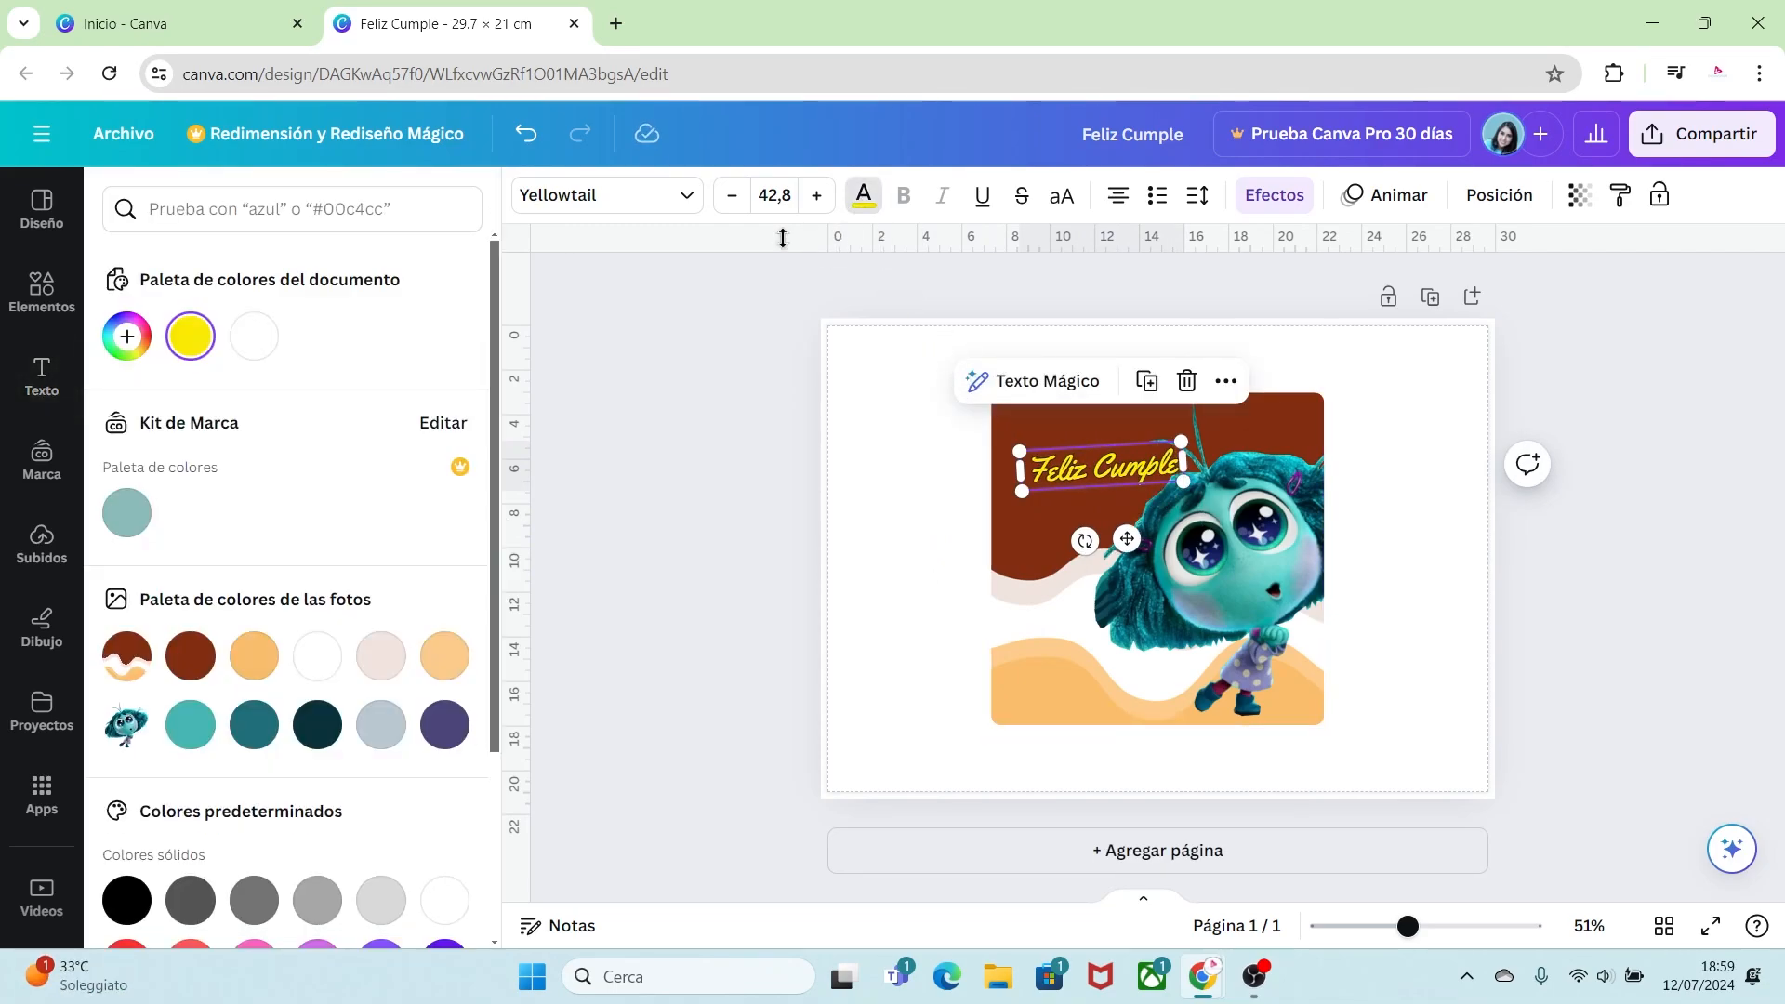
click(190, 655)
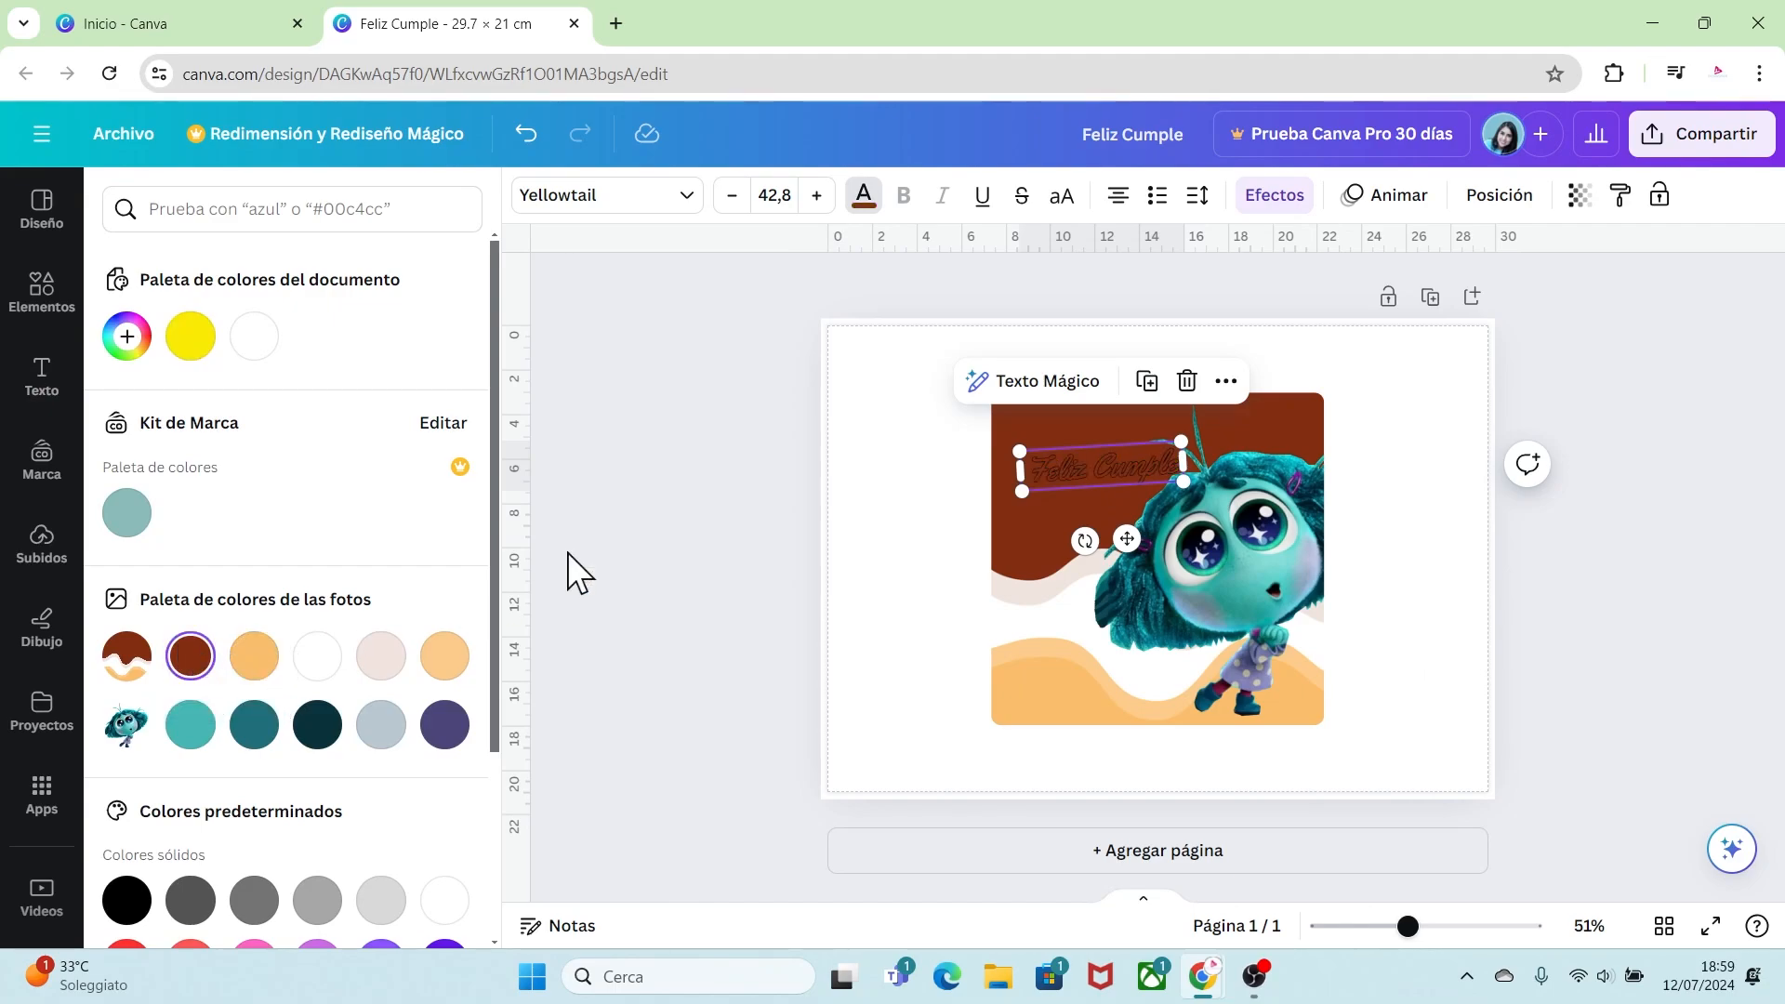
Step: Give the "Feliz Cumple" text a white Contorno outline effect with thickness 76
click(1272, 197)
click(444, 696)
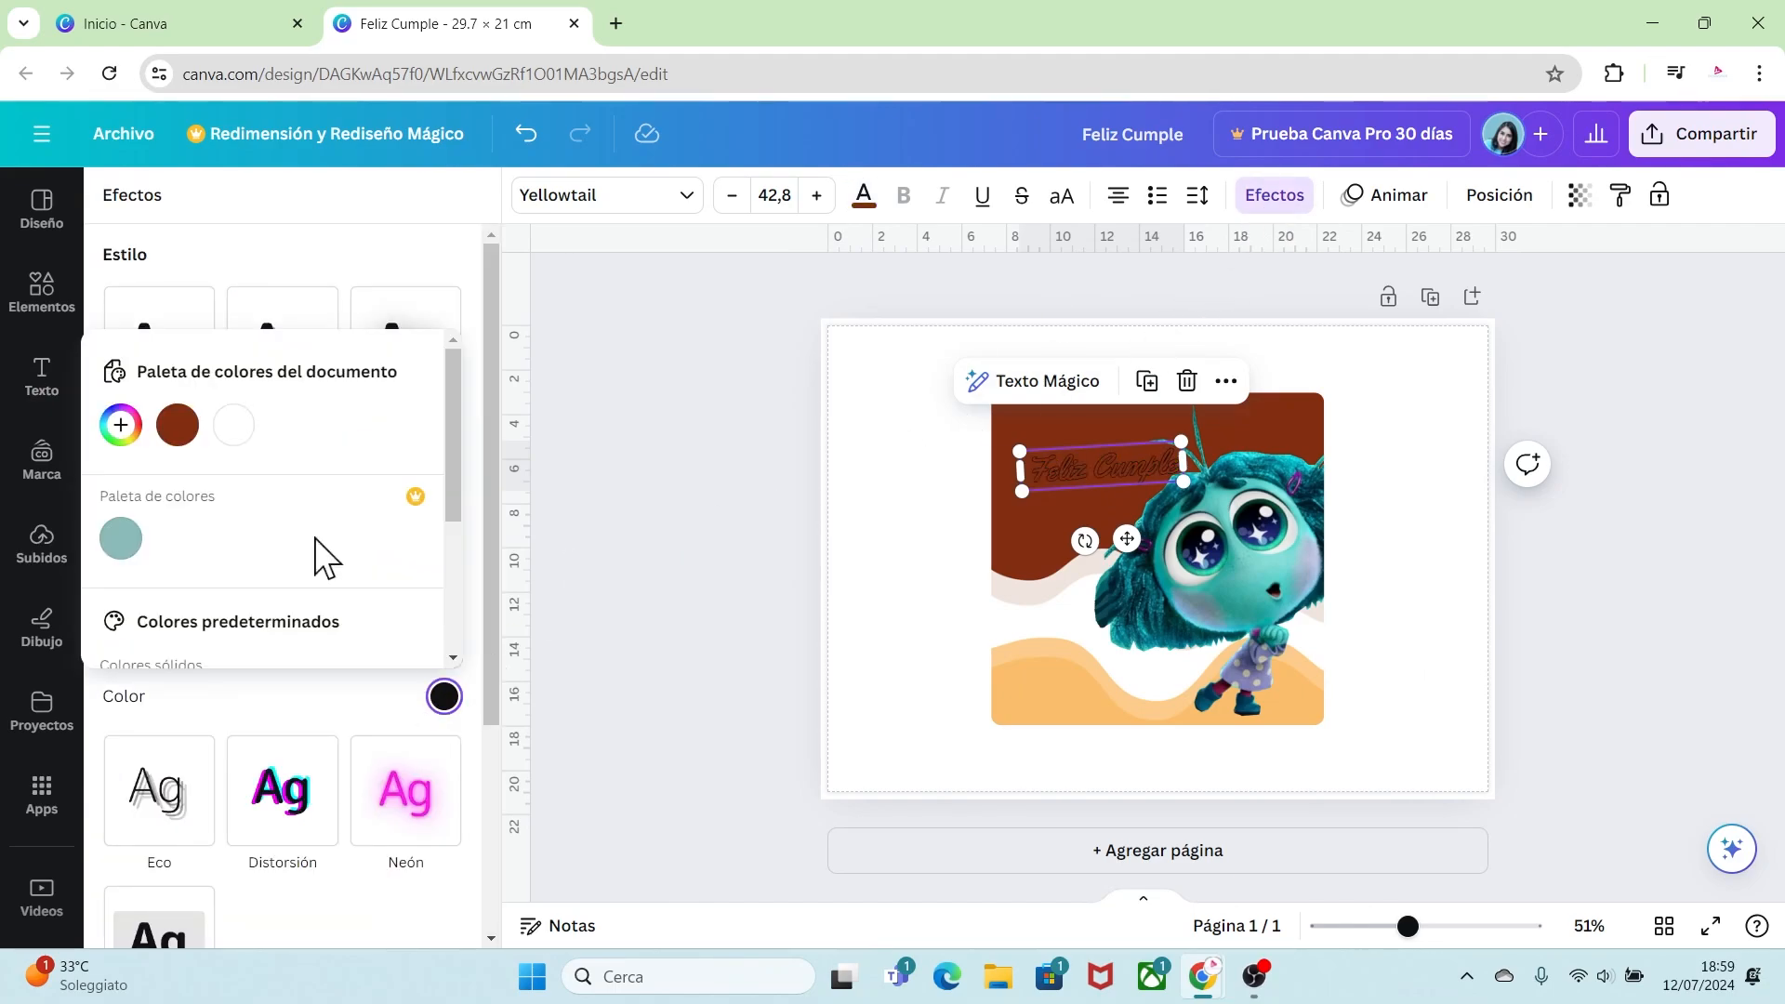
click(233, 425)
click(292, 718)
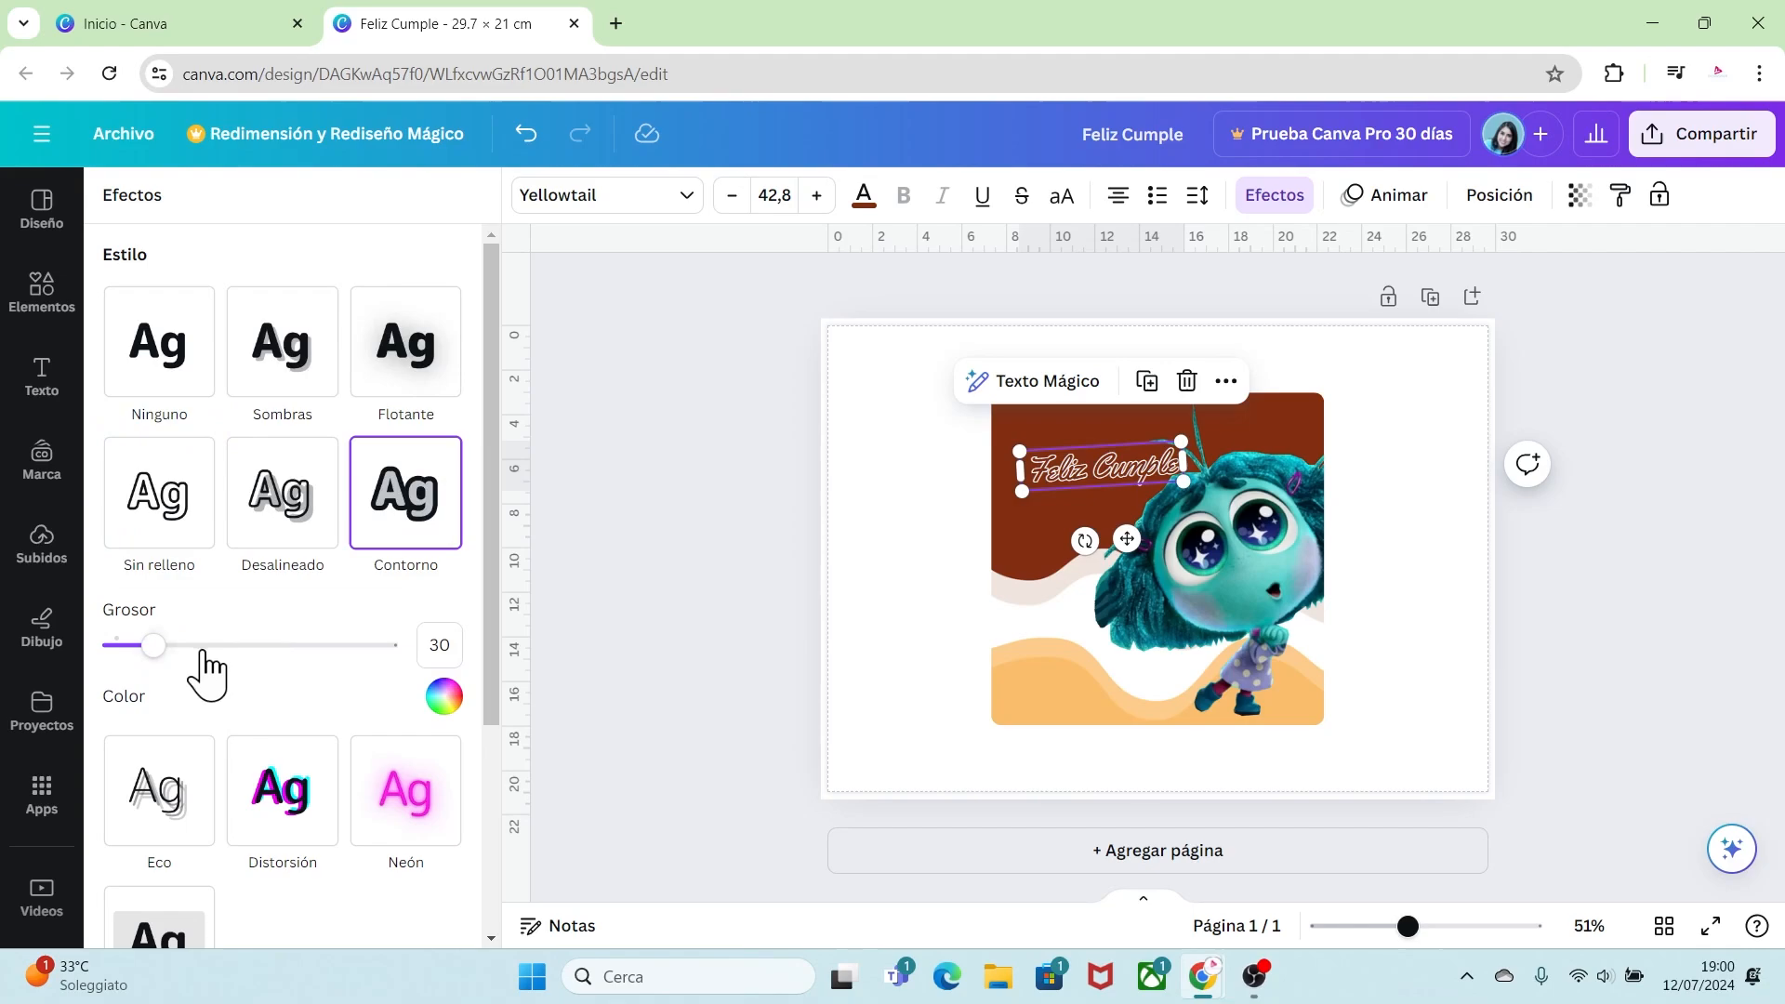
drag(197, 645, 218, 645)
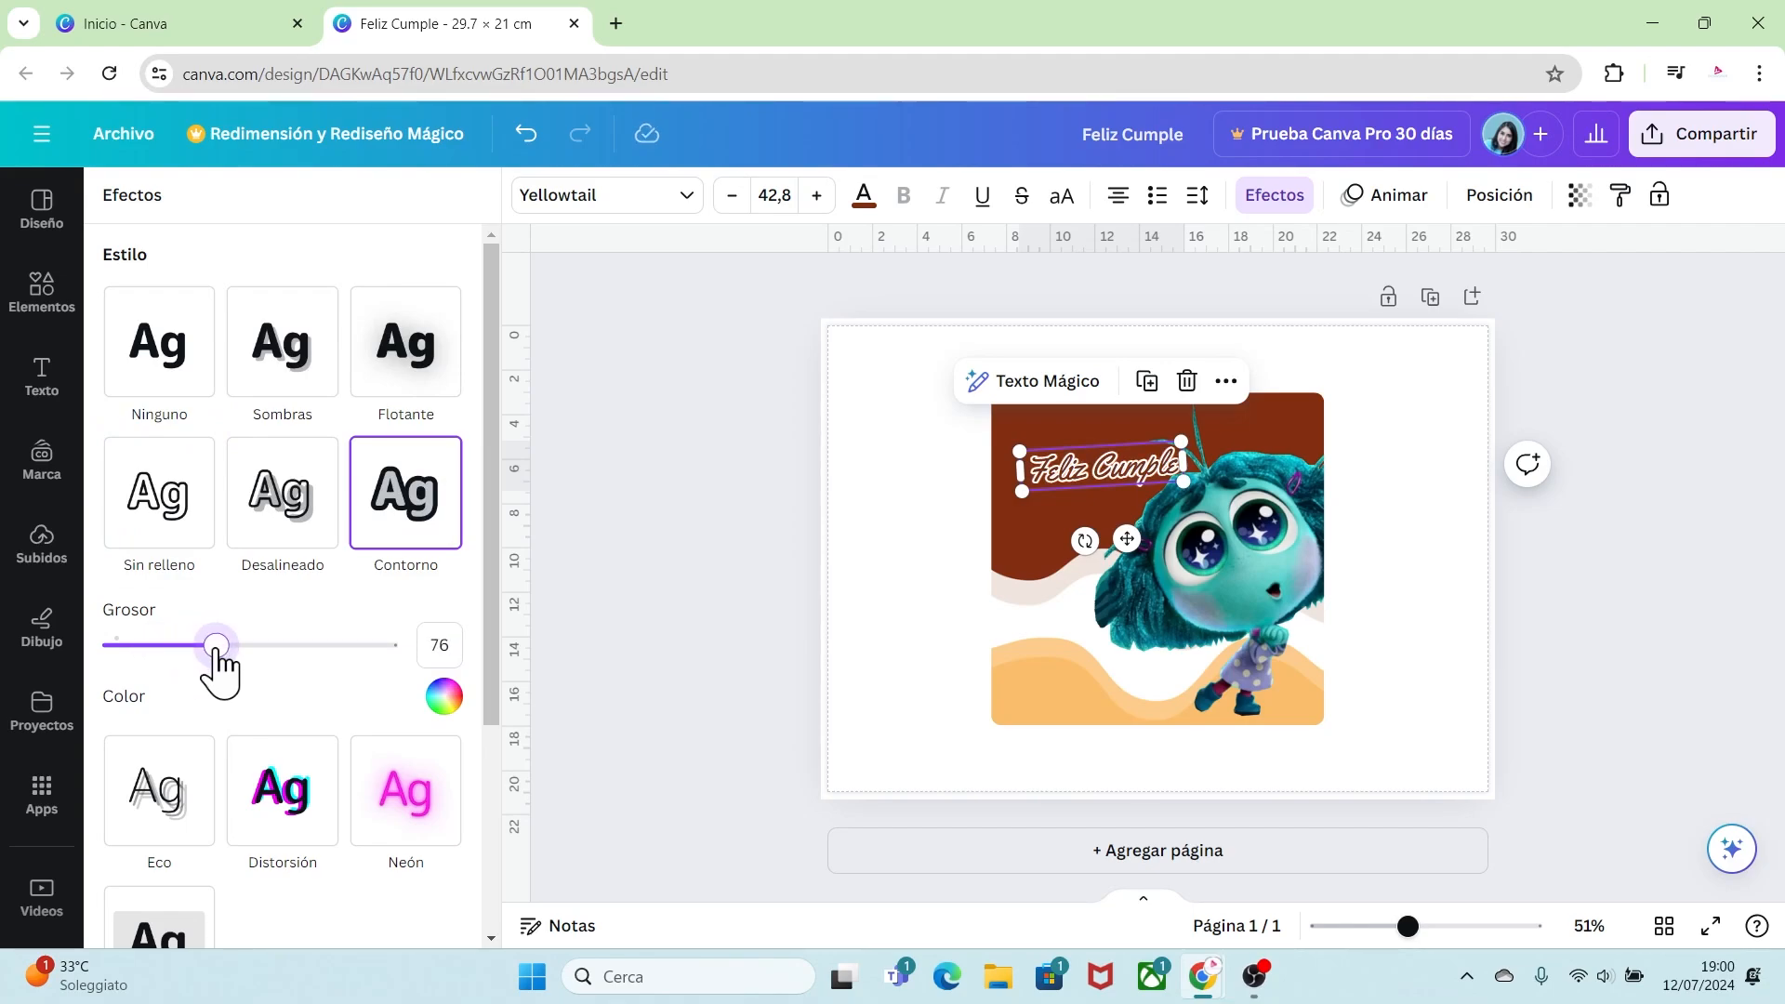
Step: Move the title slightly and apply the Curvar shape with a curve of 30
drag(1136, 460, 1100, 445)
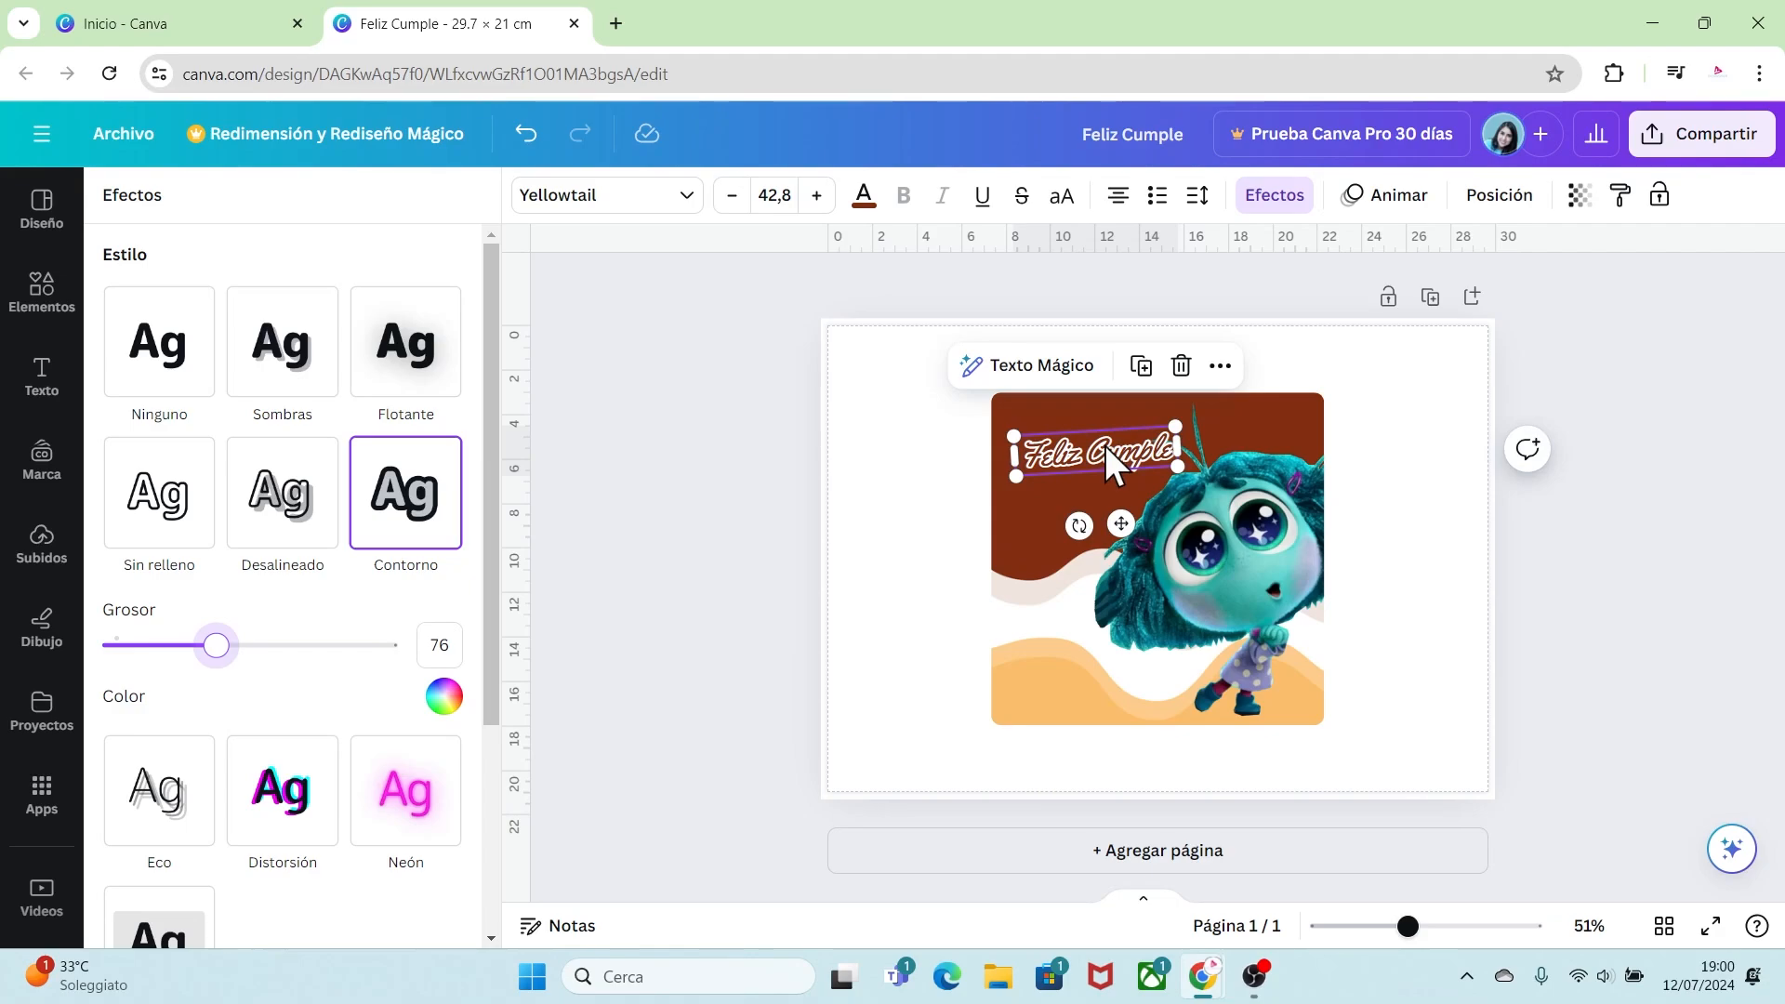
drag(491, 562, 484, 840)
click(316, 860)
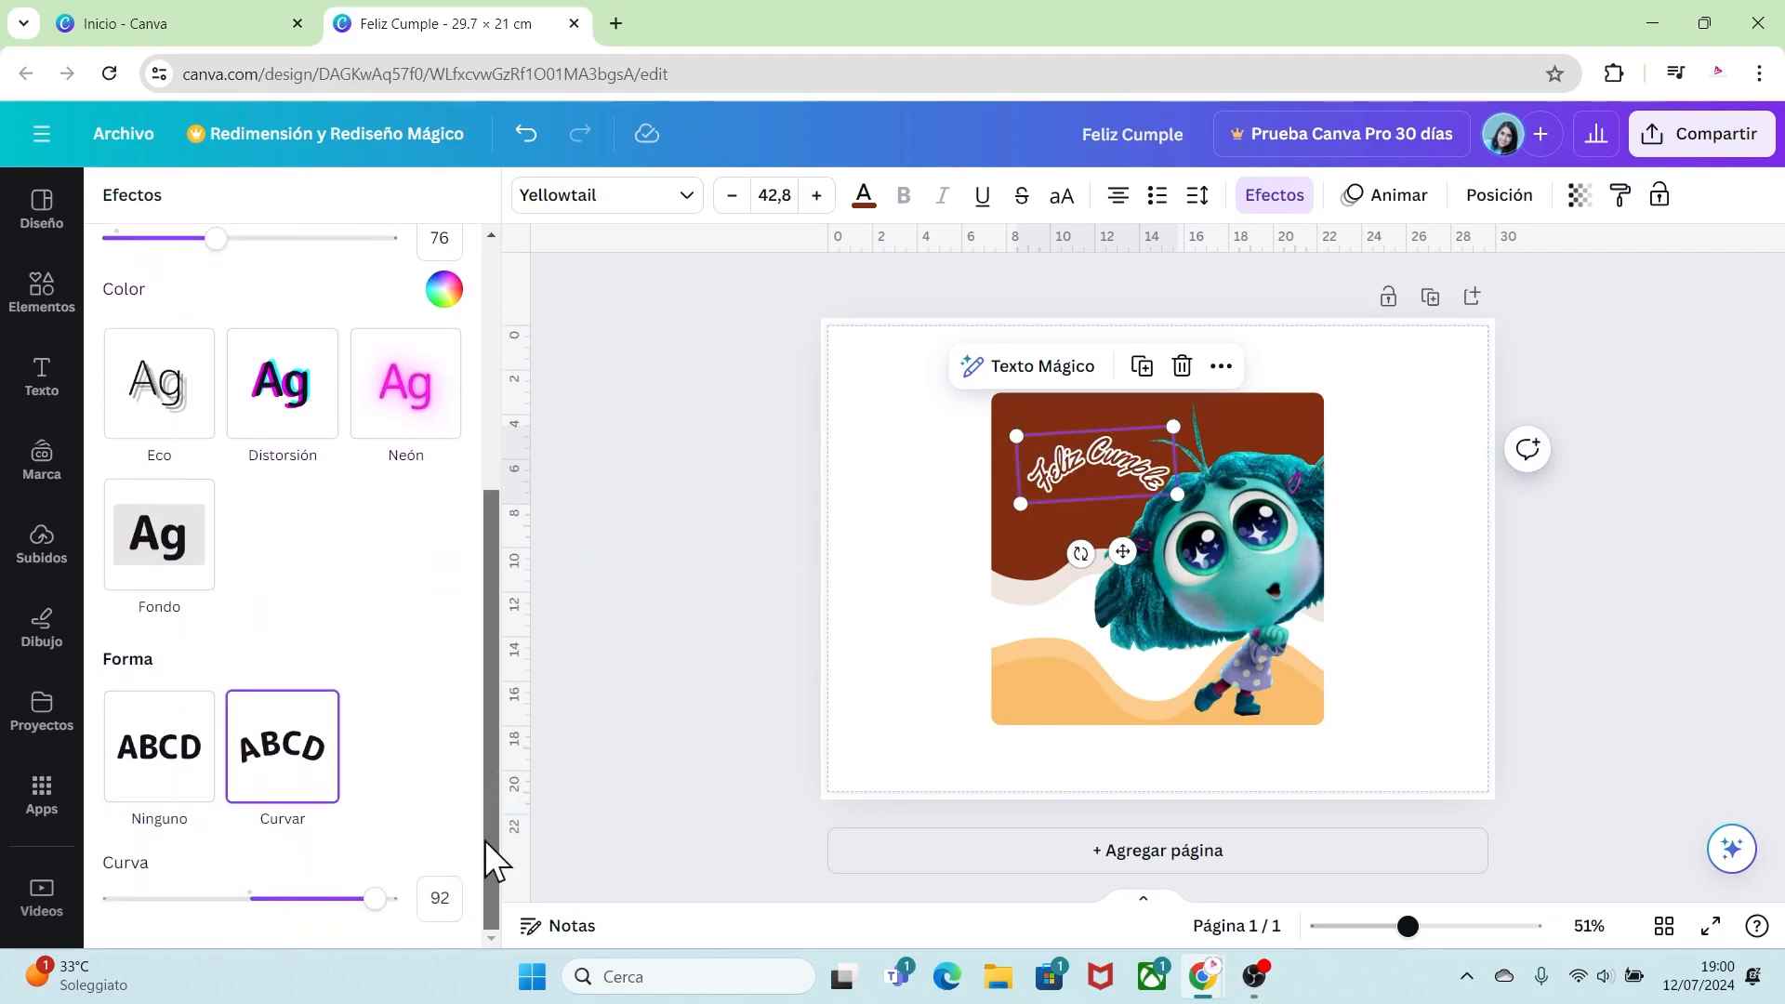
drag(249, 898, 291, 898)
Step: Rotate the curved title and place it in the upper-left corner of the frame
drag(1078, 533, 1114, 527)
drag(1112, 449, 1088, 446)
click(1374, 507)
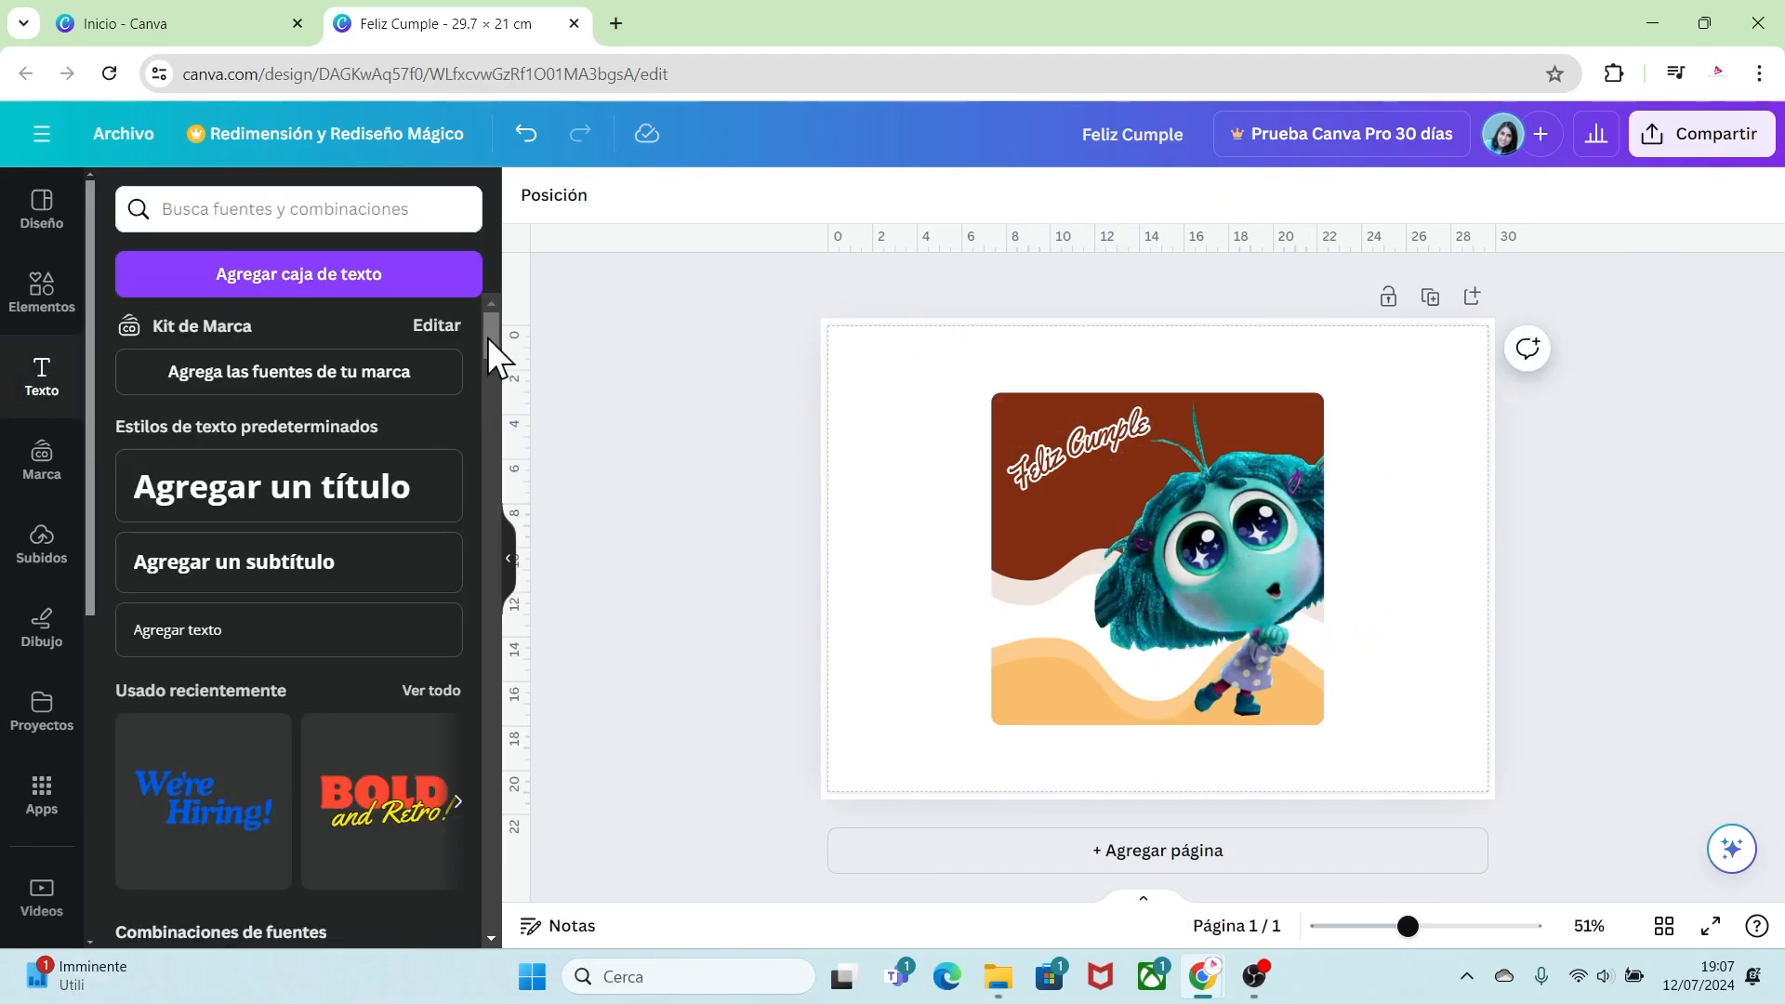
Step: Add the "We're Hiring!" text combination to the page, ungroup it and delete the "Hiring!" line
scroll(487, 337, down, 2)
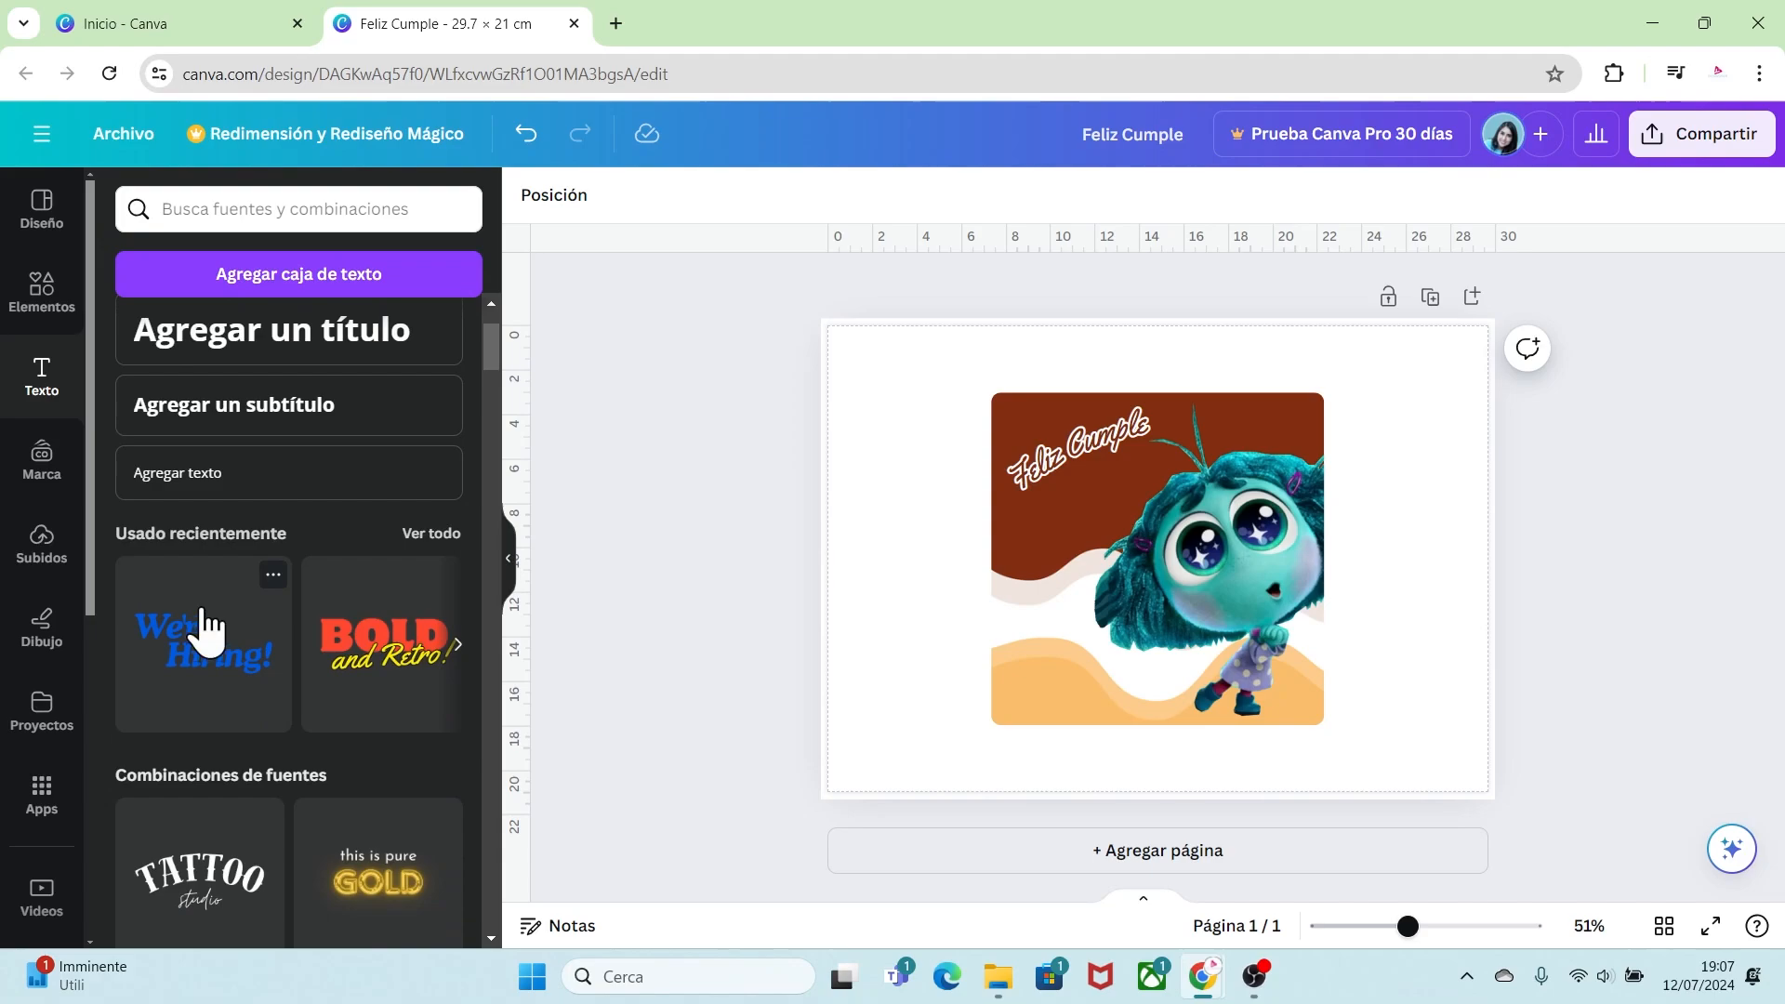
click(271, 573)
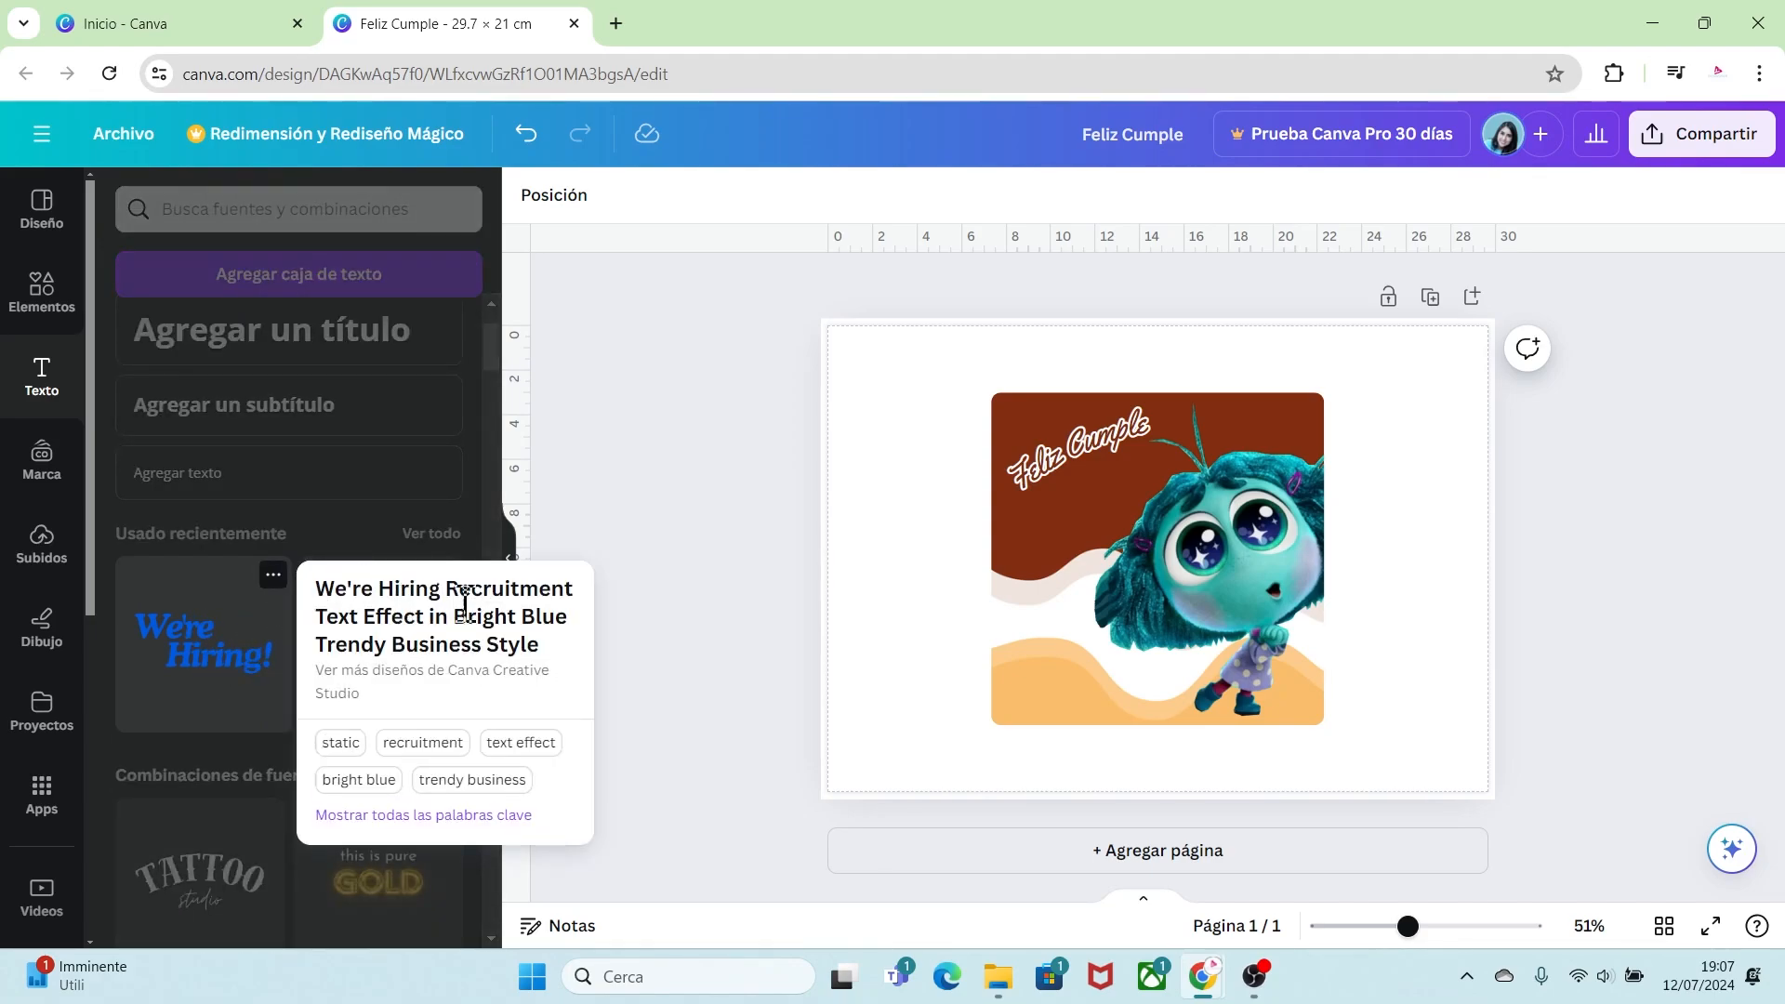
click(237, 609)
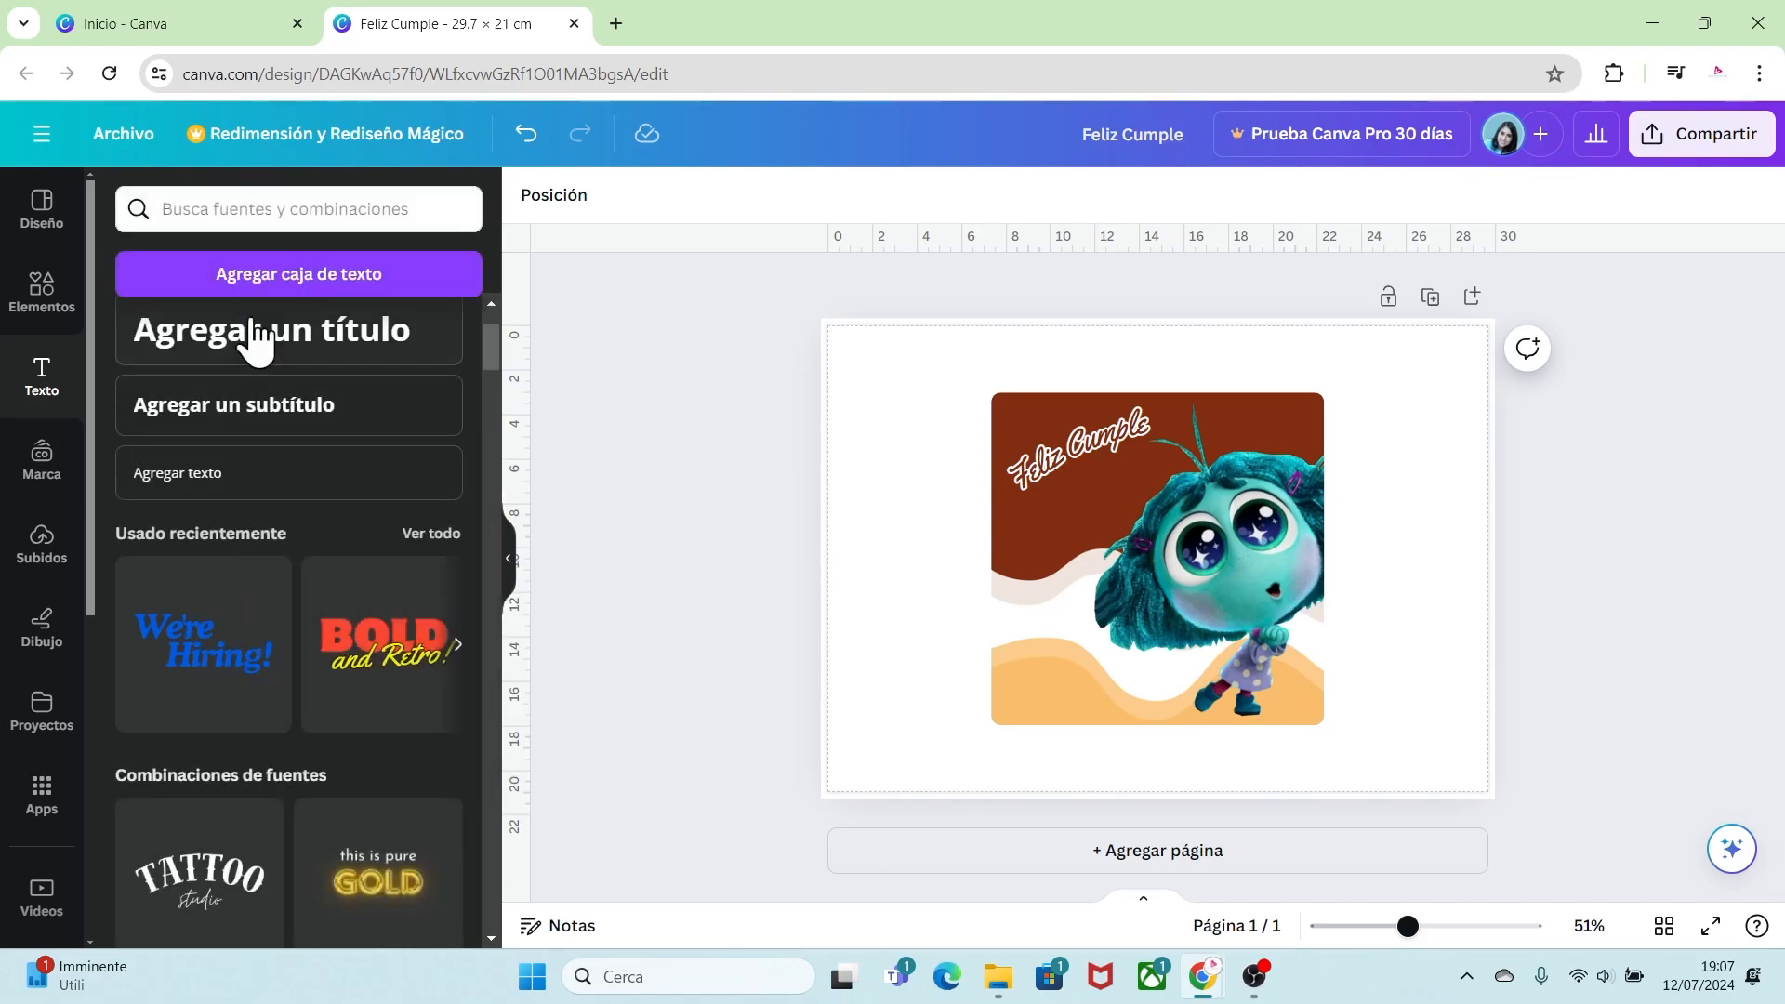
click(215, 647)
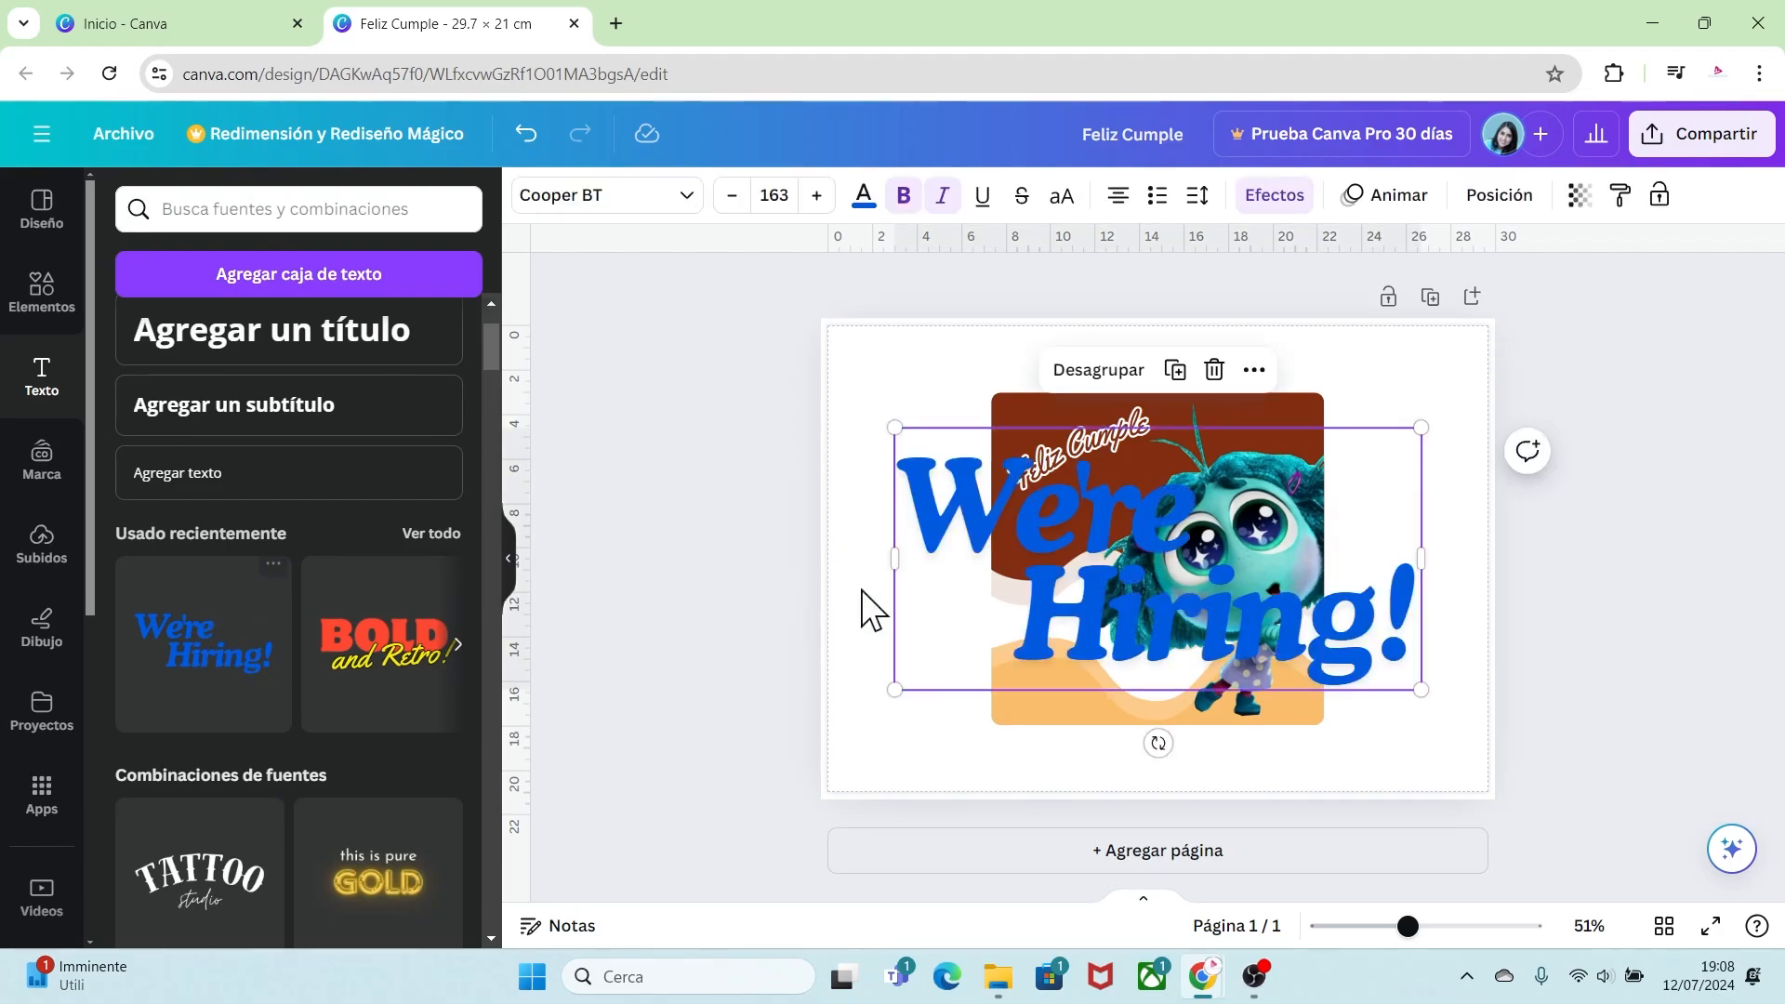
click(1096, 370)
click(1329, 628)
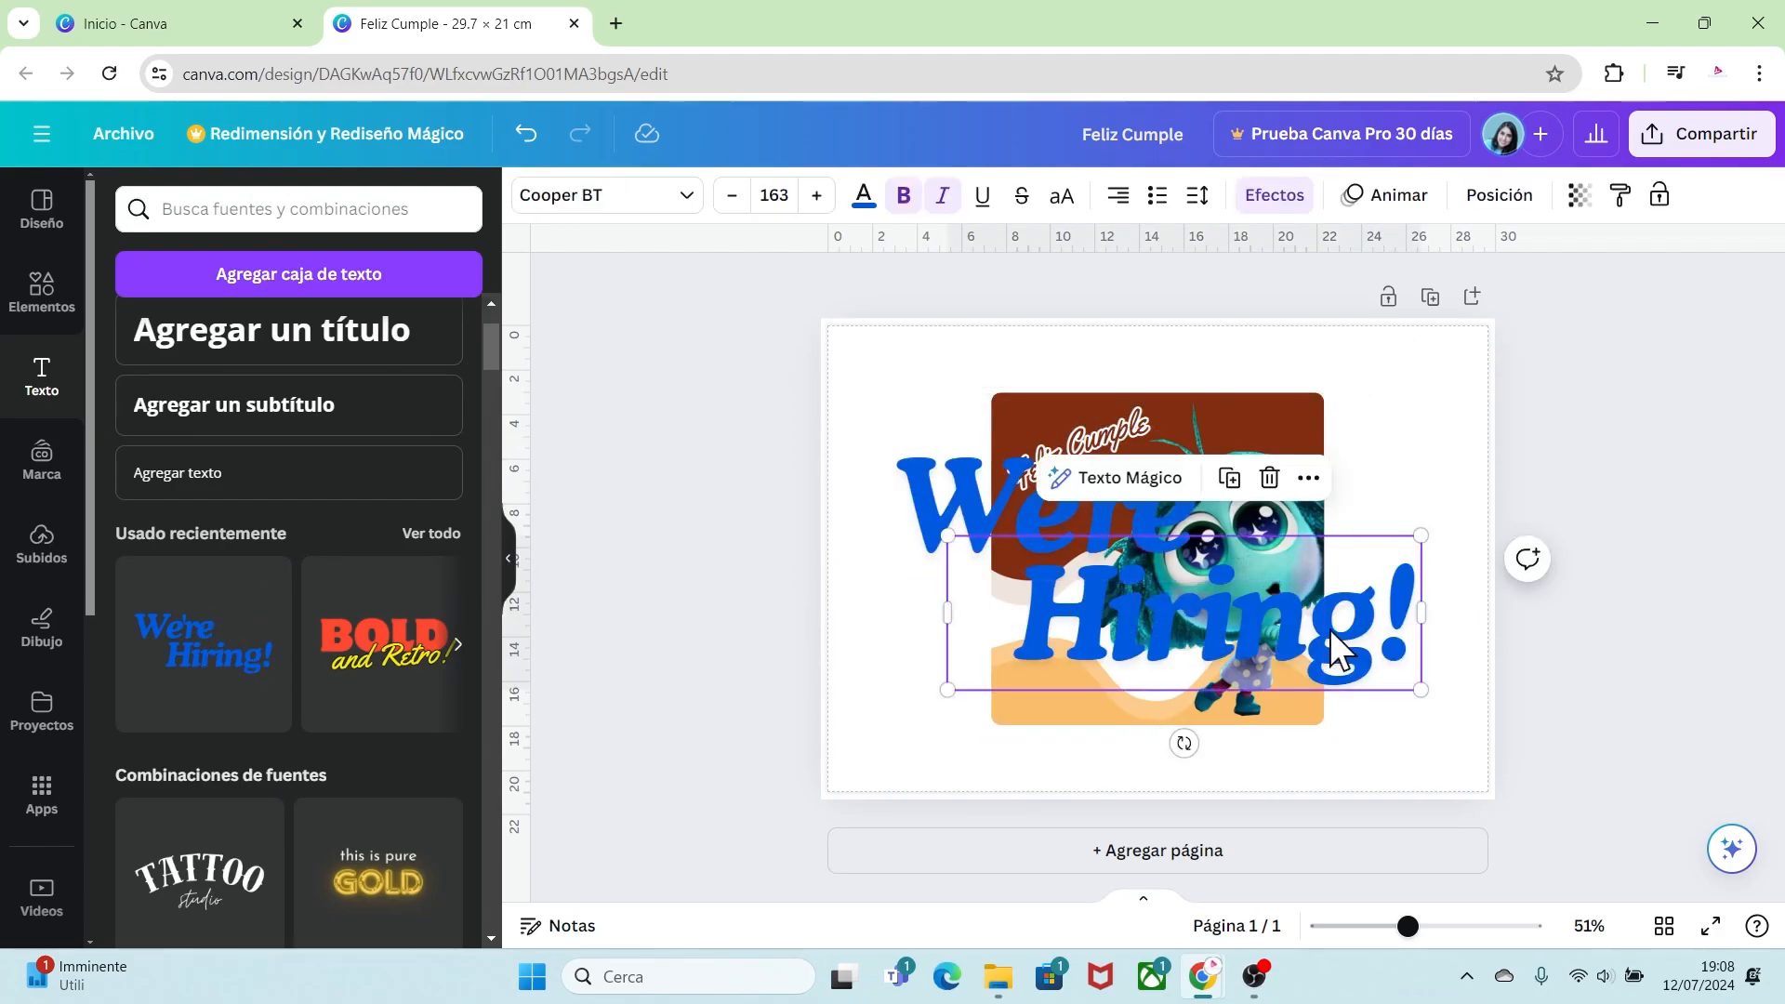
click(1271, 479)
Step: Move the remaining text lower and replace it with the birthday person's name
click(1097, 523)
drag(1099, 524, 1079, 646)
key(Delete)
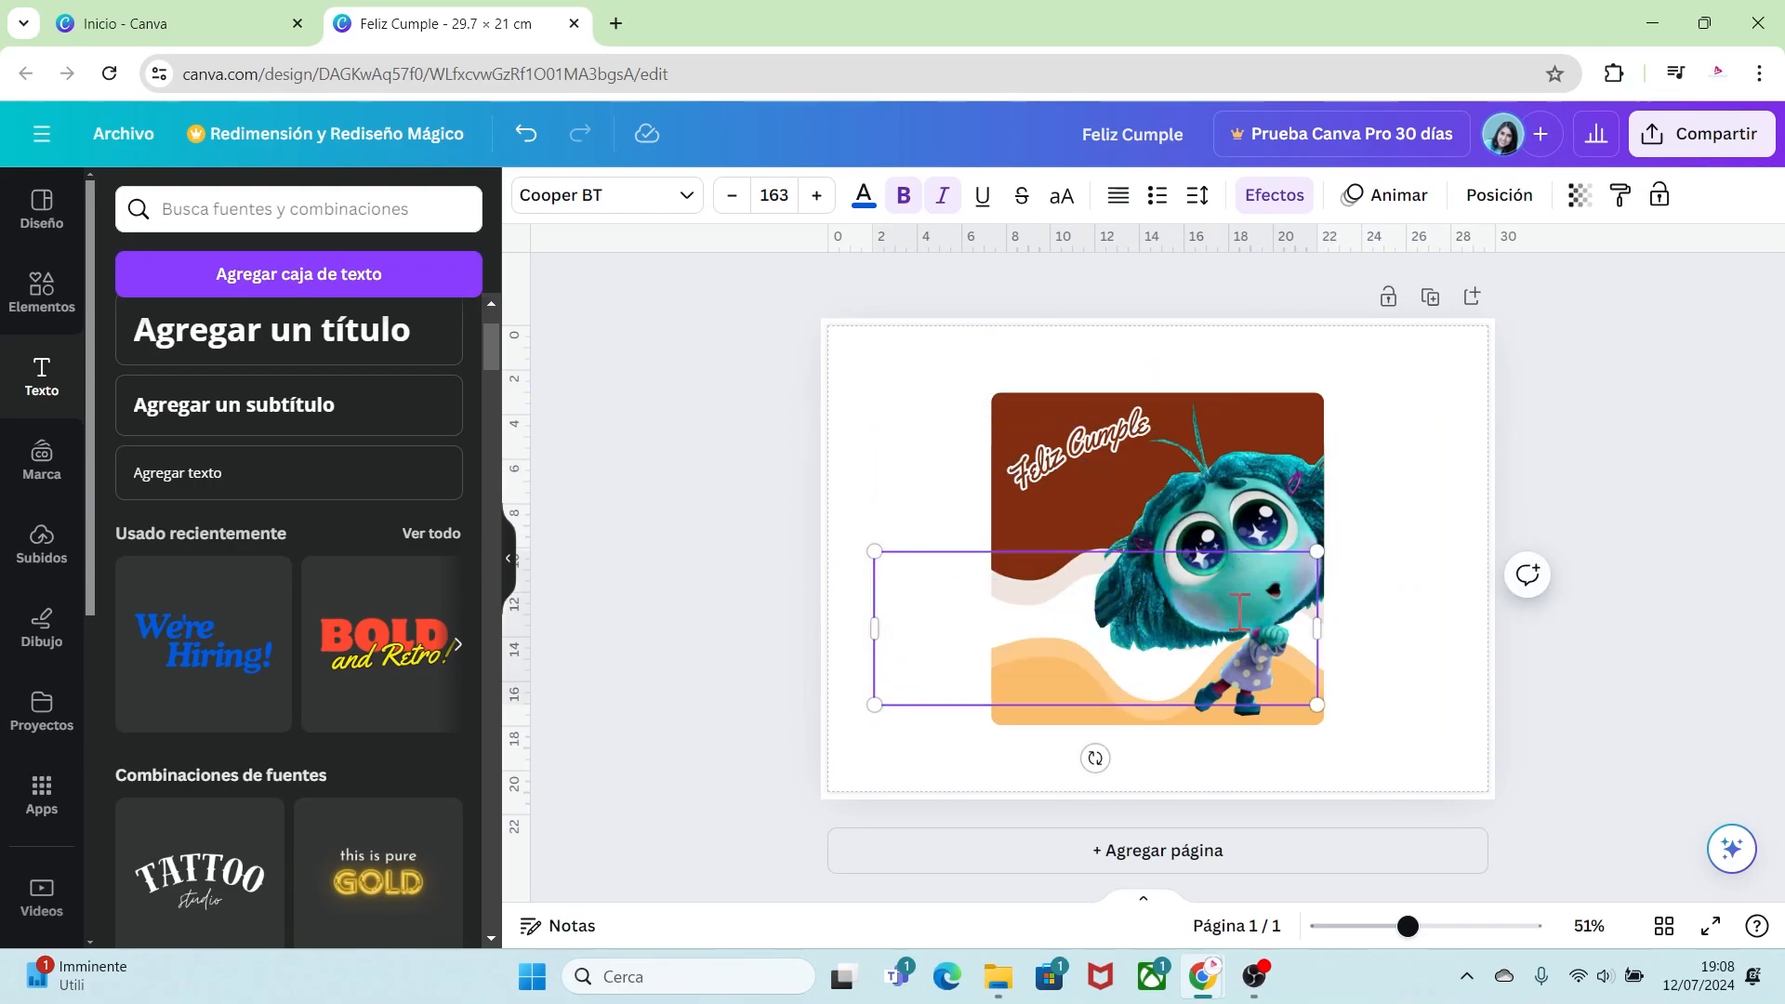
text(Maura)
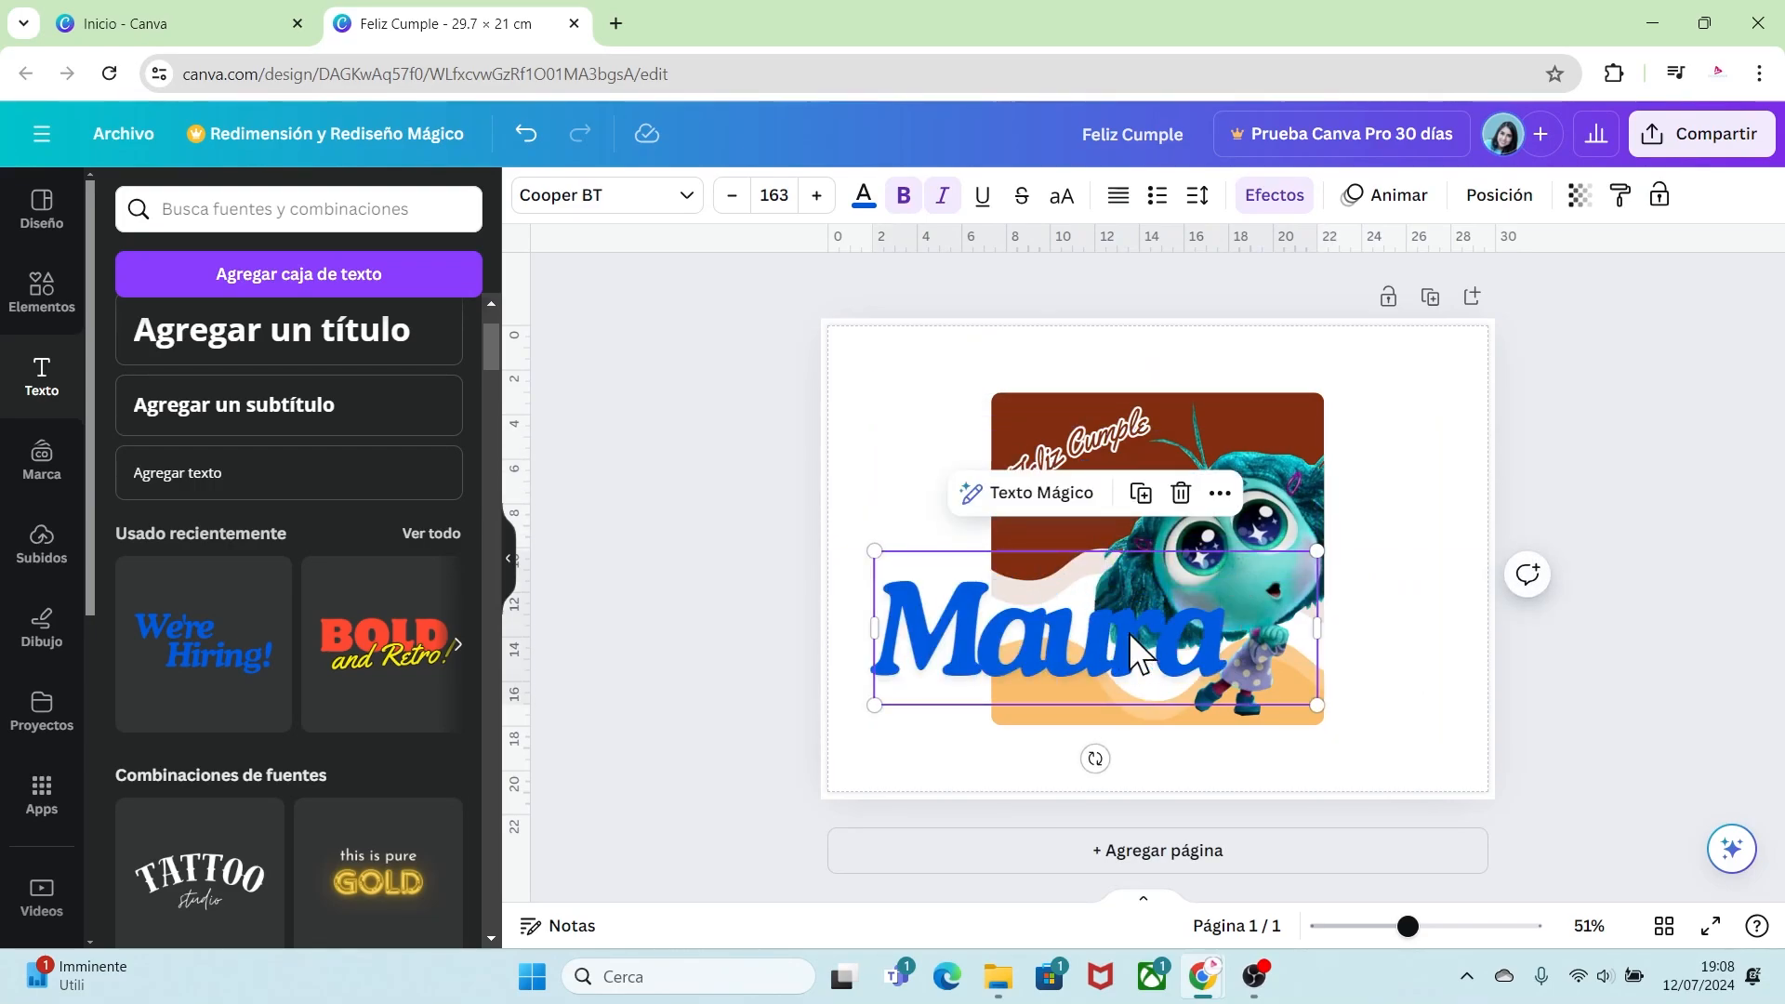
Step: Apply a Contorno outline effect to the name with thickness 200
click(1274, 197)
click(409, 594)
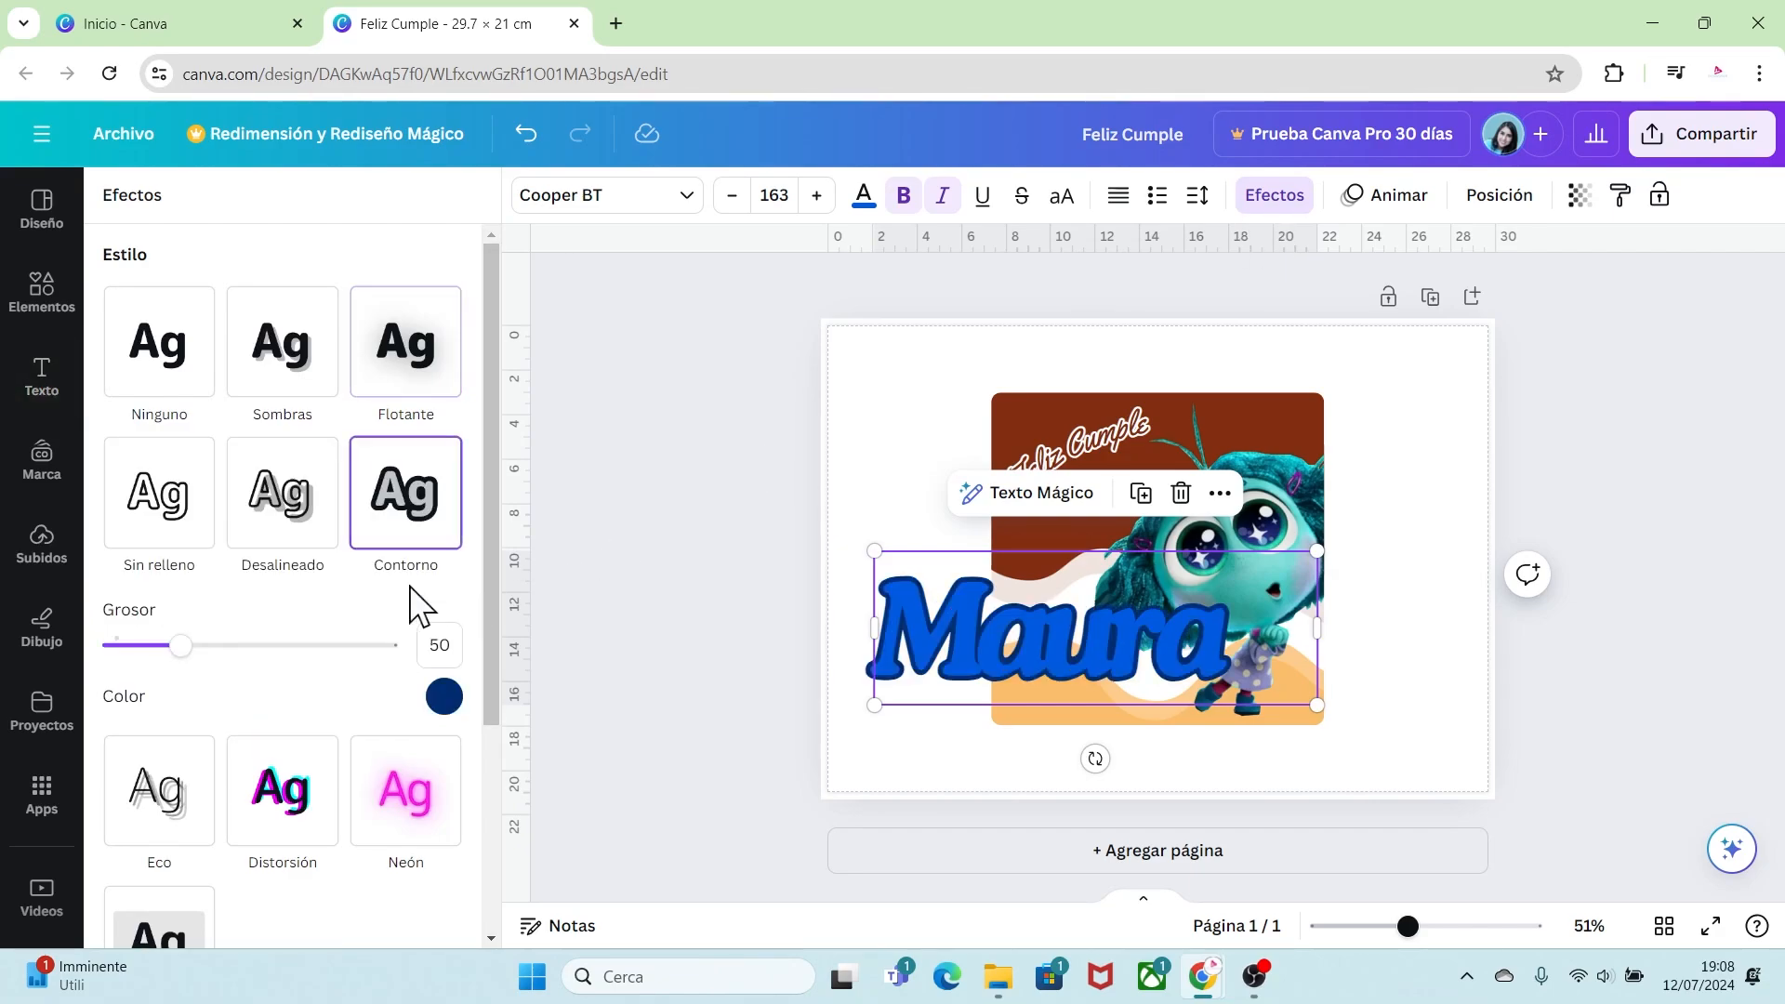
drag(185, 657, 395, 656)
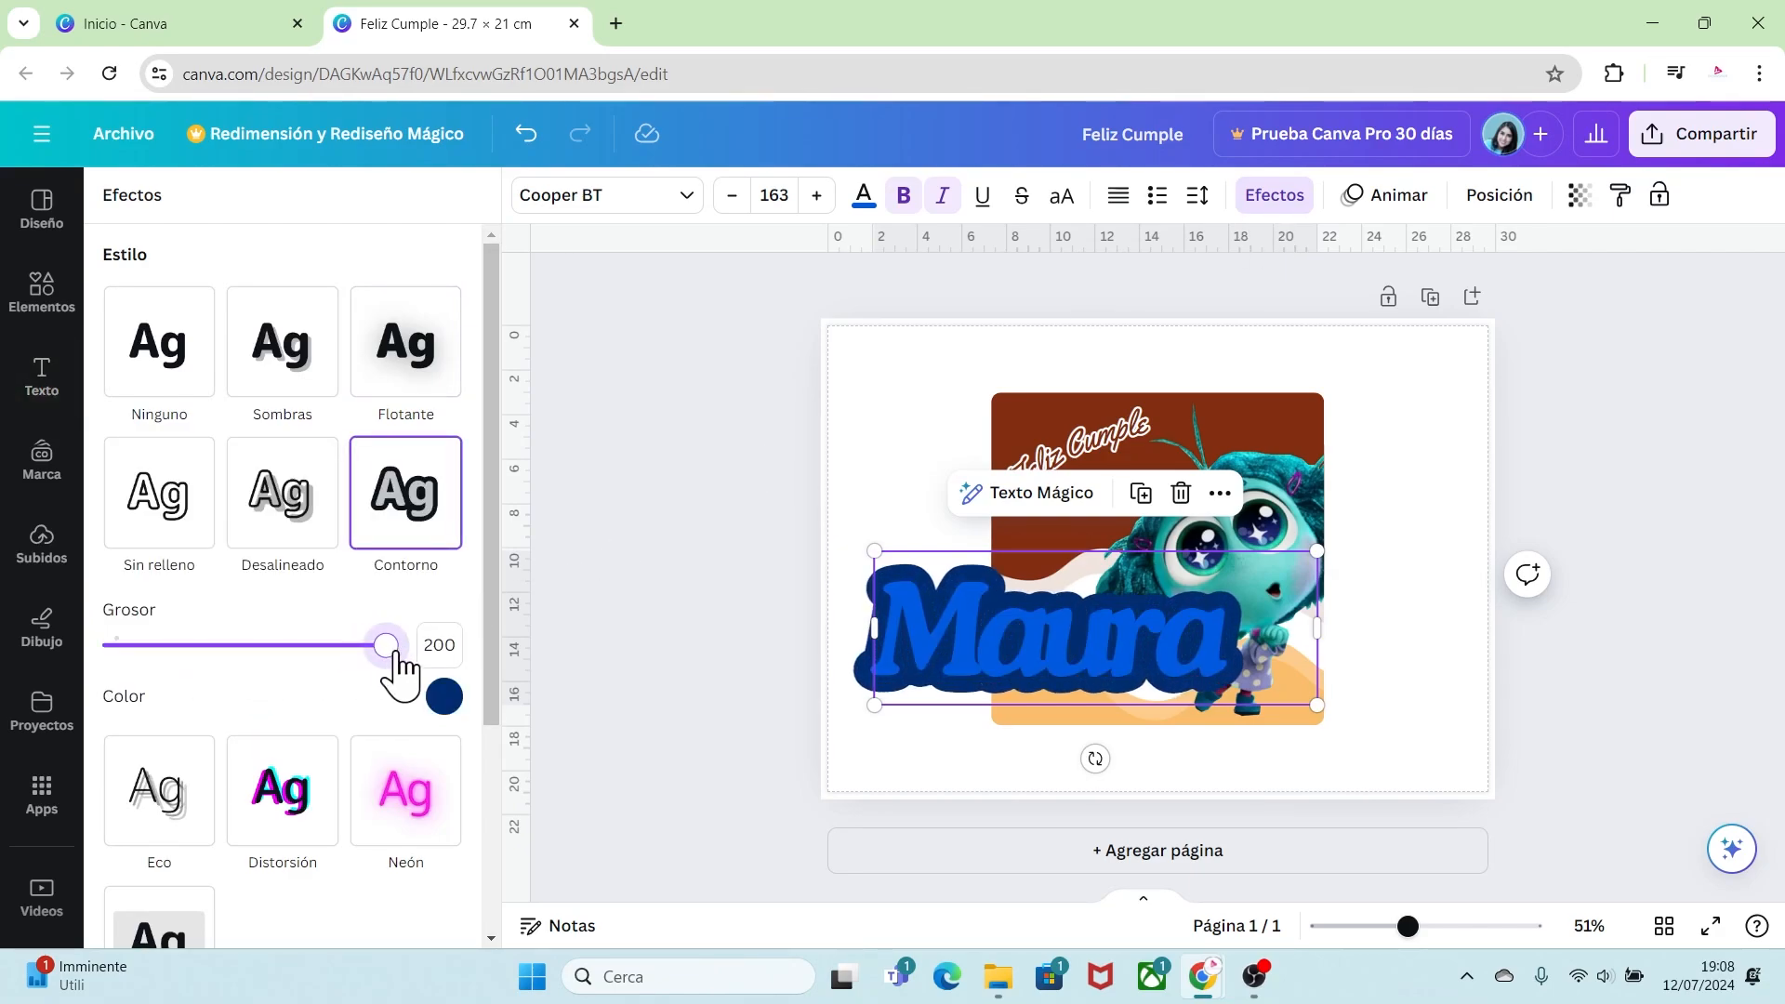
Step: Set the name's outline colour to a custom red-orange
click(443, 699)
click(120, 426)
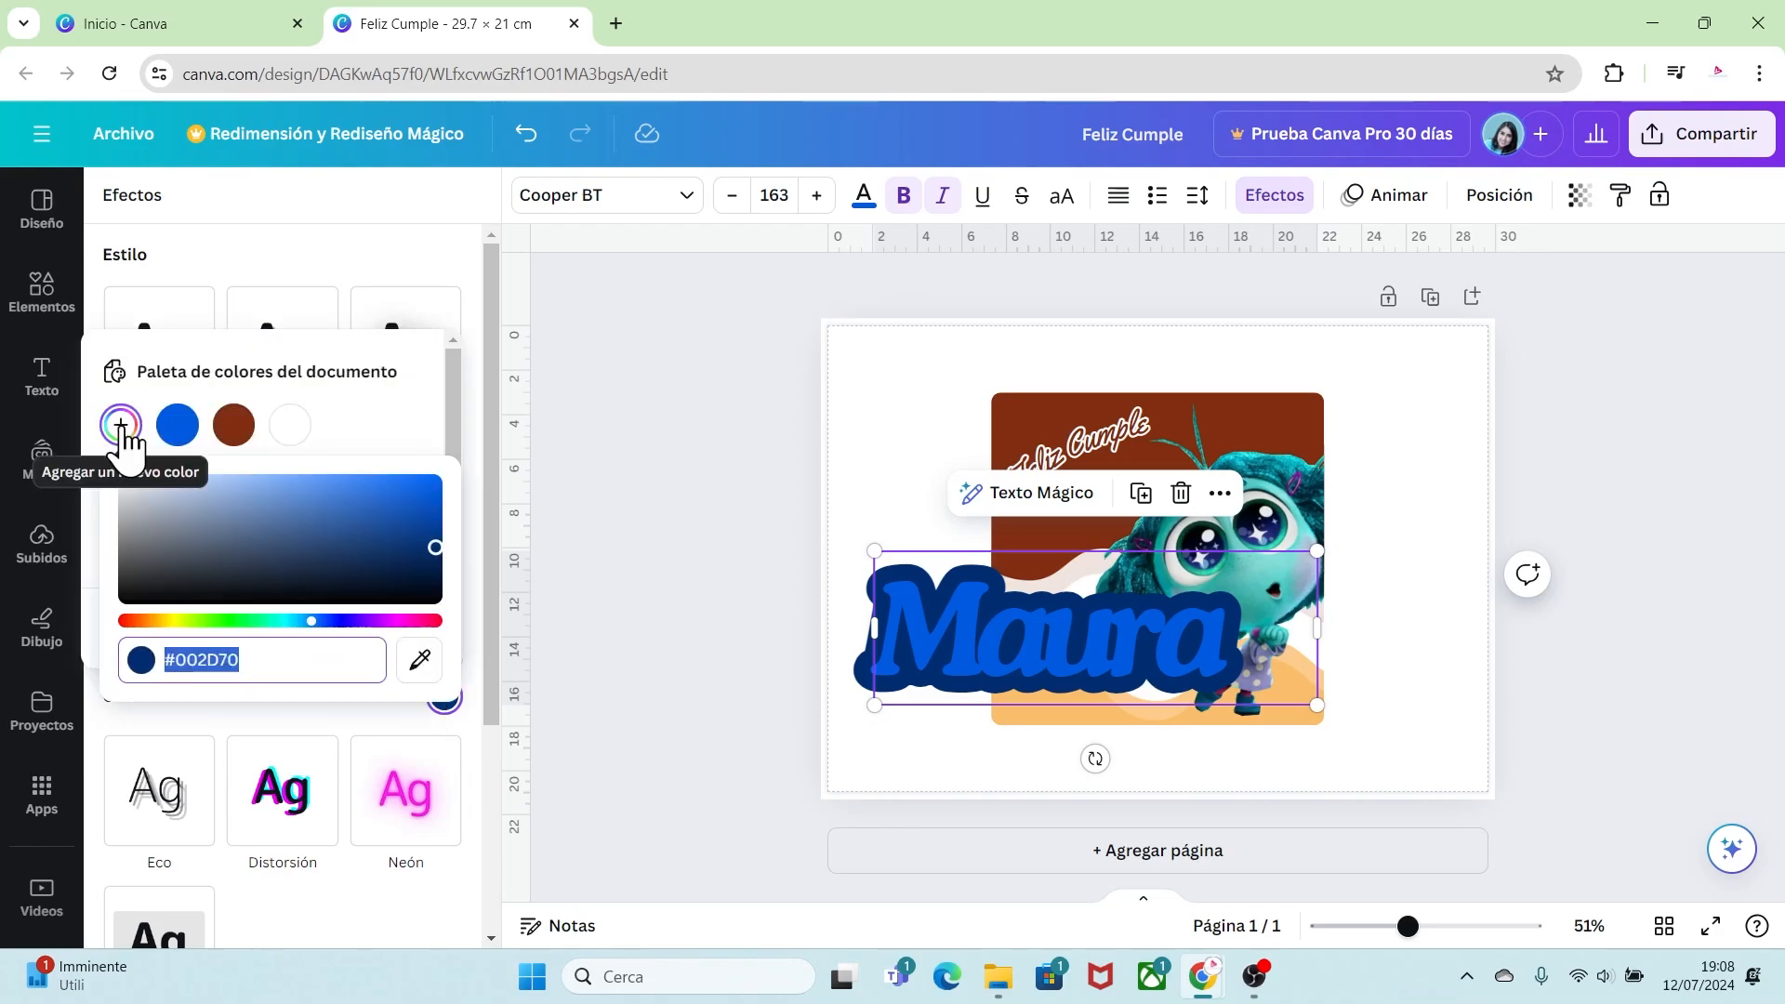
drag(312, 620, 133, 617)
drag(435, 547, 393, 493)
click(370, 714)
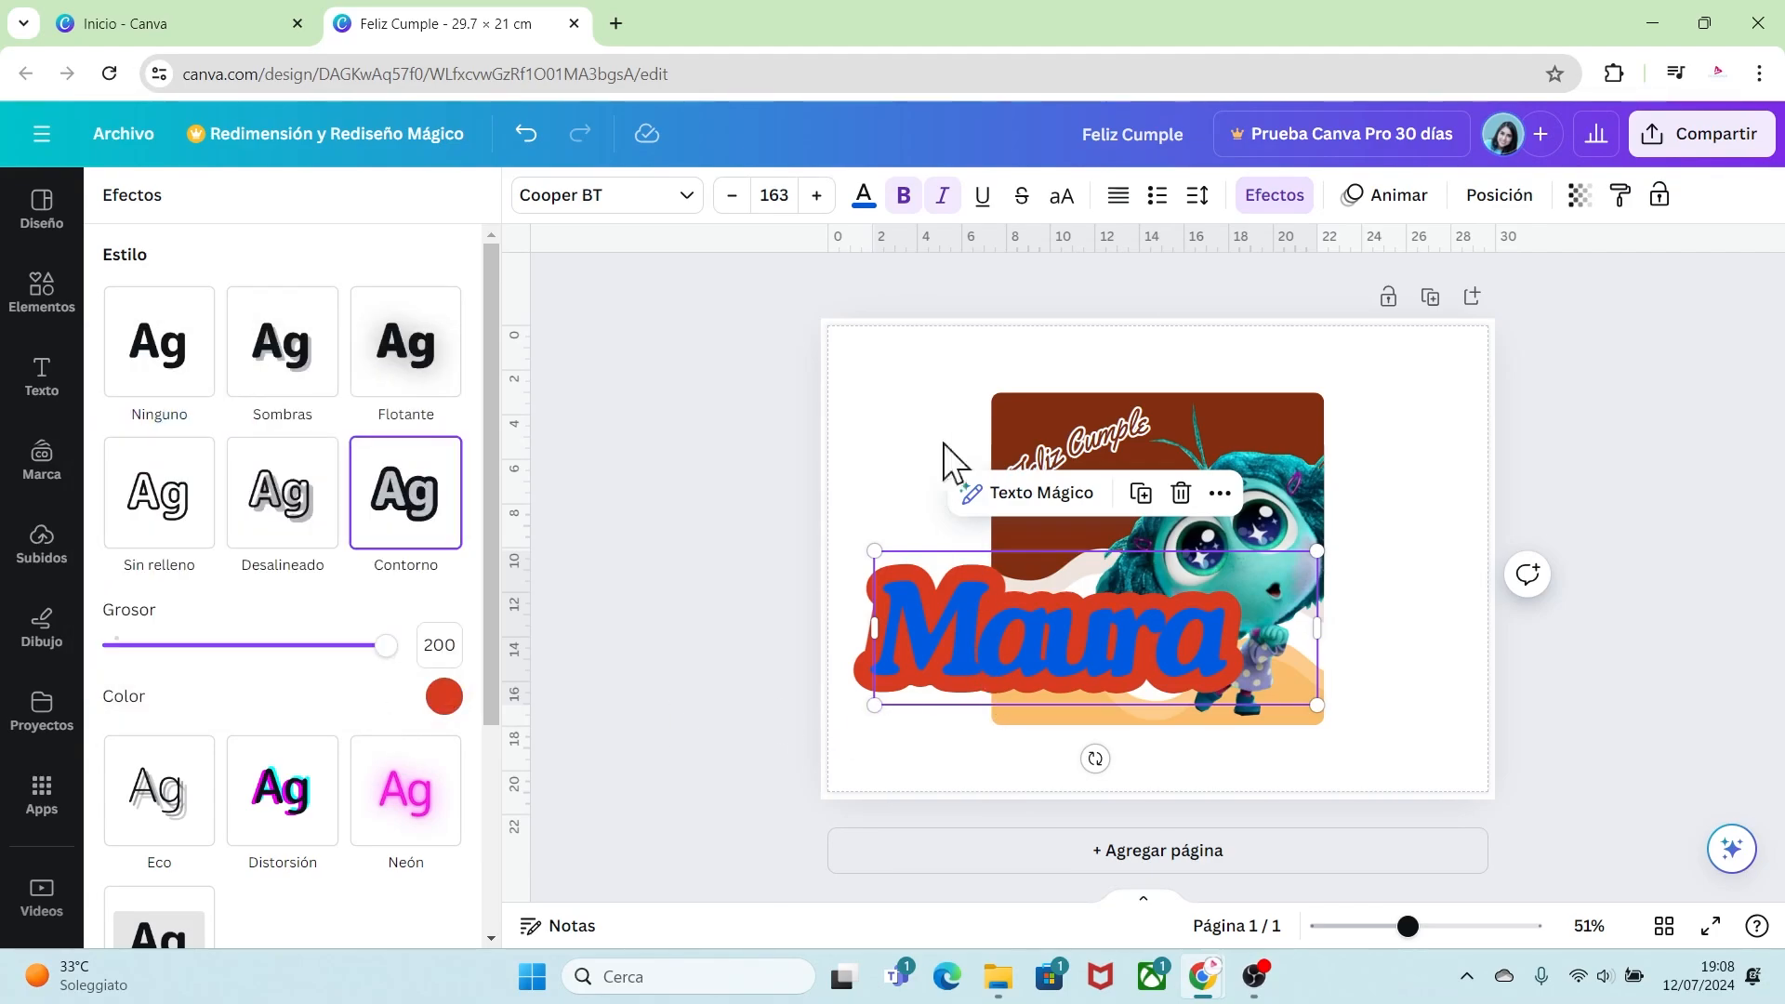
Step: Set the name's text colour to yellow #DDCF0F
click(871, 207)
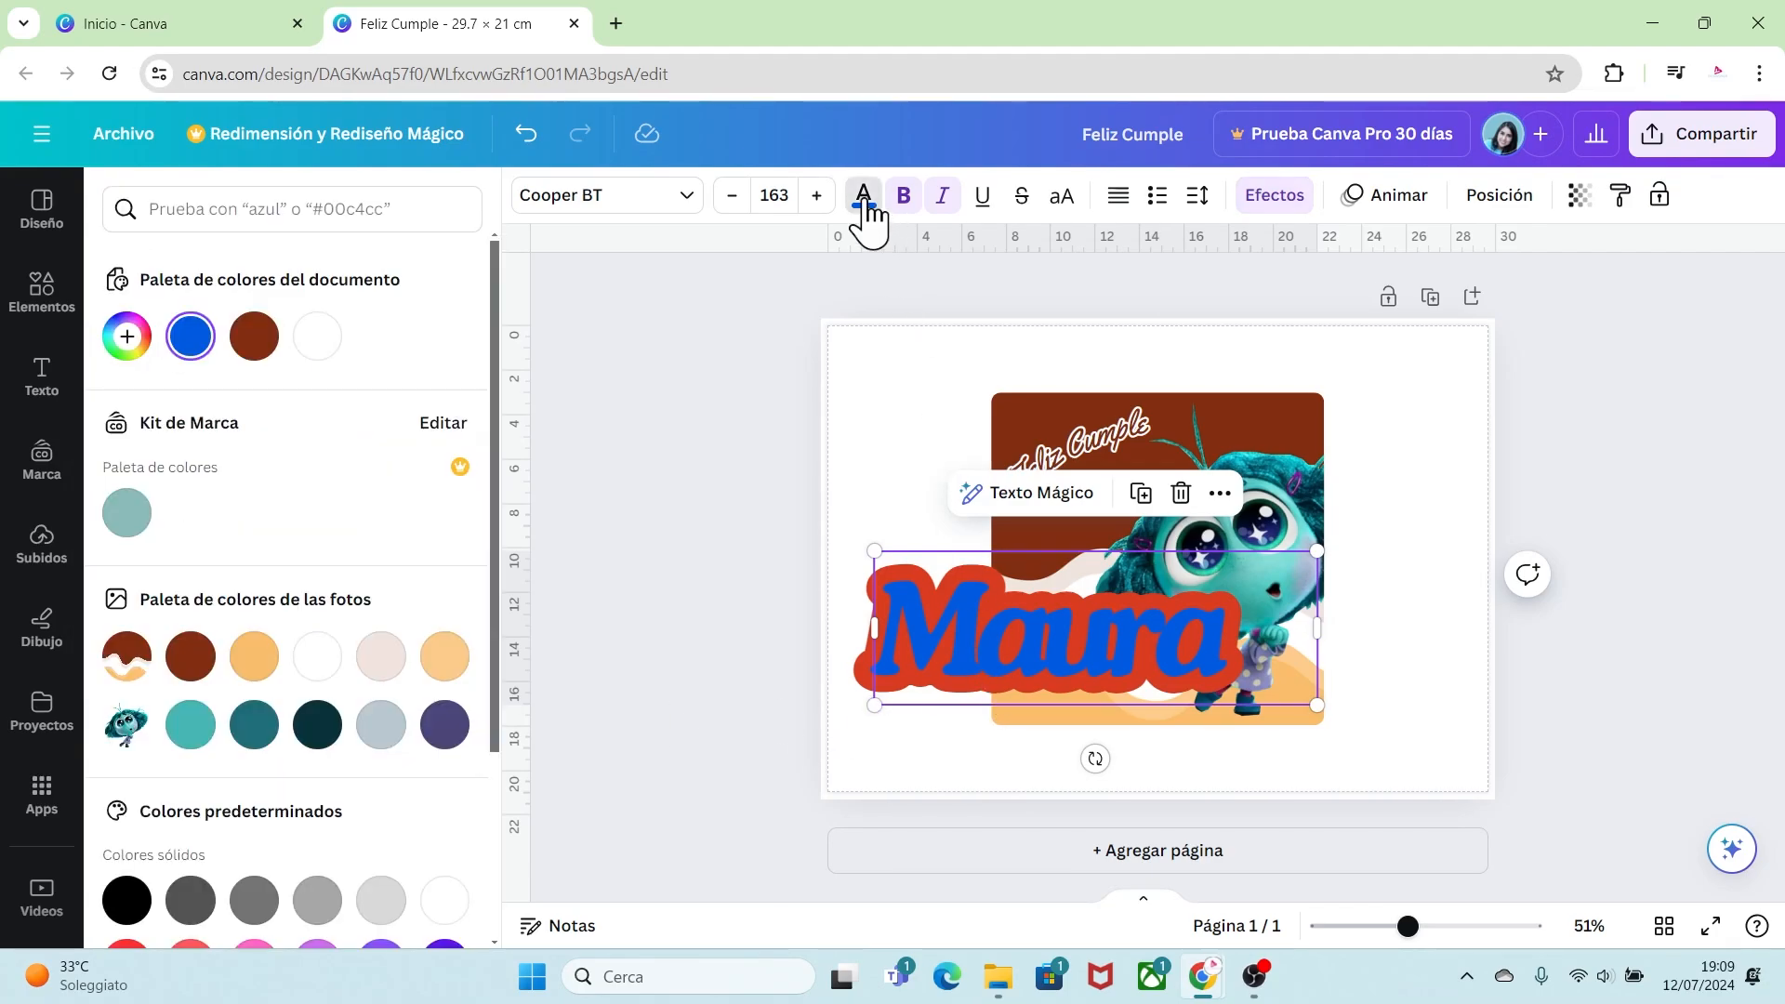
click(126, 339)
click(173, 537)
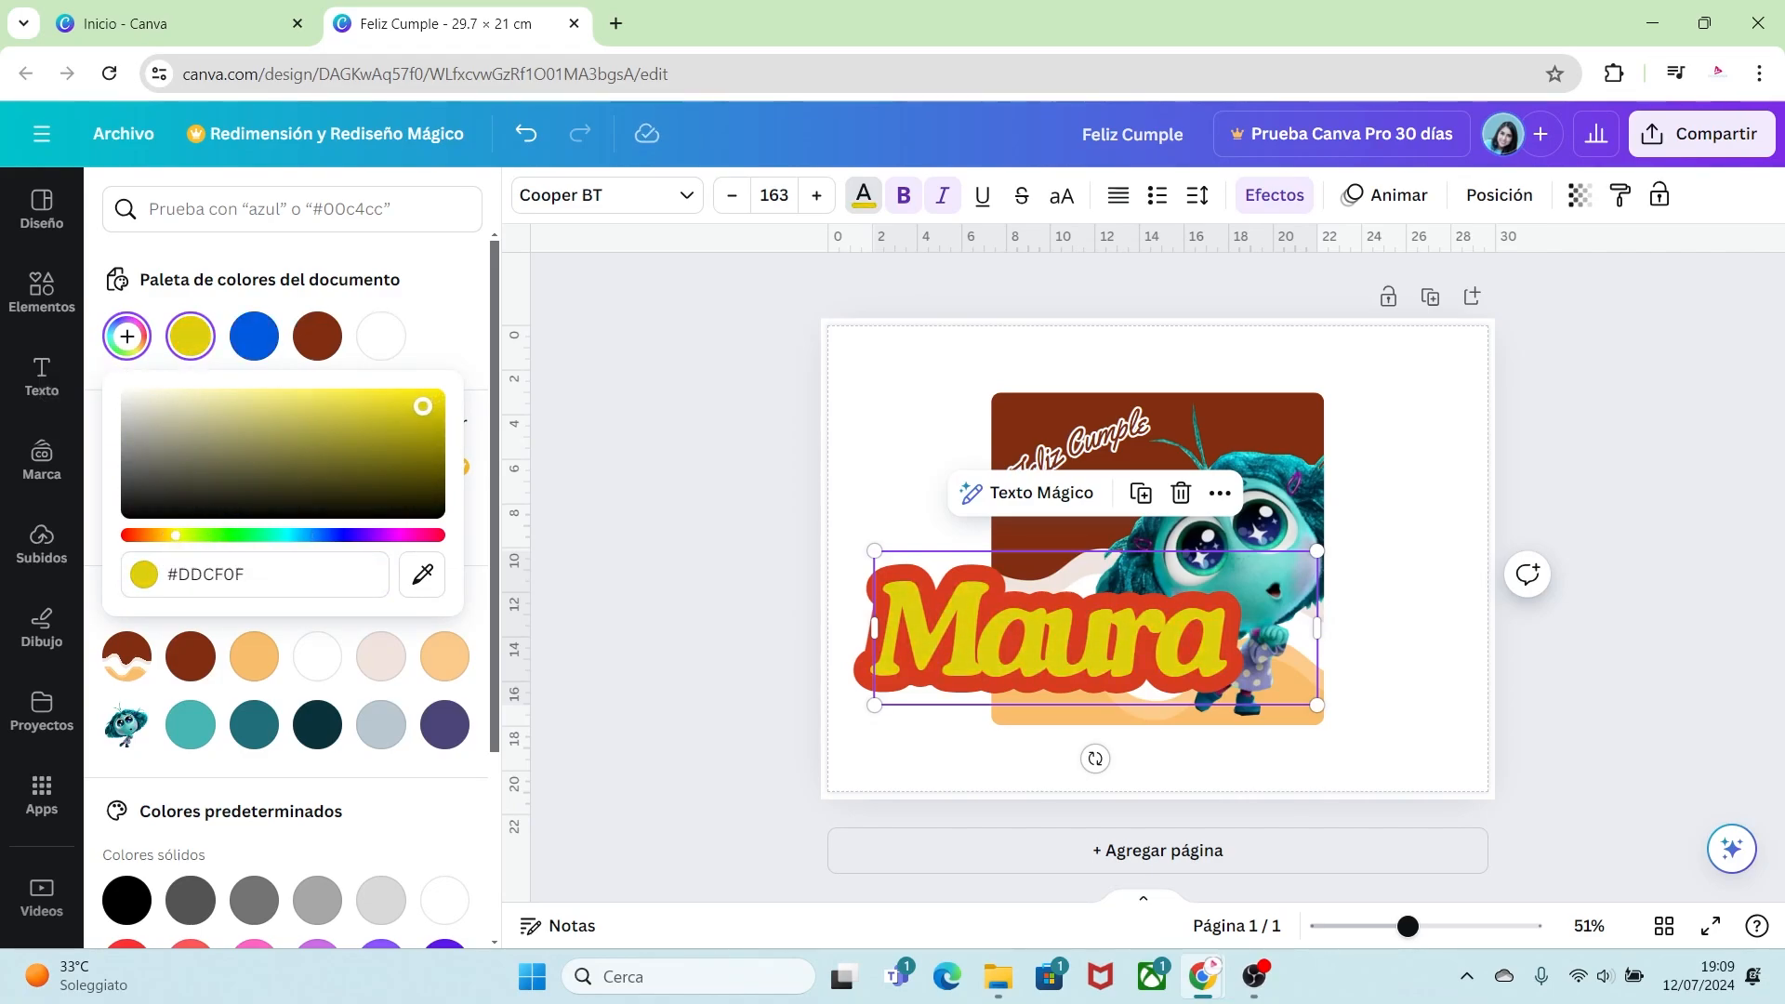
Step: Shrink the name text to size 81.4 and move it up below the title
drag(1316, 705, 1095, 628)
drag(992, 605, 1102, 518)
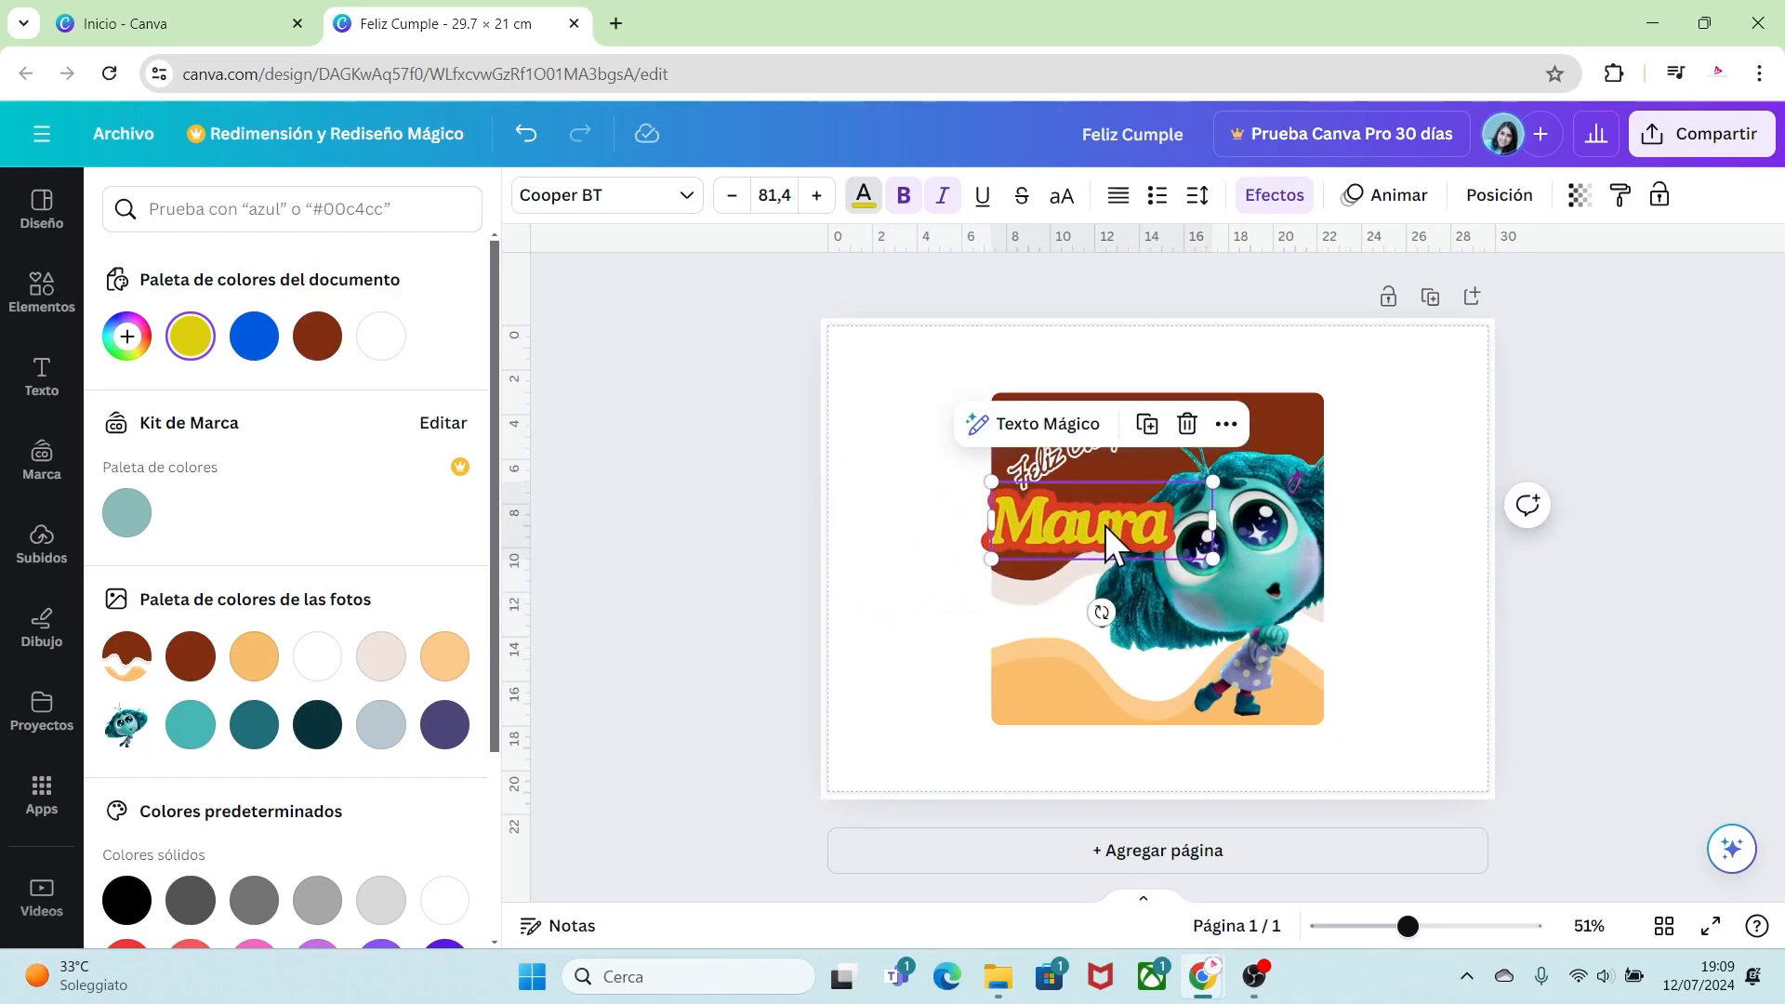
Step: Apply the Curvar shape to the name with a curve of 50
click(1275, 197)
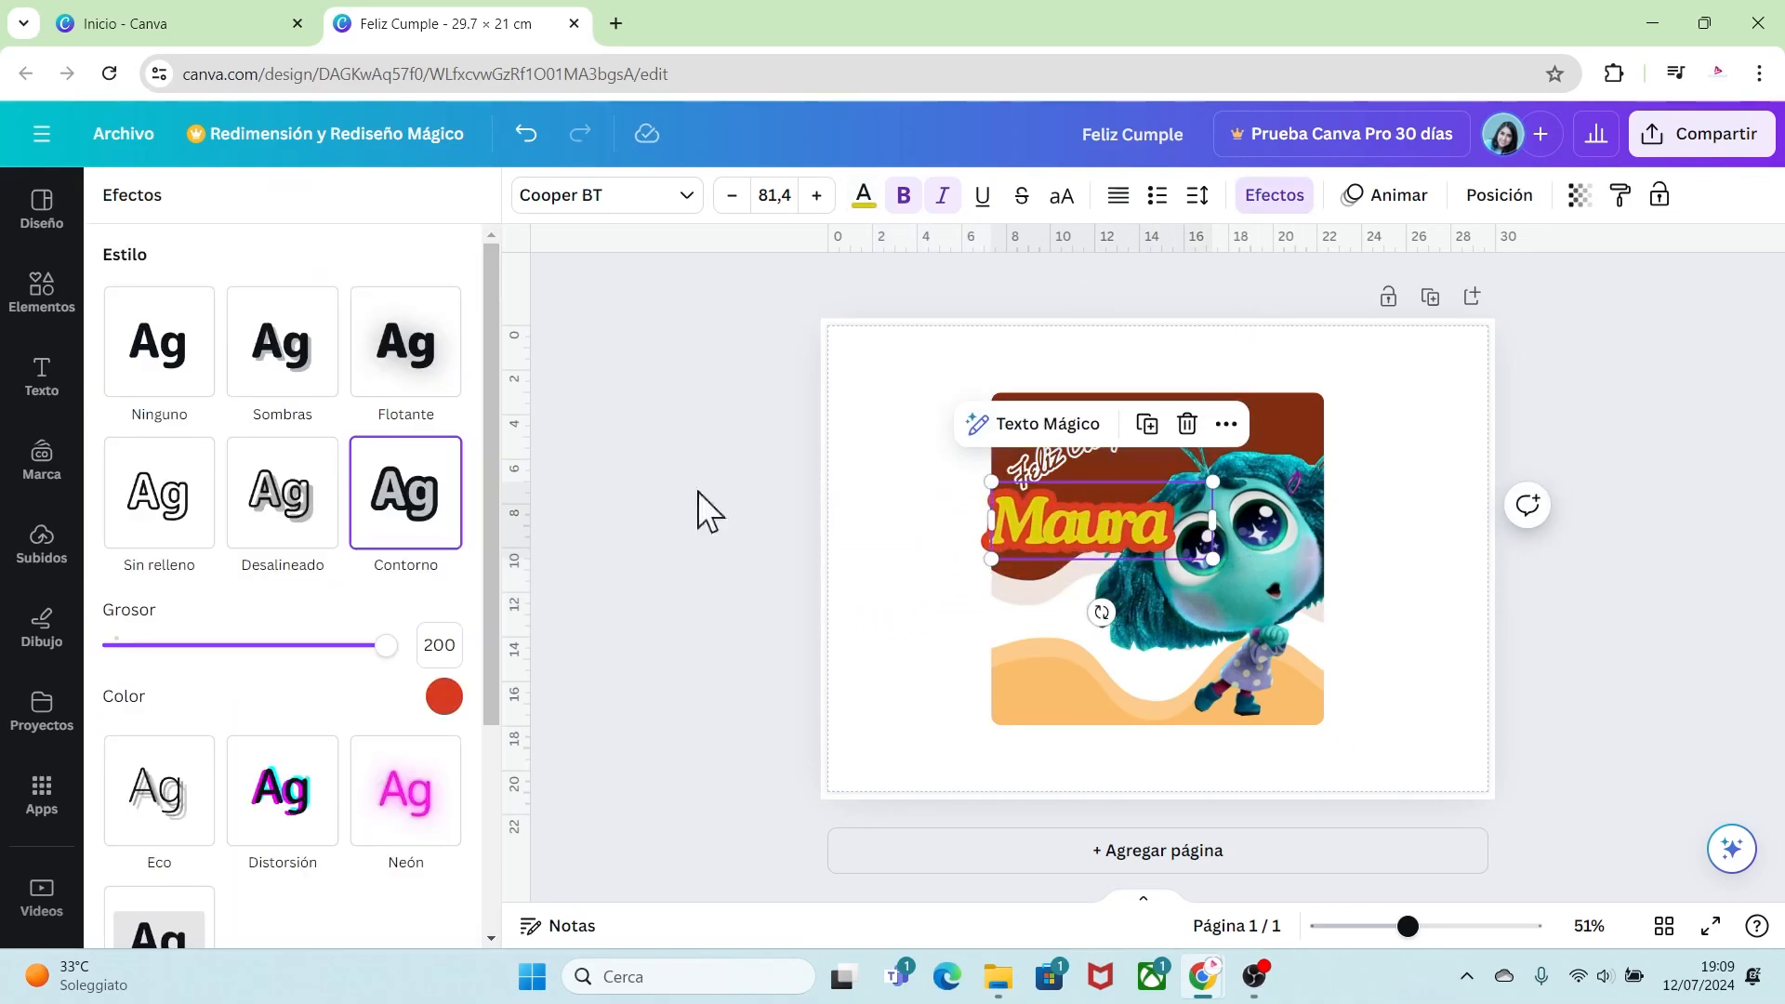
drag(494, 555, 498, 813)
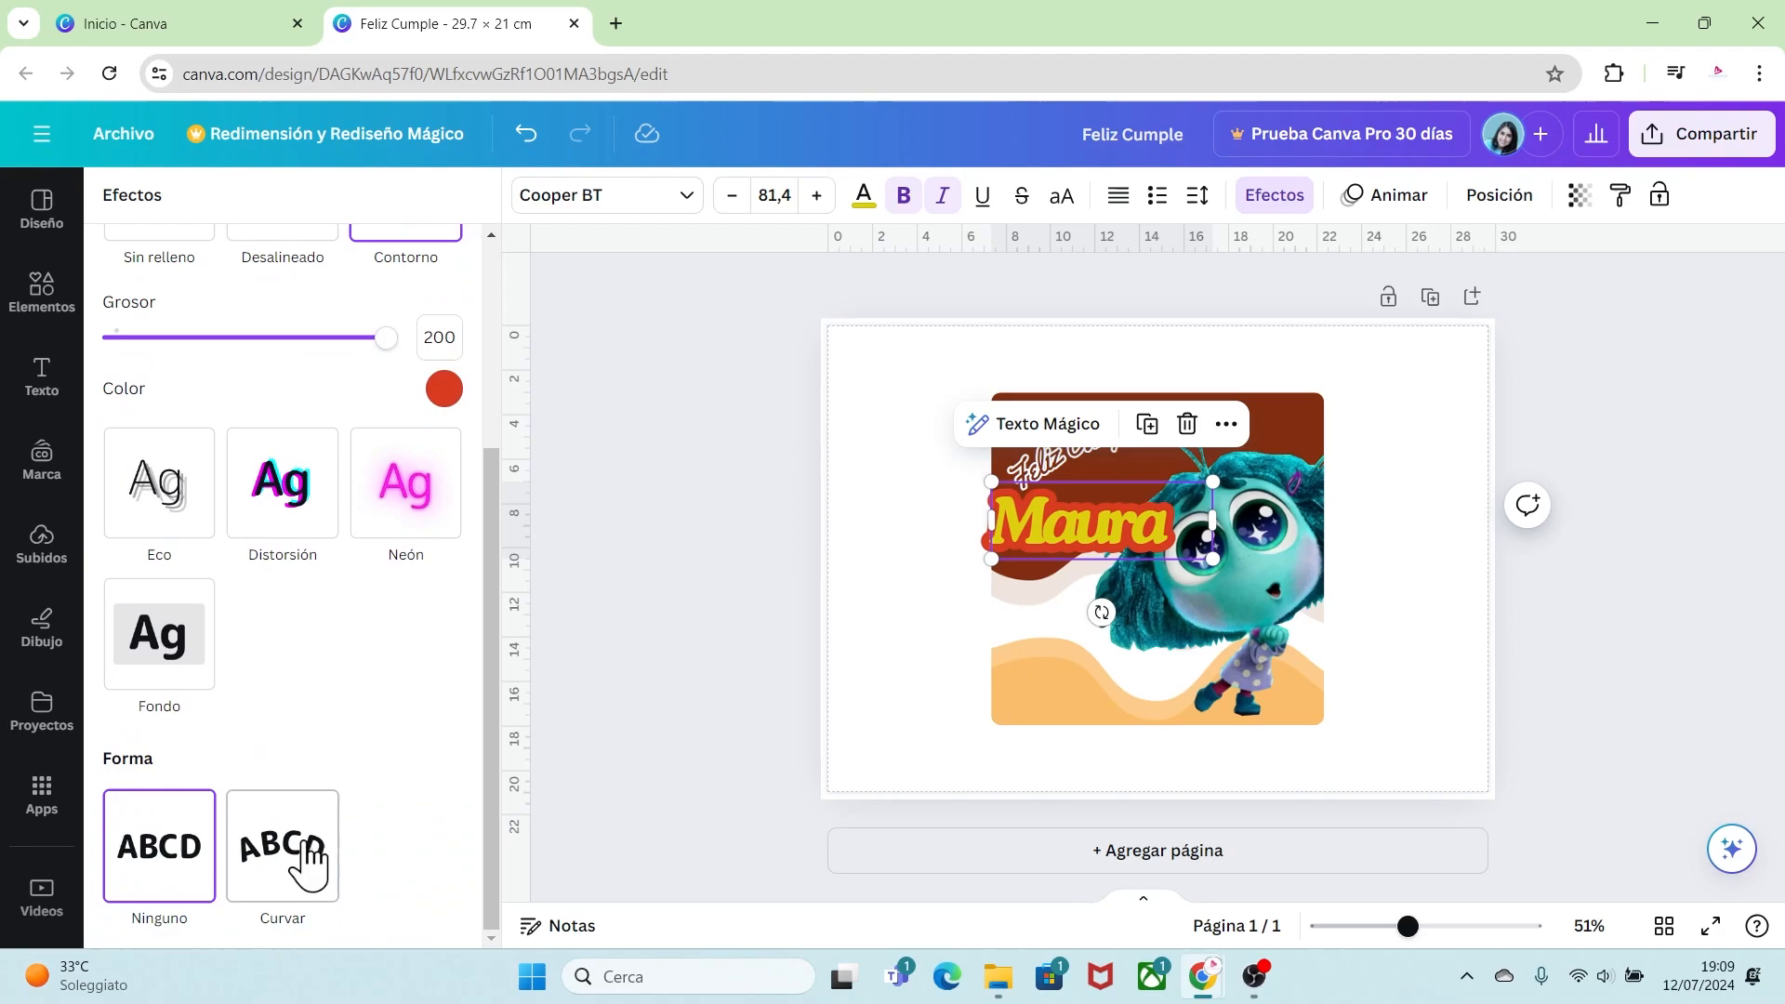
click(282, 845)
drag(489, 751, 493, 817)
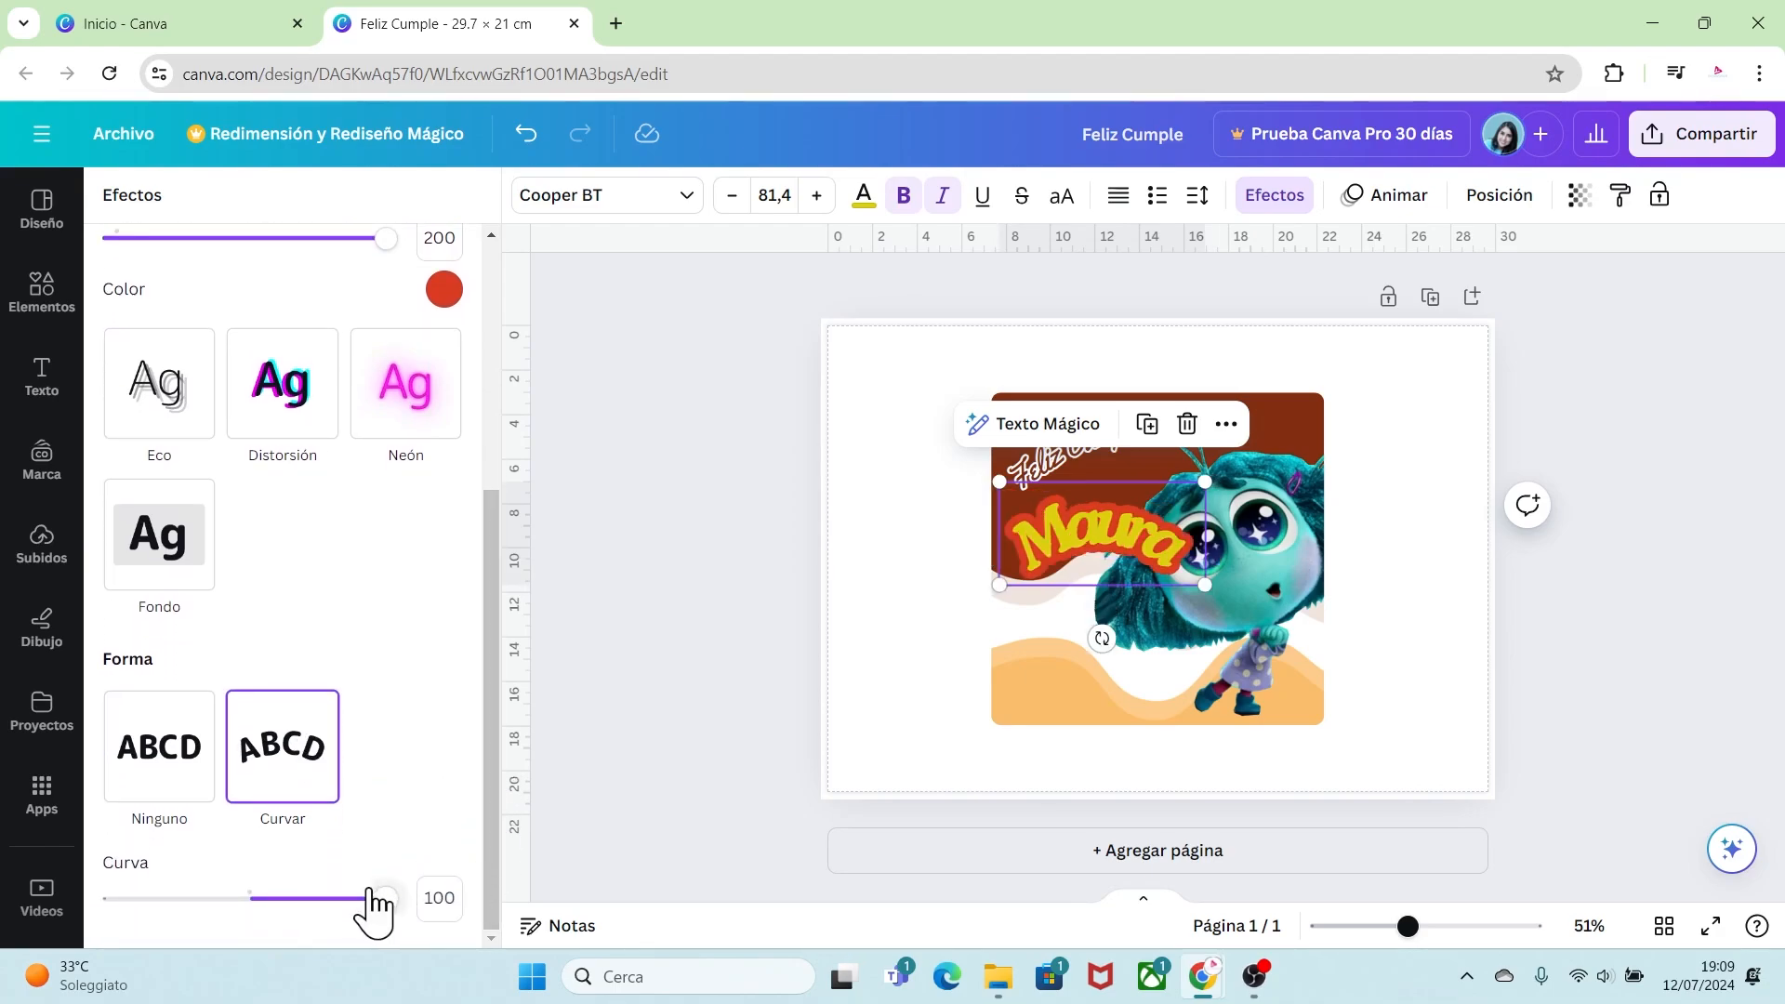
drag(385, 898, 318, 898)
Step: Rotate the curved name and move it up against the title
drag(1102, 625, 1155, 609)
drag(1101, 530, 1093, 487)
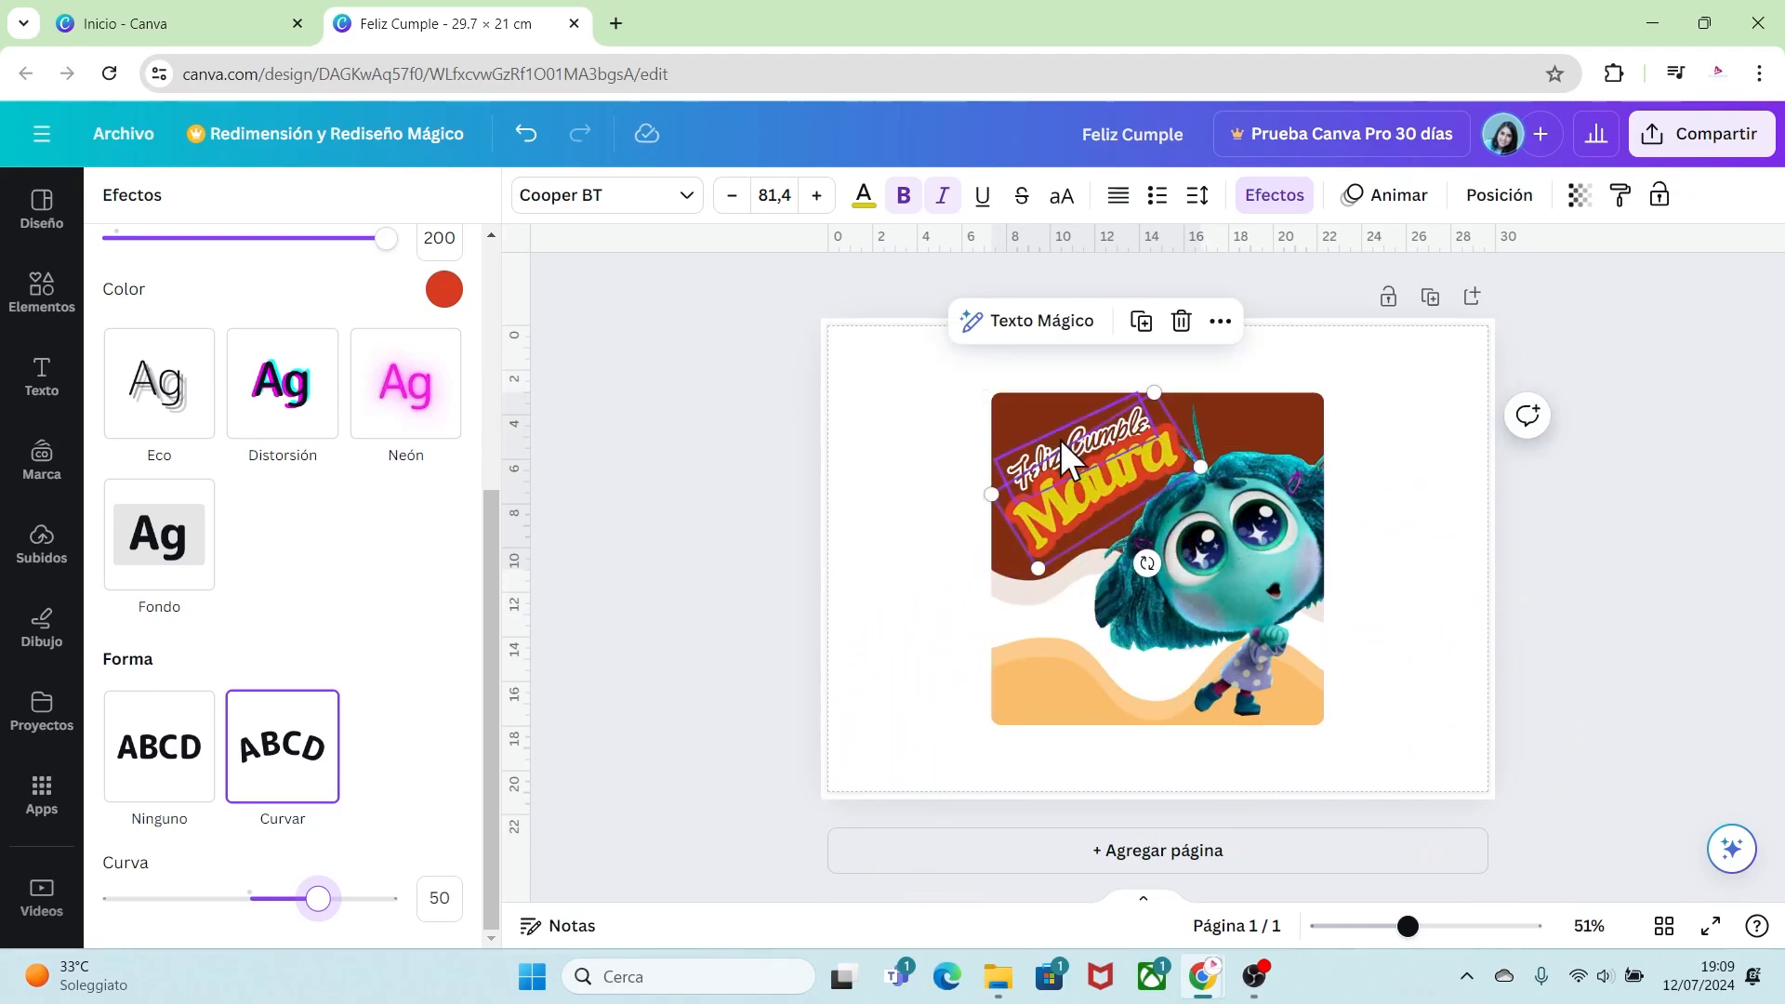
Step: Bring the "Feliz Cumple" title forward so it sits above the name
click(1054, 434)
right_click(1054, 433)
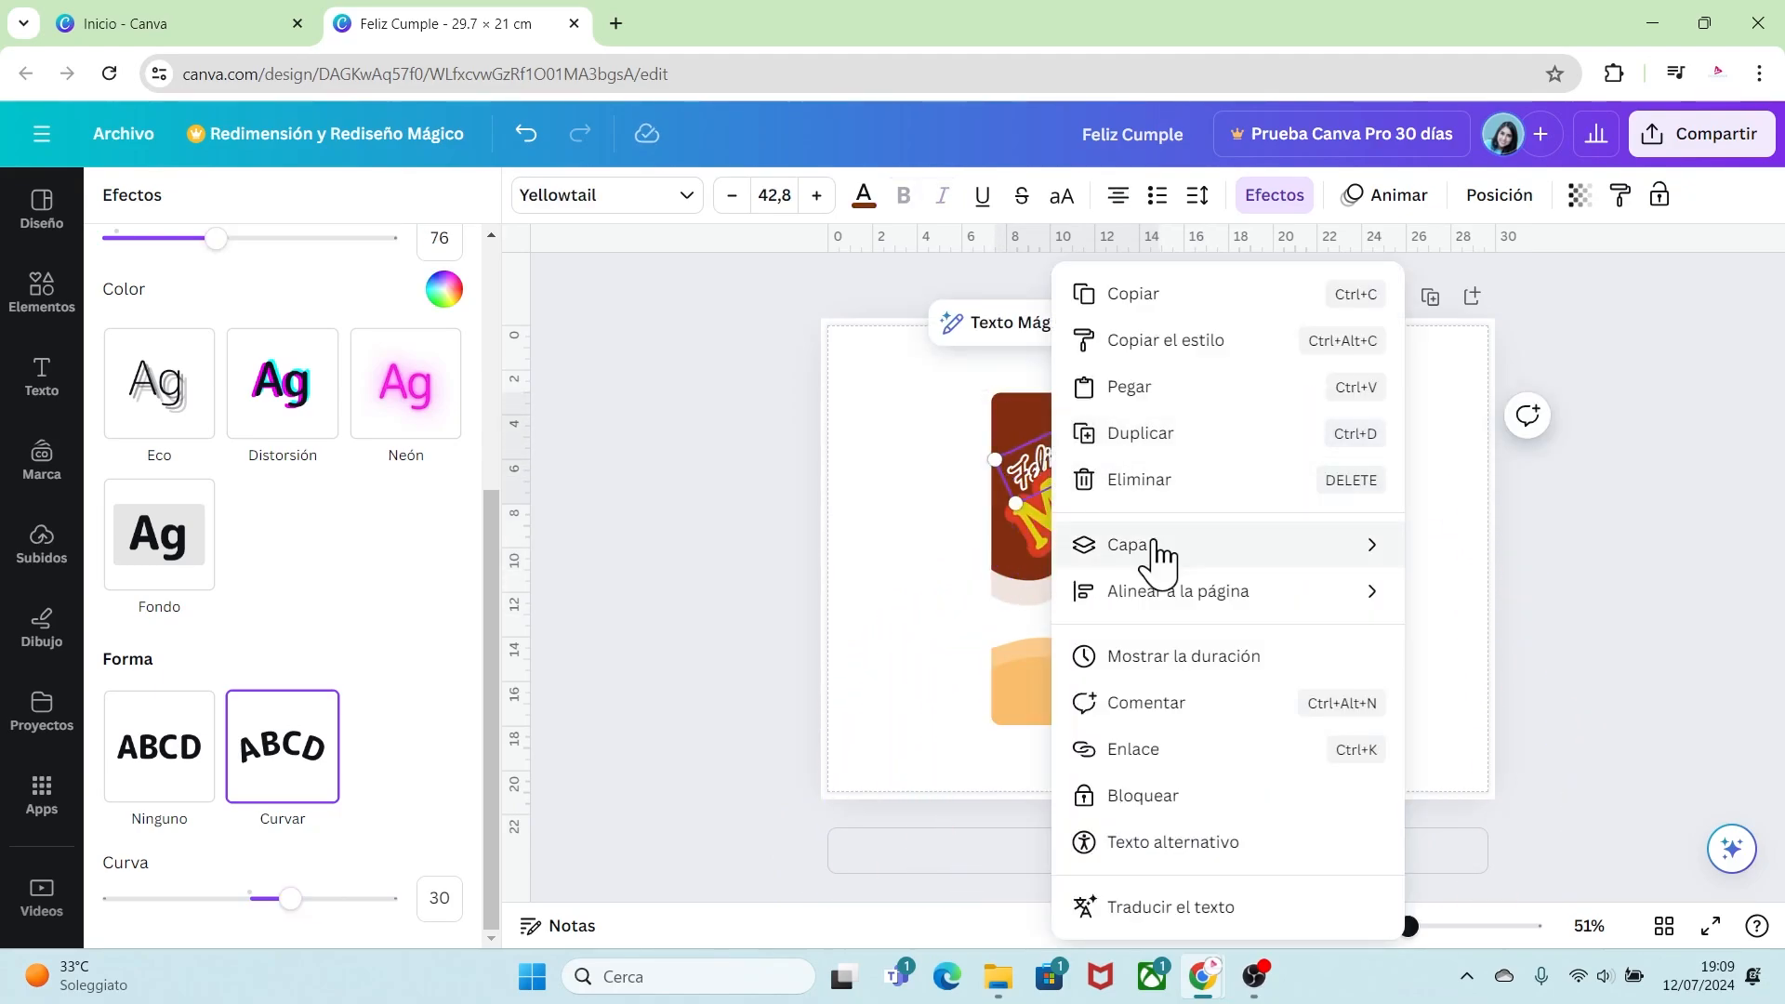
mouse_move(1155, 550)
click(1497, 547)
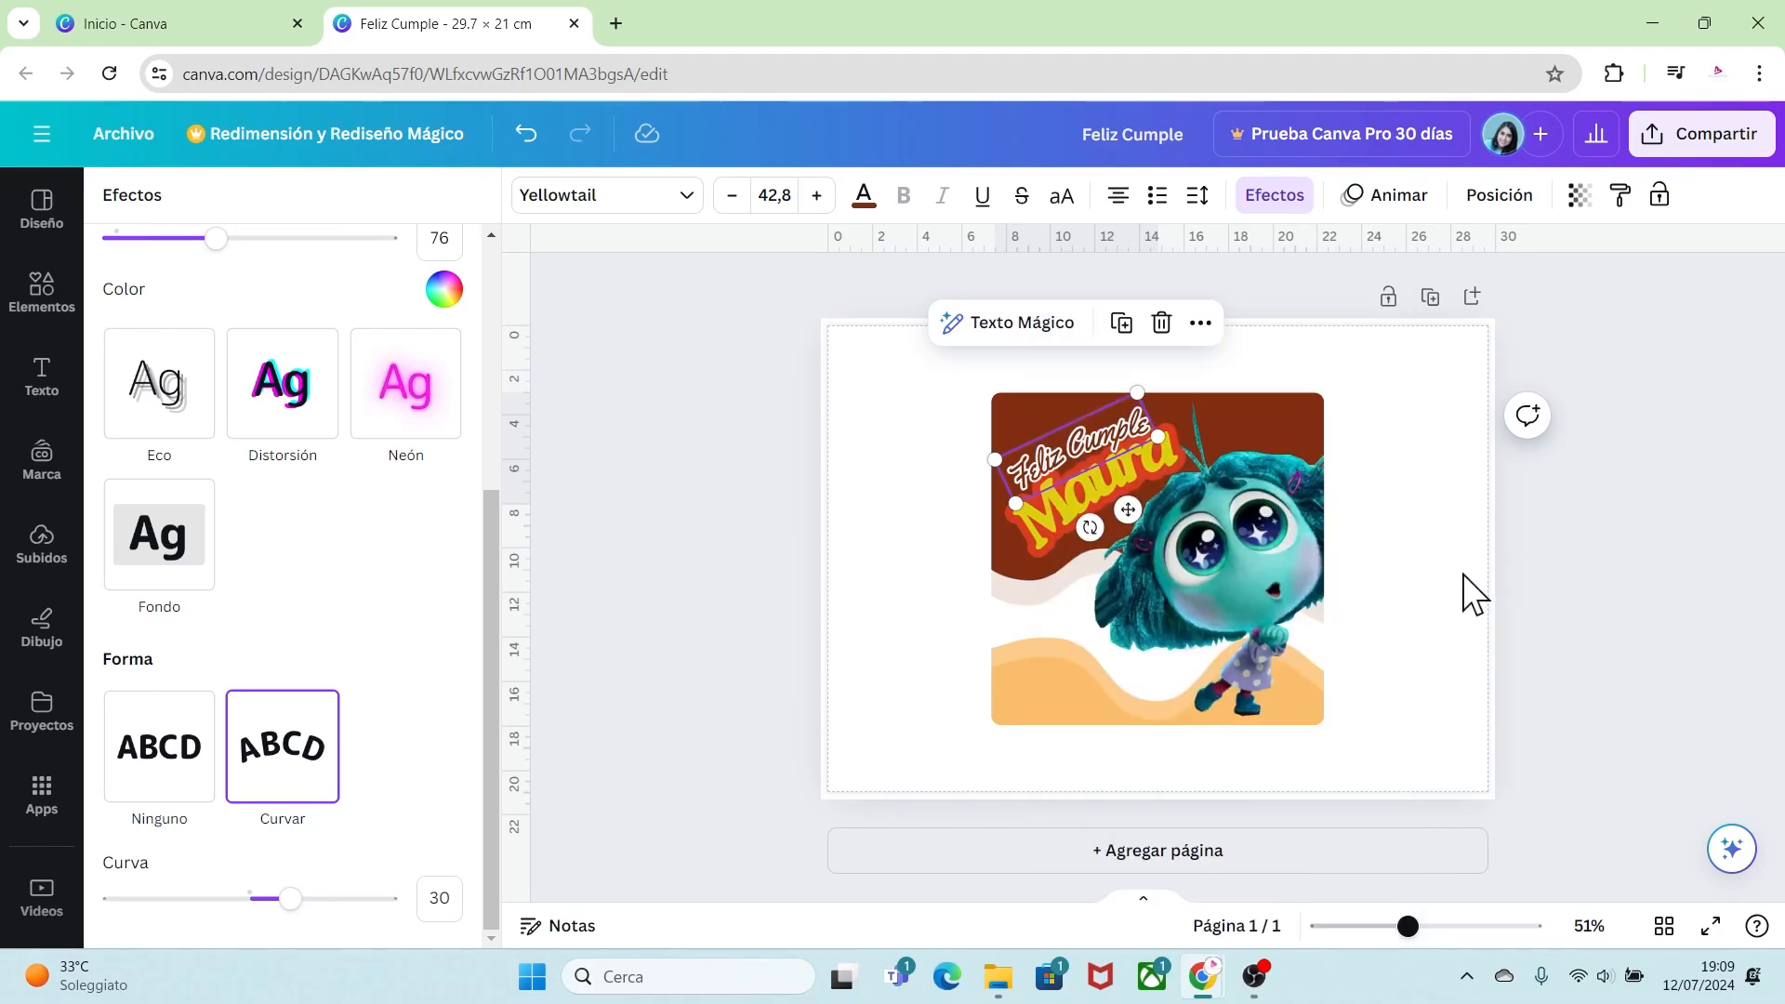
click(1464, 565)
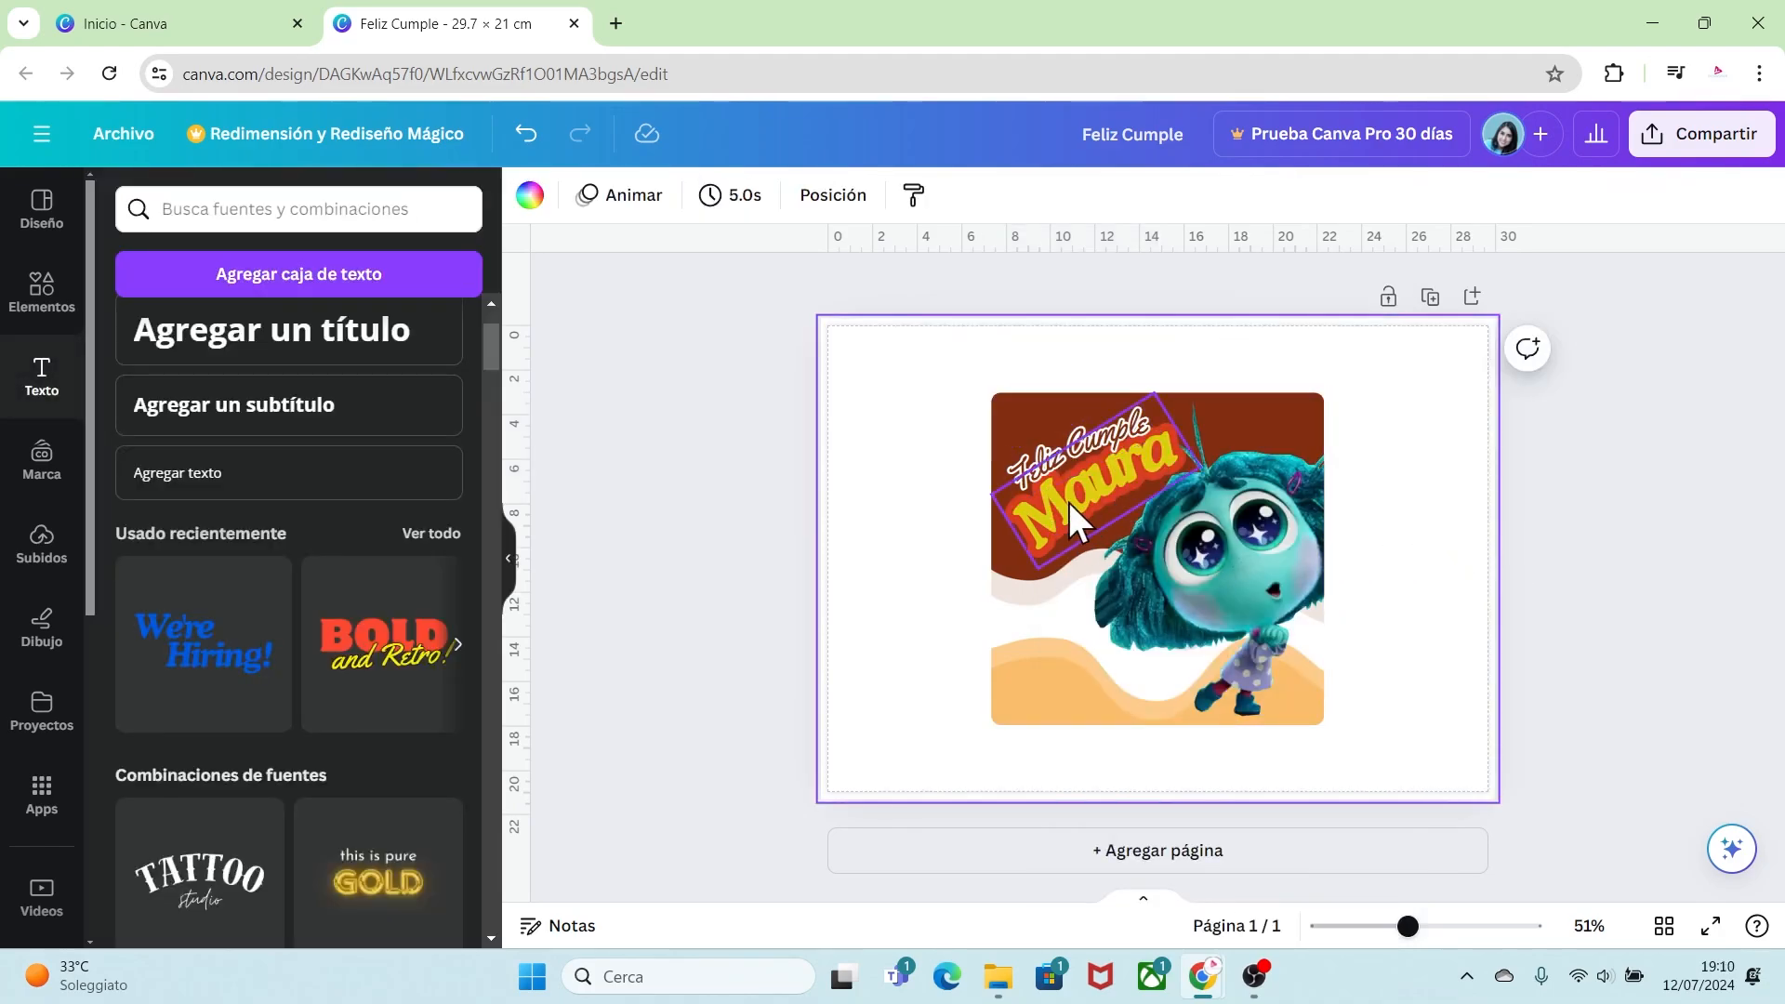
Step: Duplicate the name text
click(1068, 502)
key(ctrl+d)
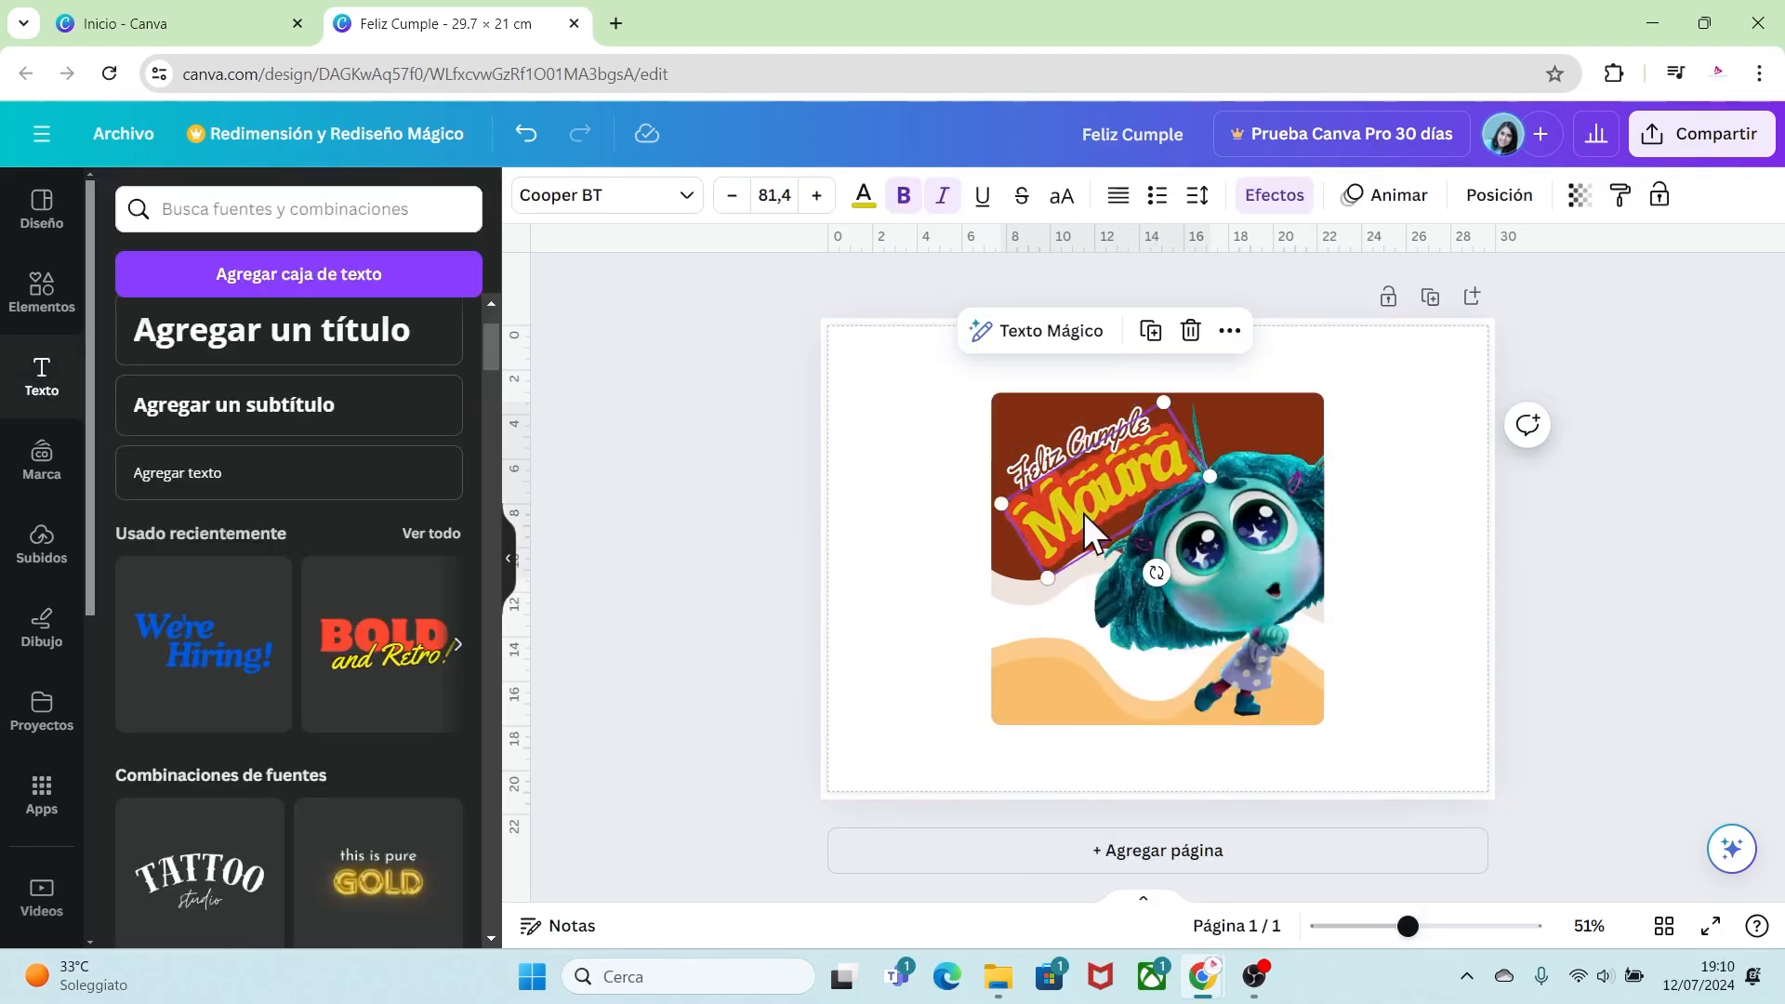
Step: Move the duplicated name below the original and change it to "Mis 3 añitos"
drag(1083, 513, 1147, 569)
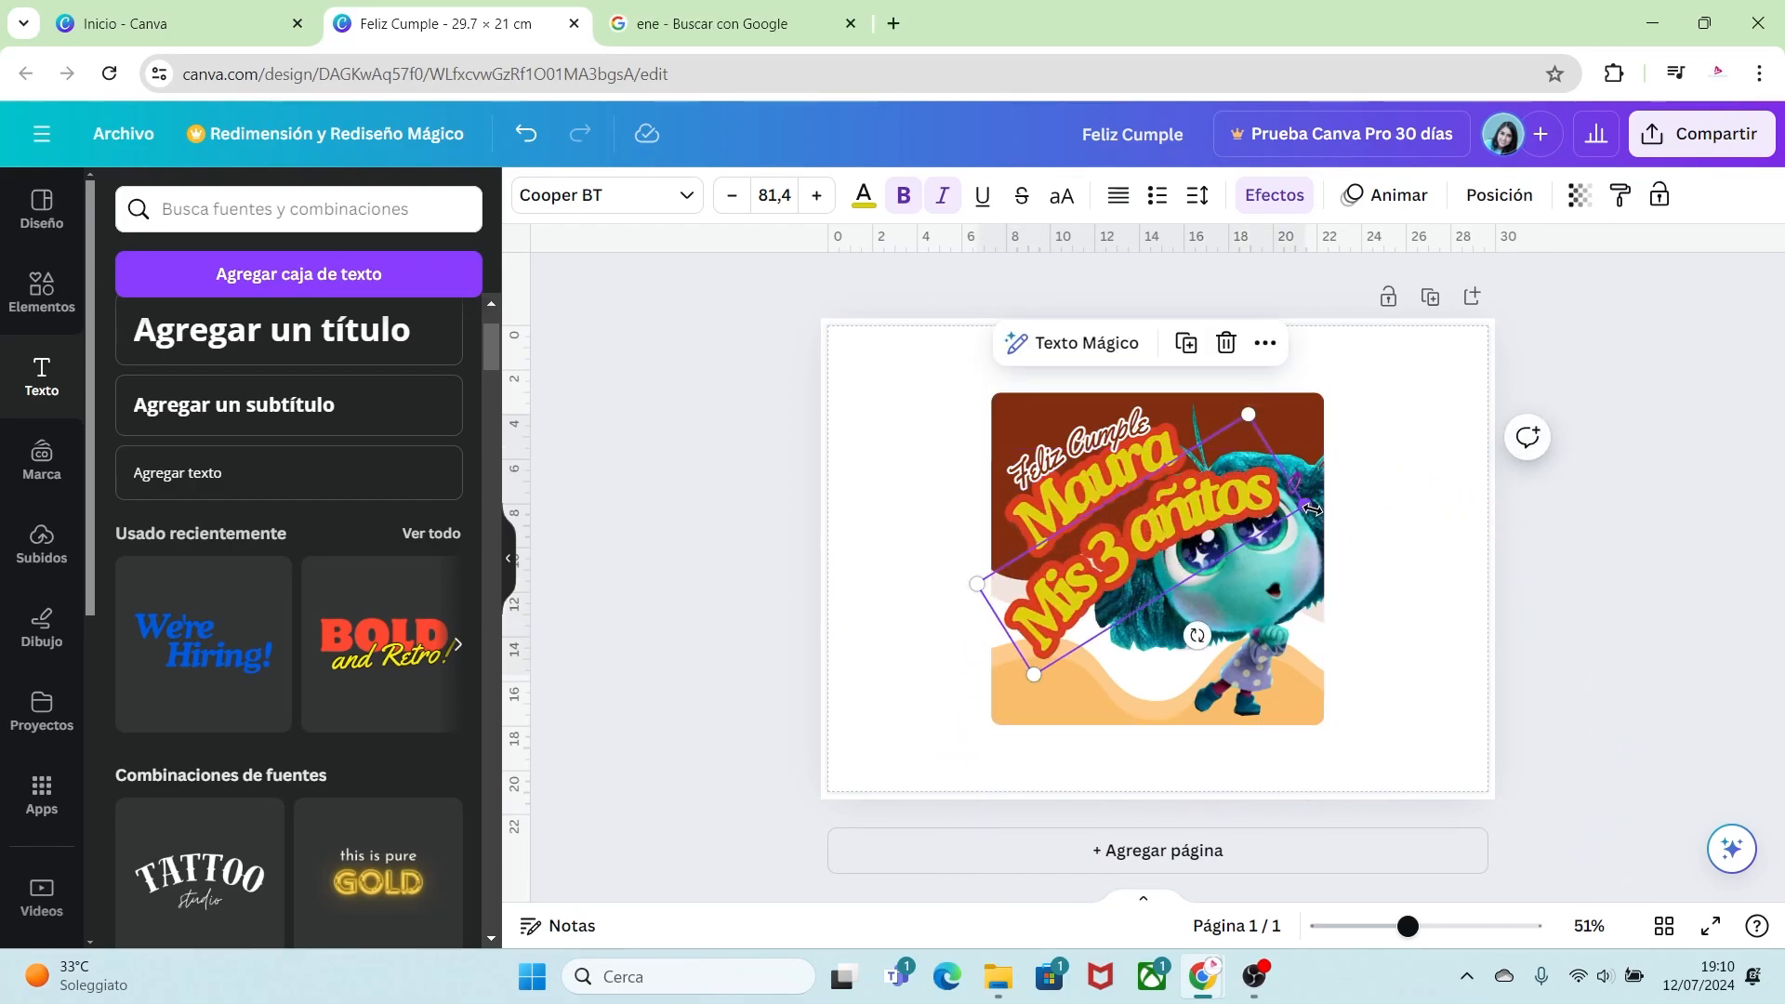
drag(1310, 508, 1167, 544)
drag(1110, 539, 1155, 495)
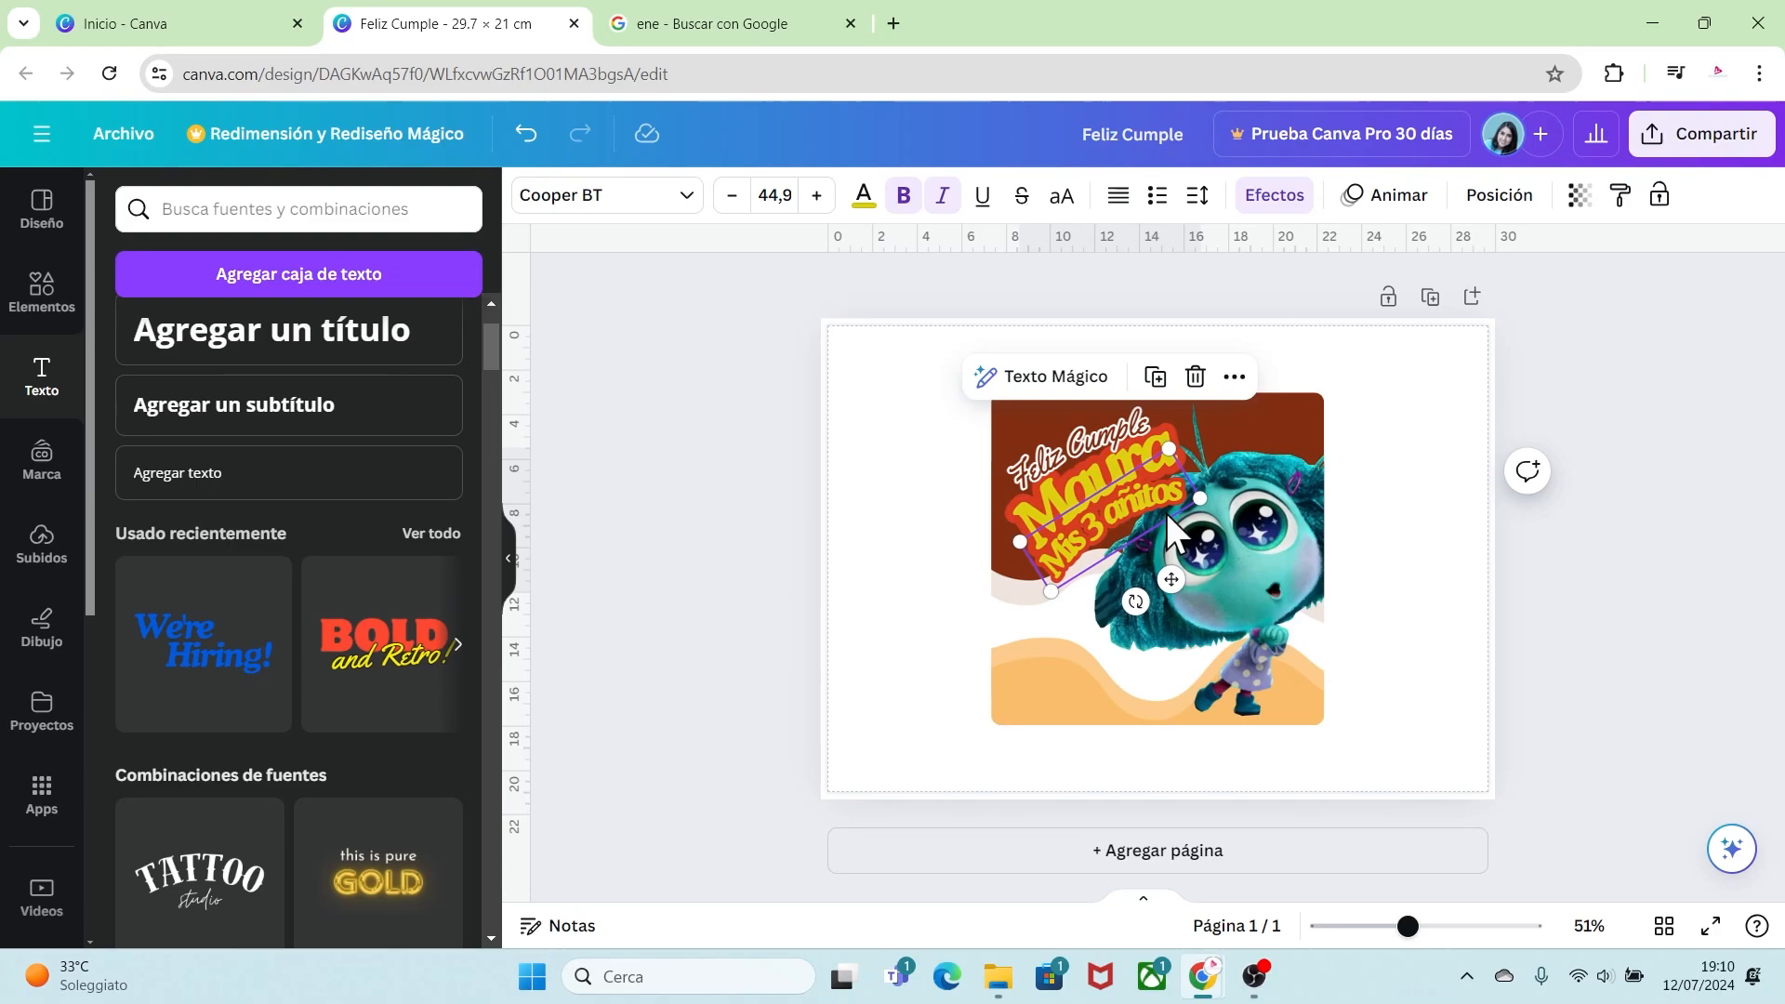
Step: Set the "Mis 3 añitos" text's curve to 25 and nudge it into place under the name
click(1275, 195)
scroll(298, 697, down, 5)
drag(312, 898, 284, 898)
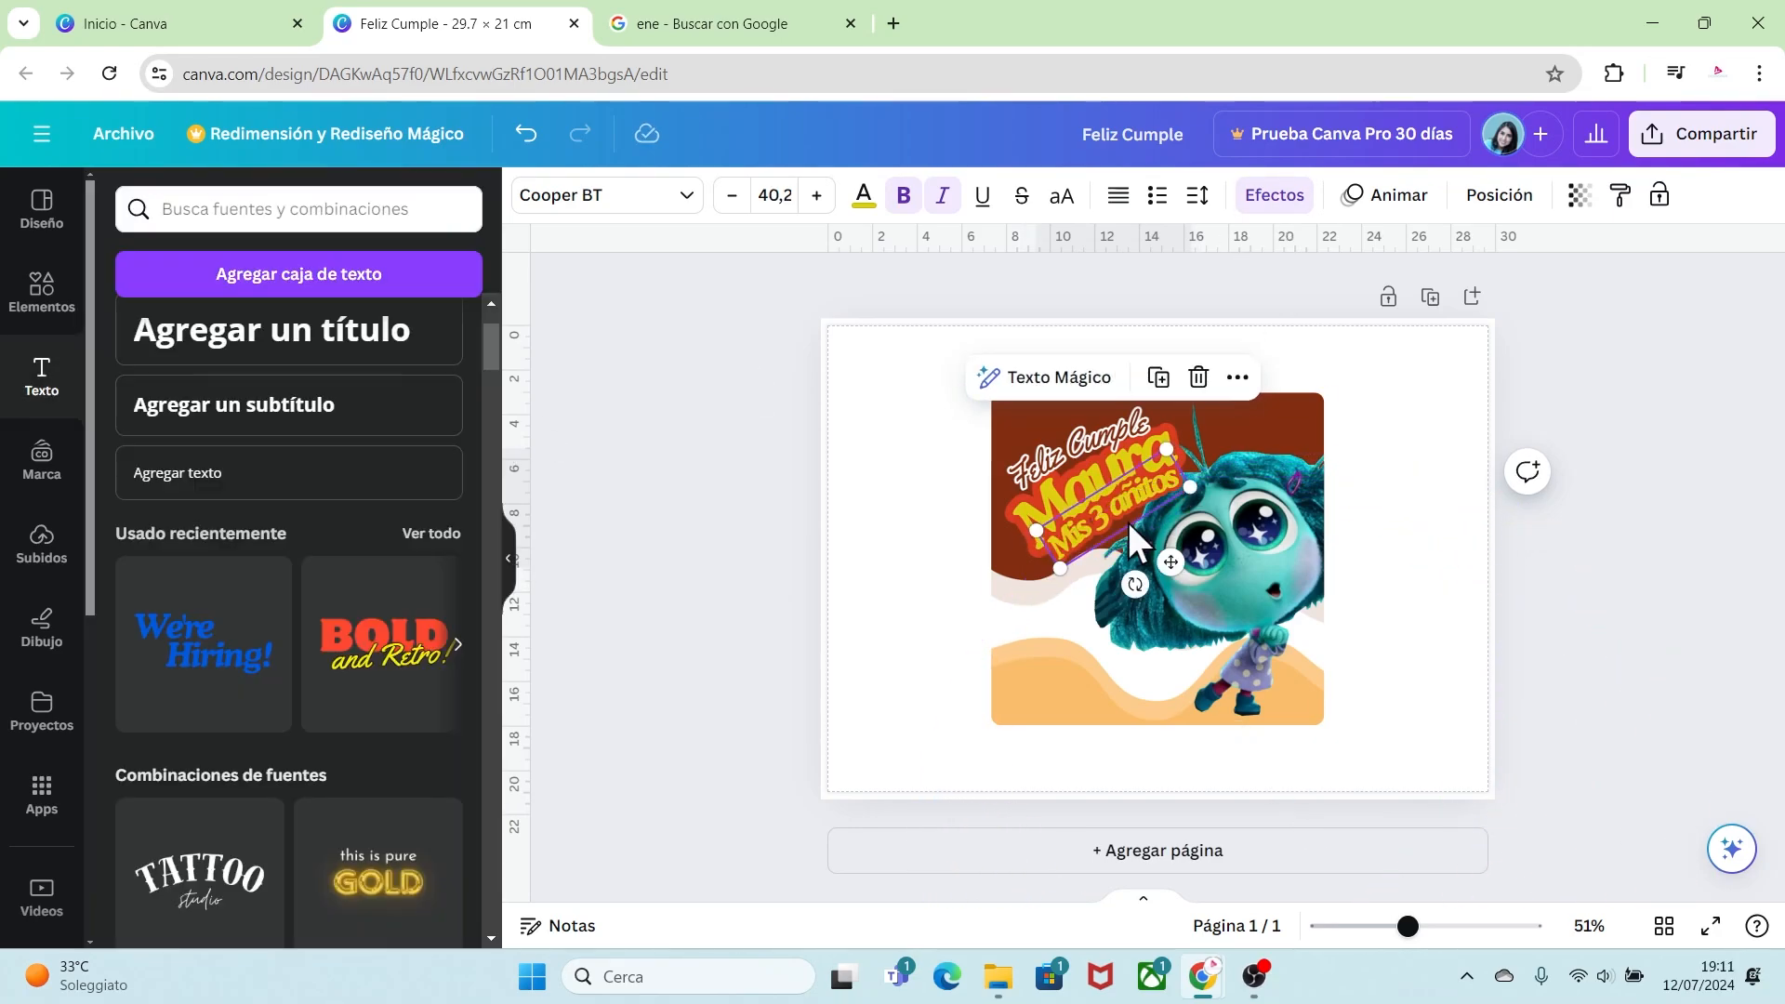
drag(1130, 523, 1136, 517)
Step: Color the "Mis 3 añitos" text white from the document palette
click(864, 196)
click(320, 336)
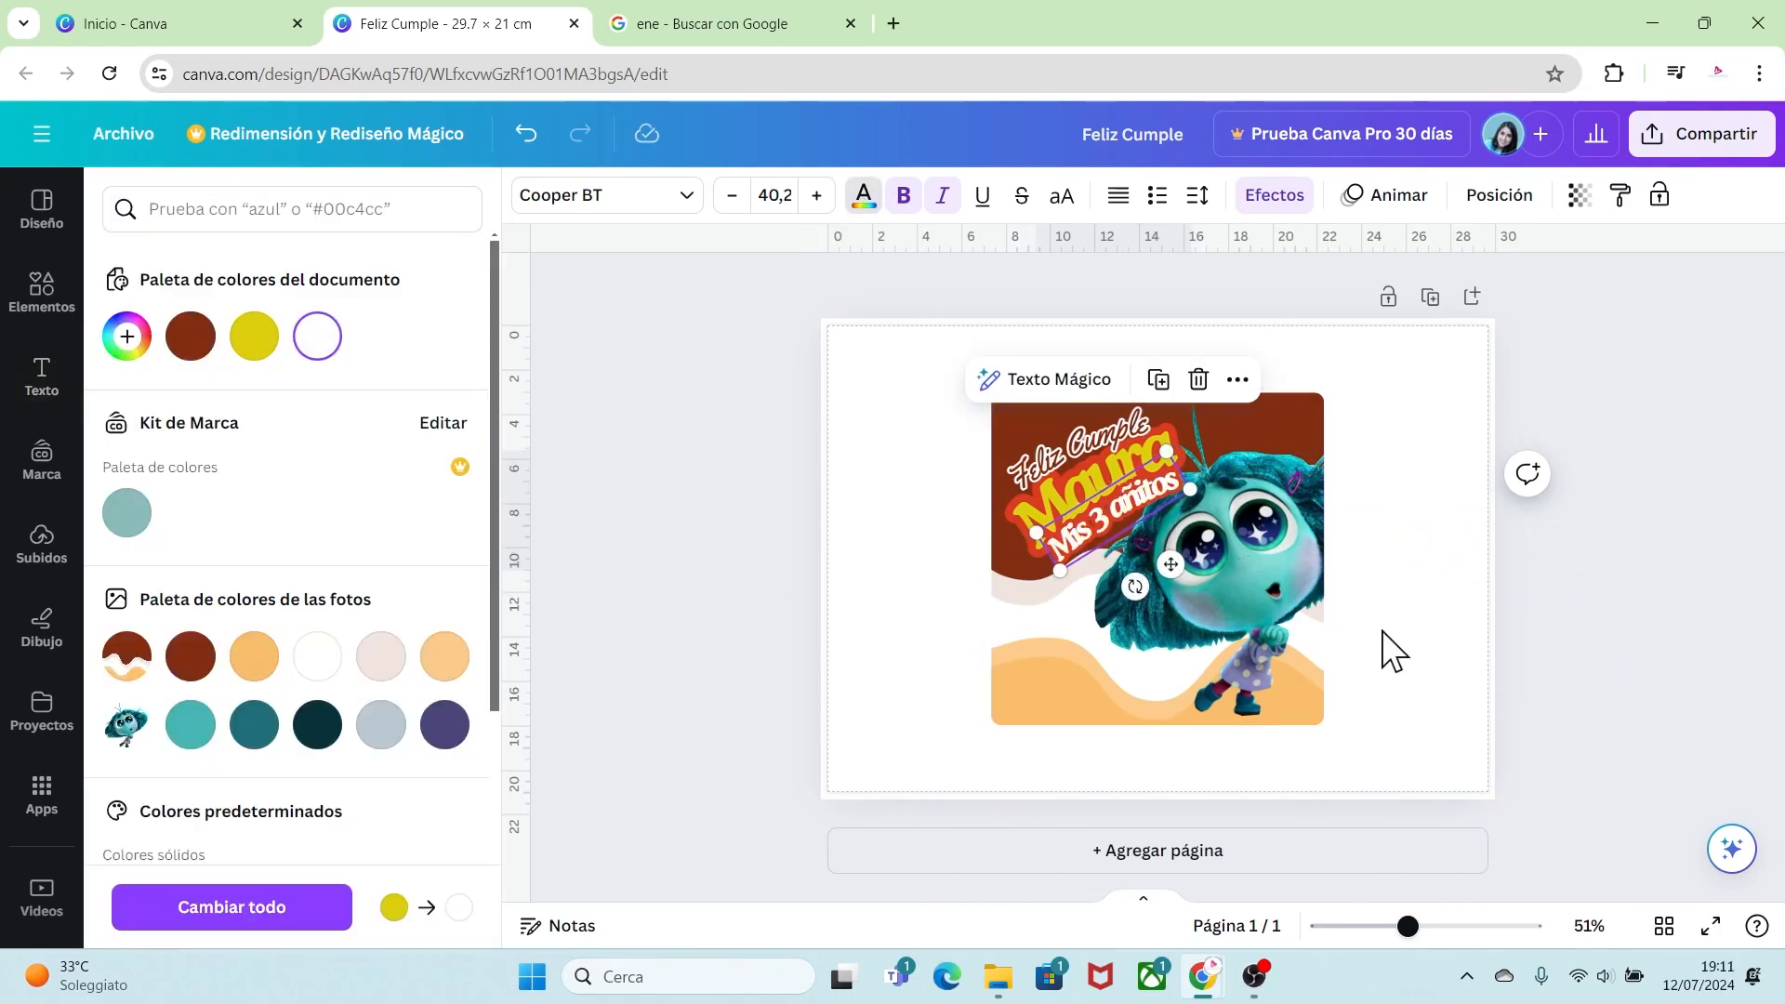
click(1400, 611)
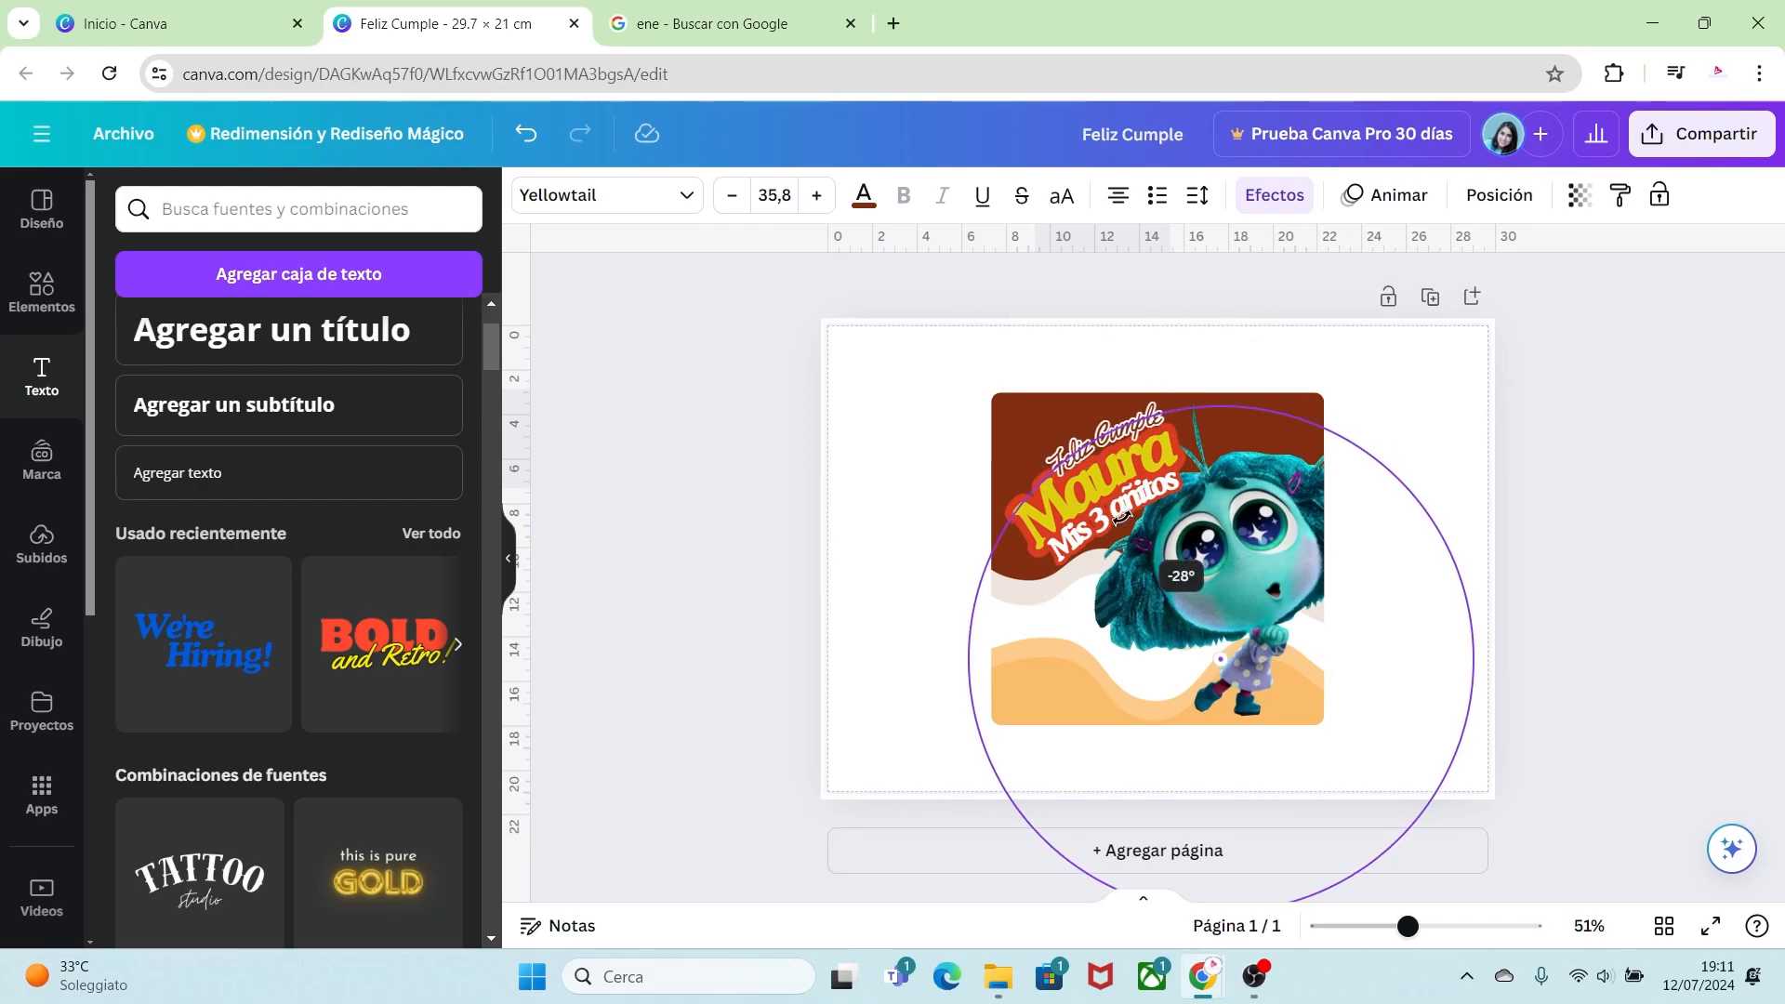
click(1413, 672)
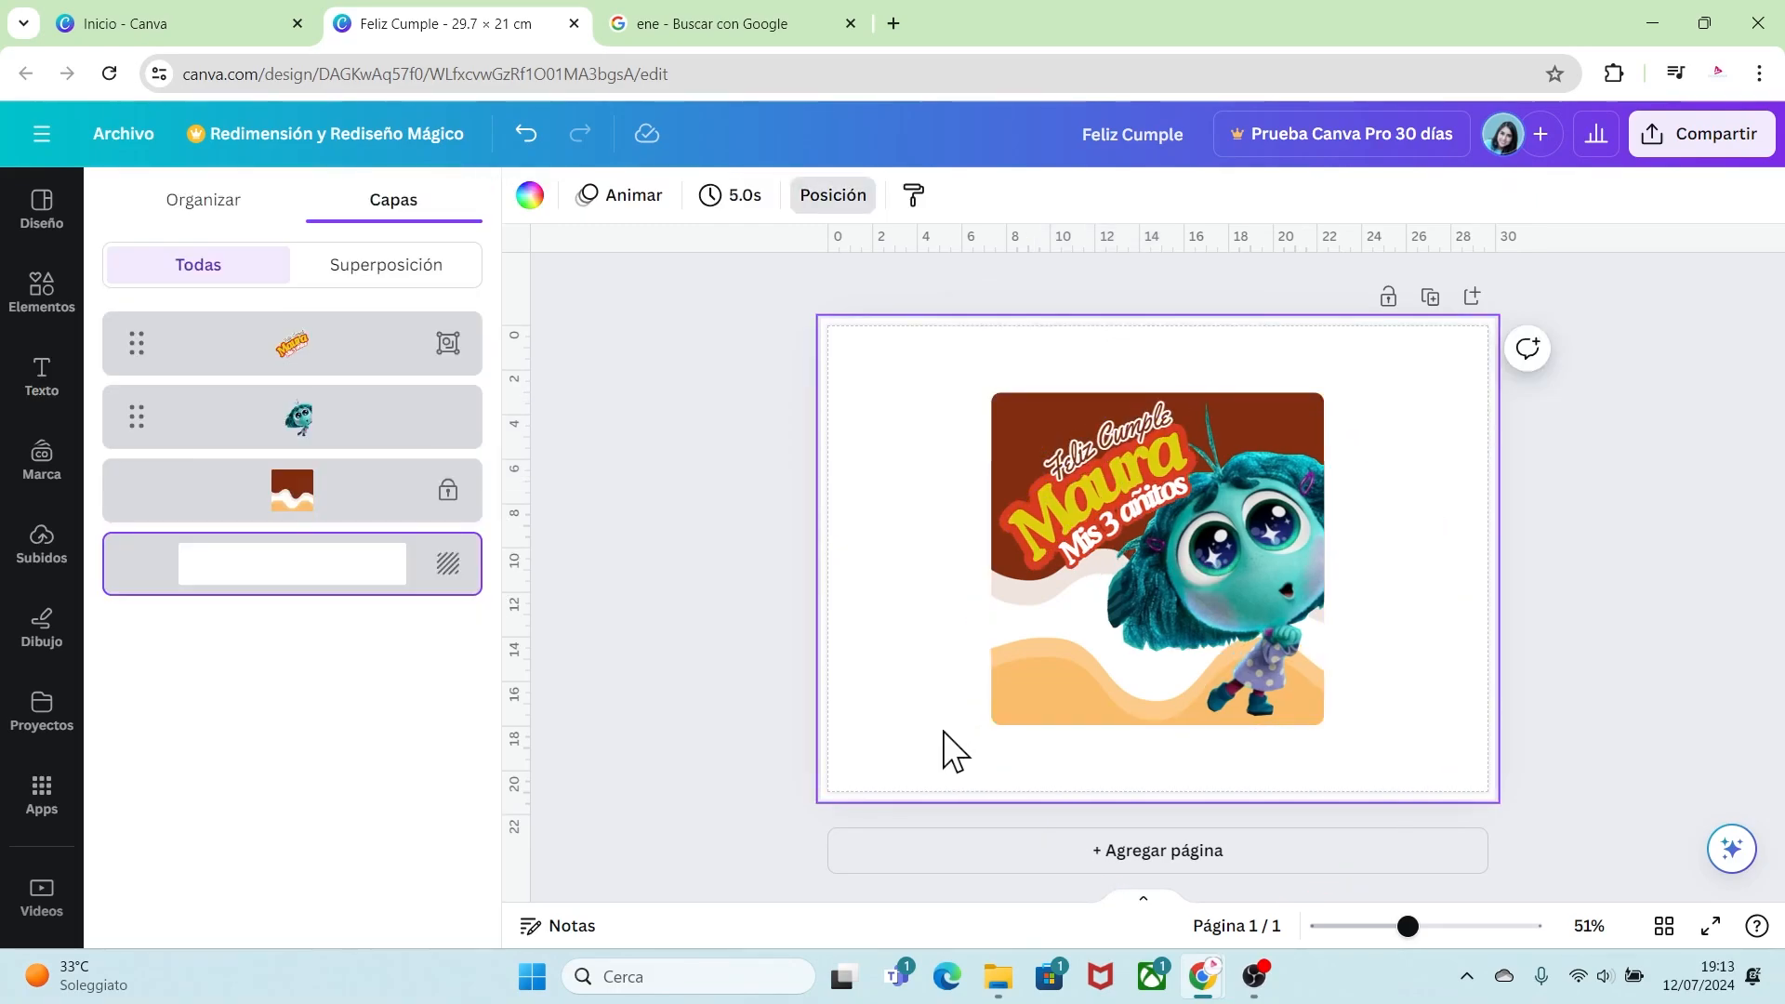
Step: Search the elements for "codigo de barra" and browse the graphics results
click(47, 297)
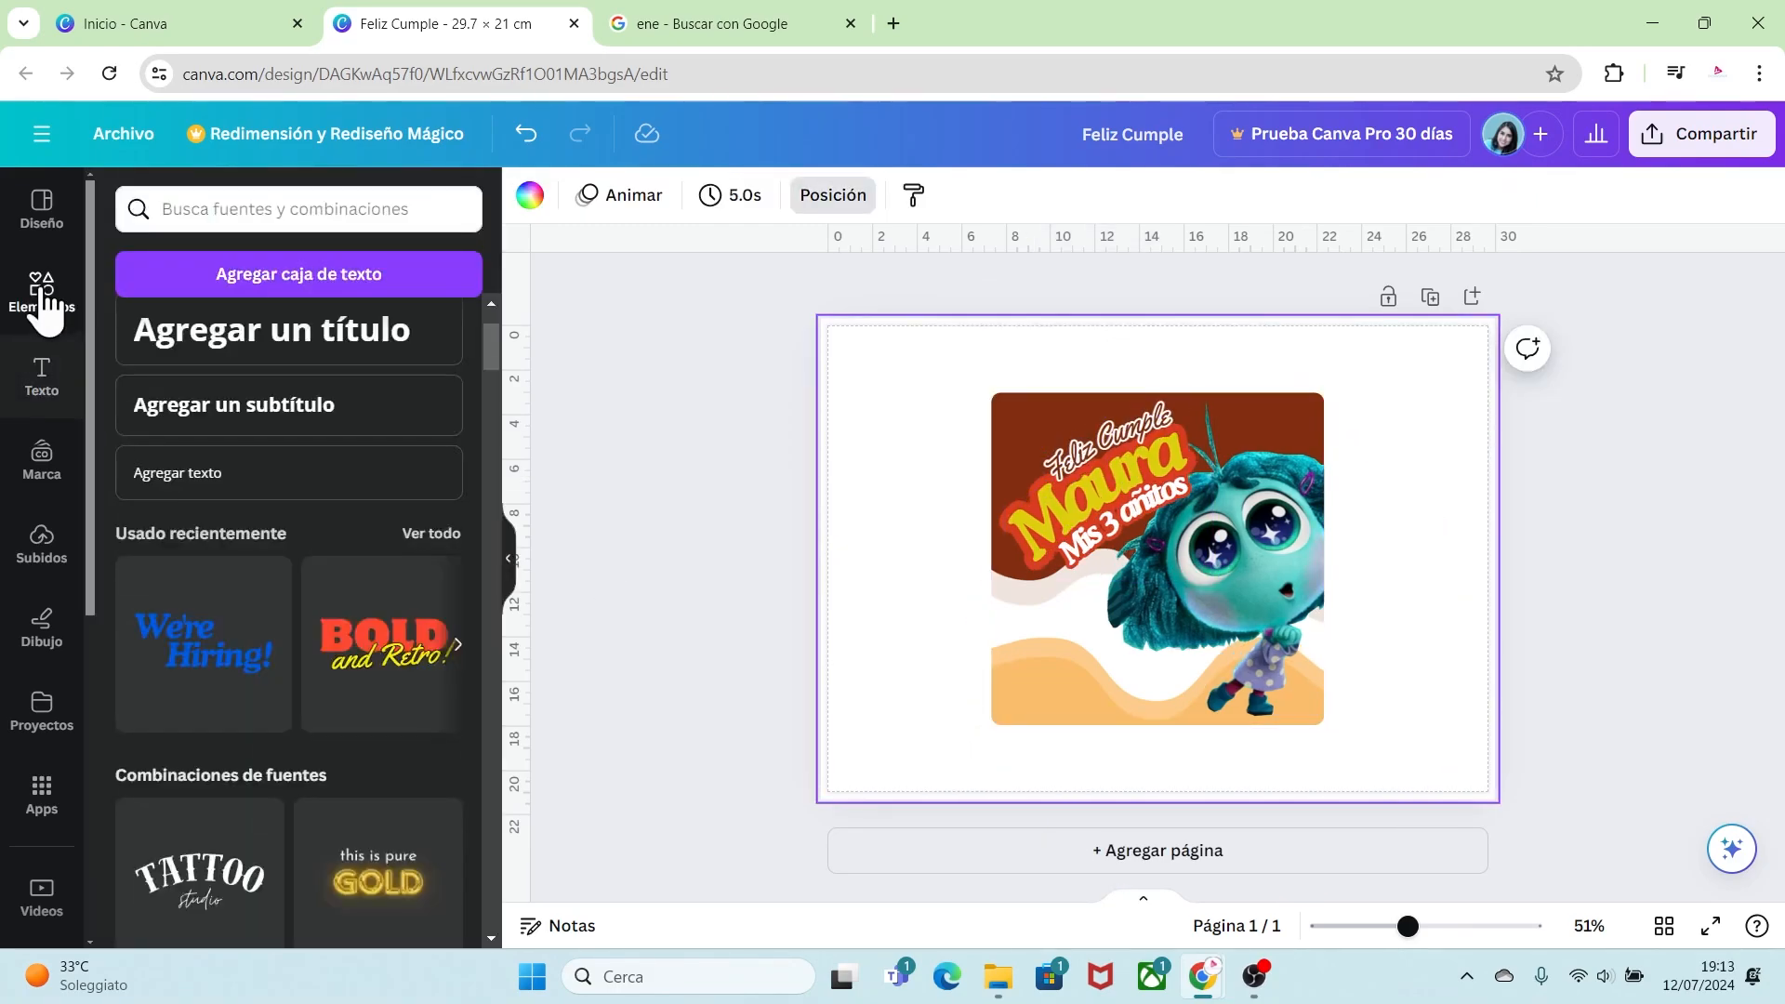
click(164, 209)
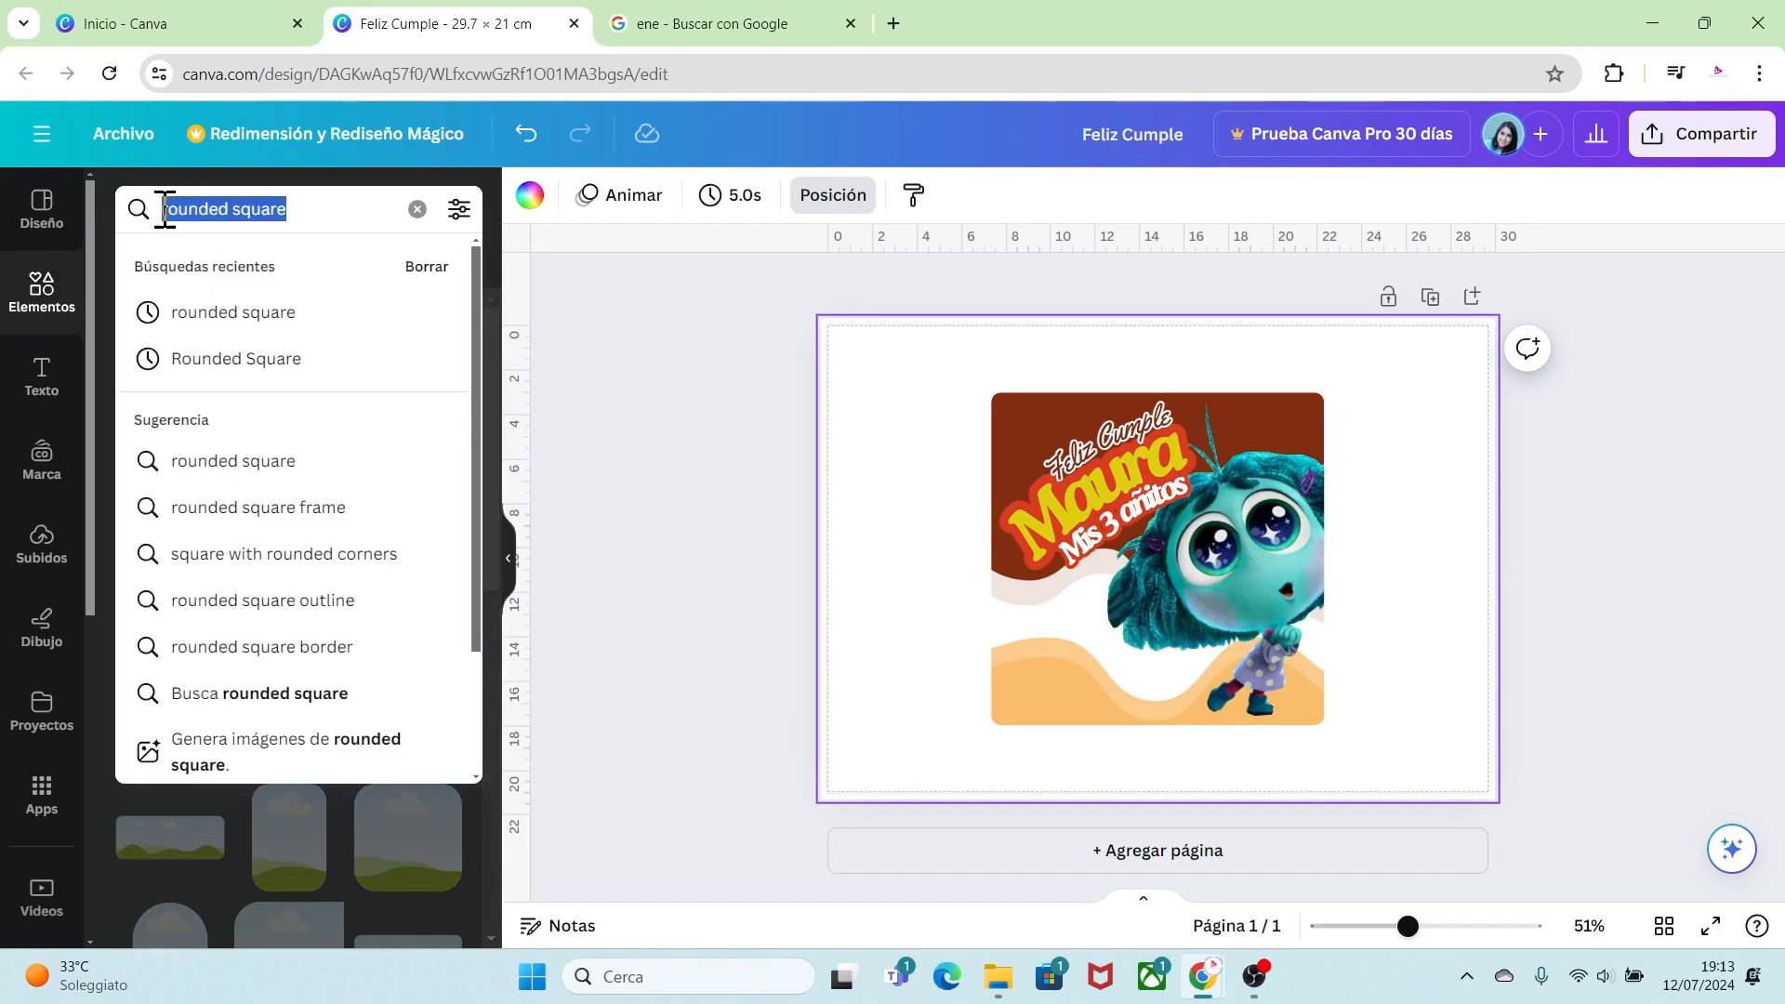
key(BackSpace)
text(codigo de barra)
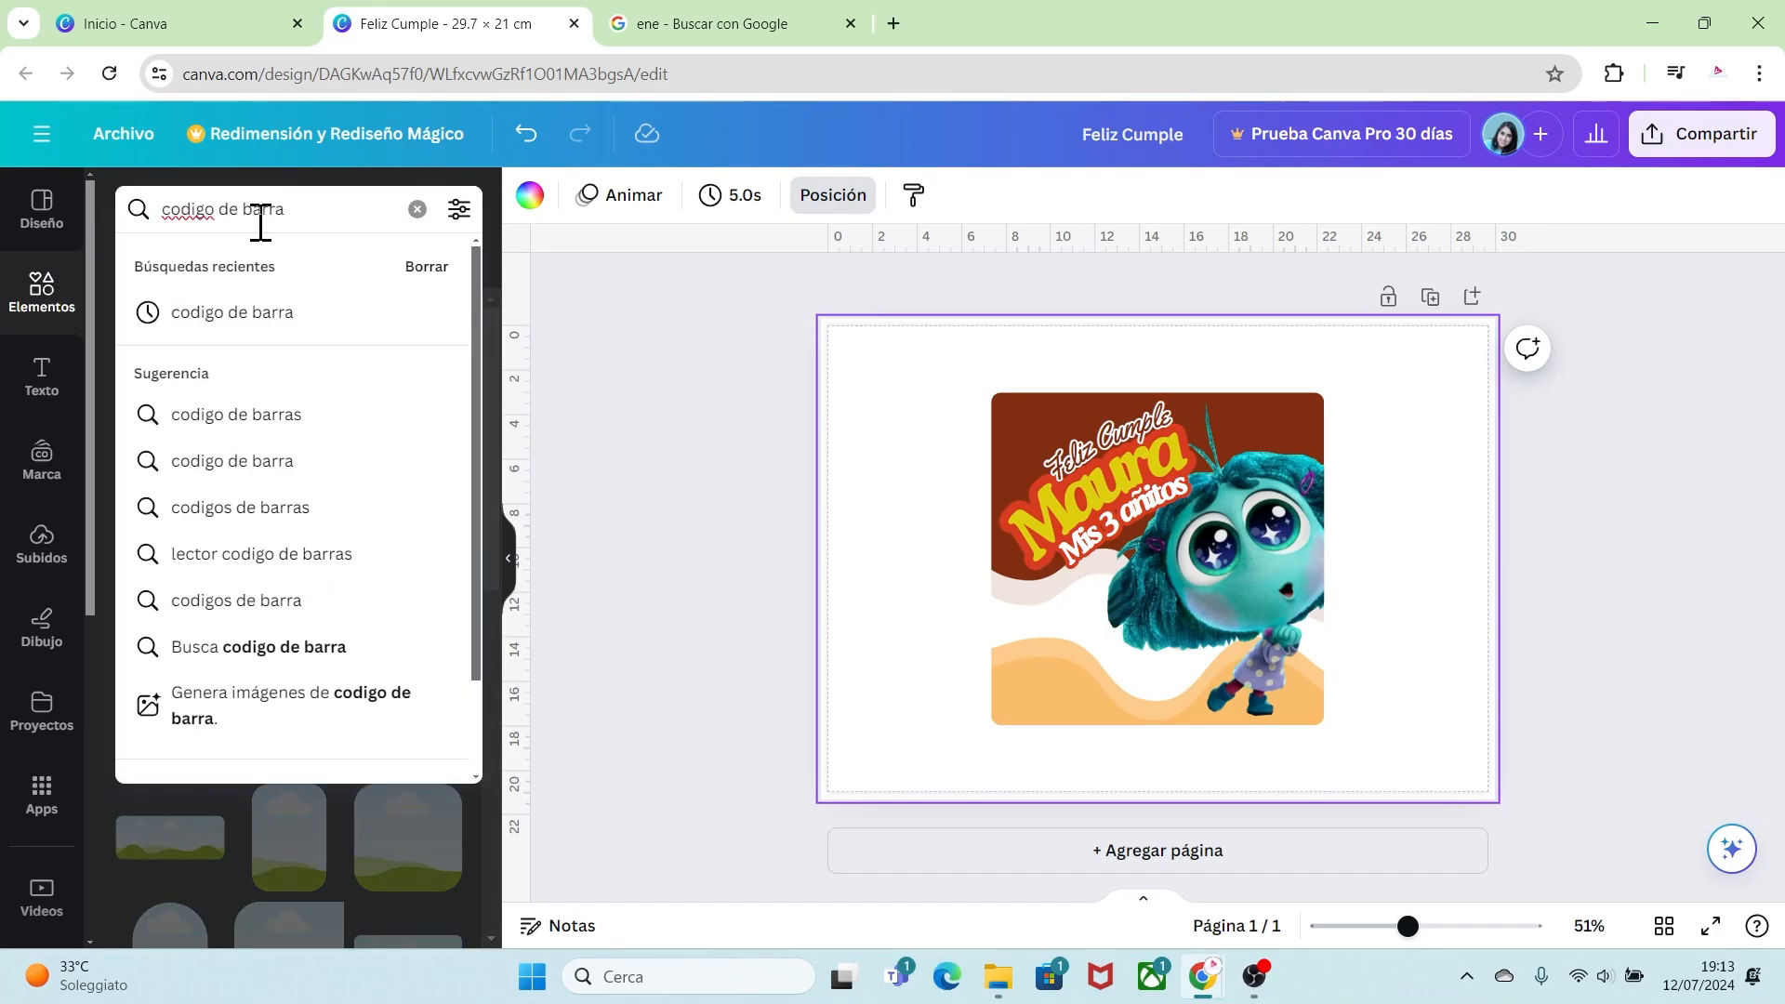
key(Return)
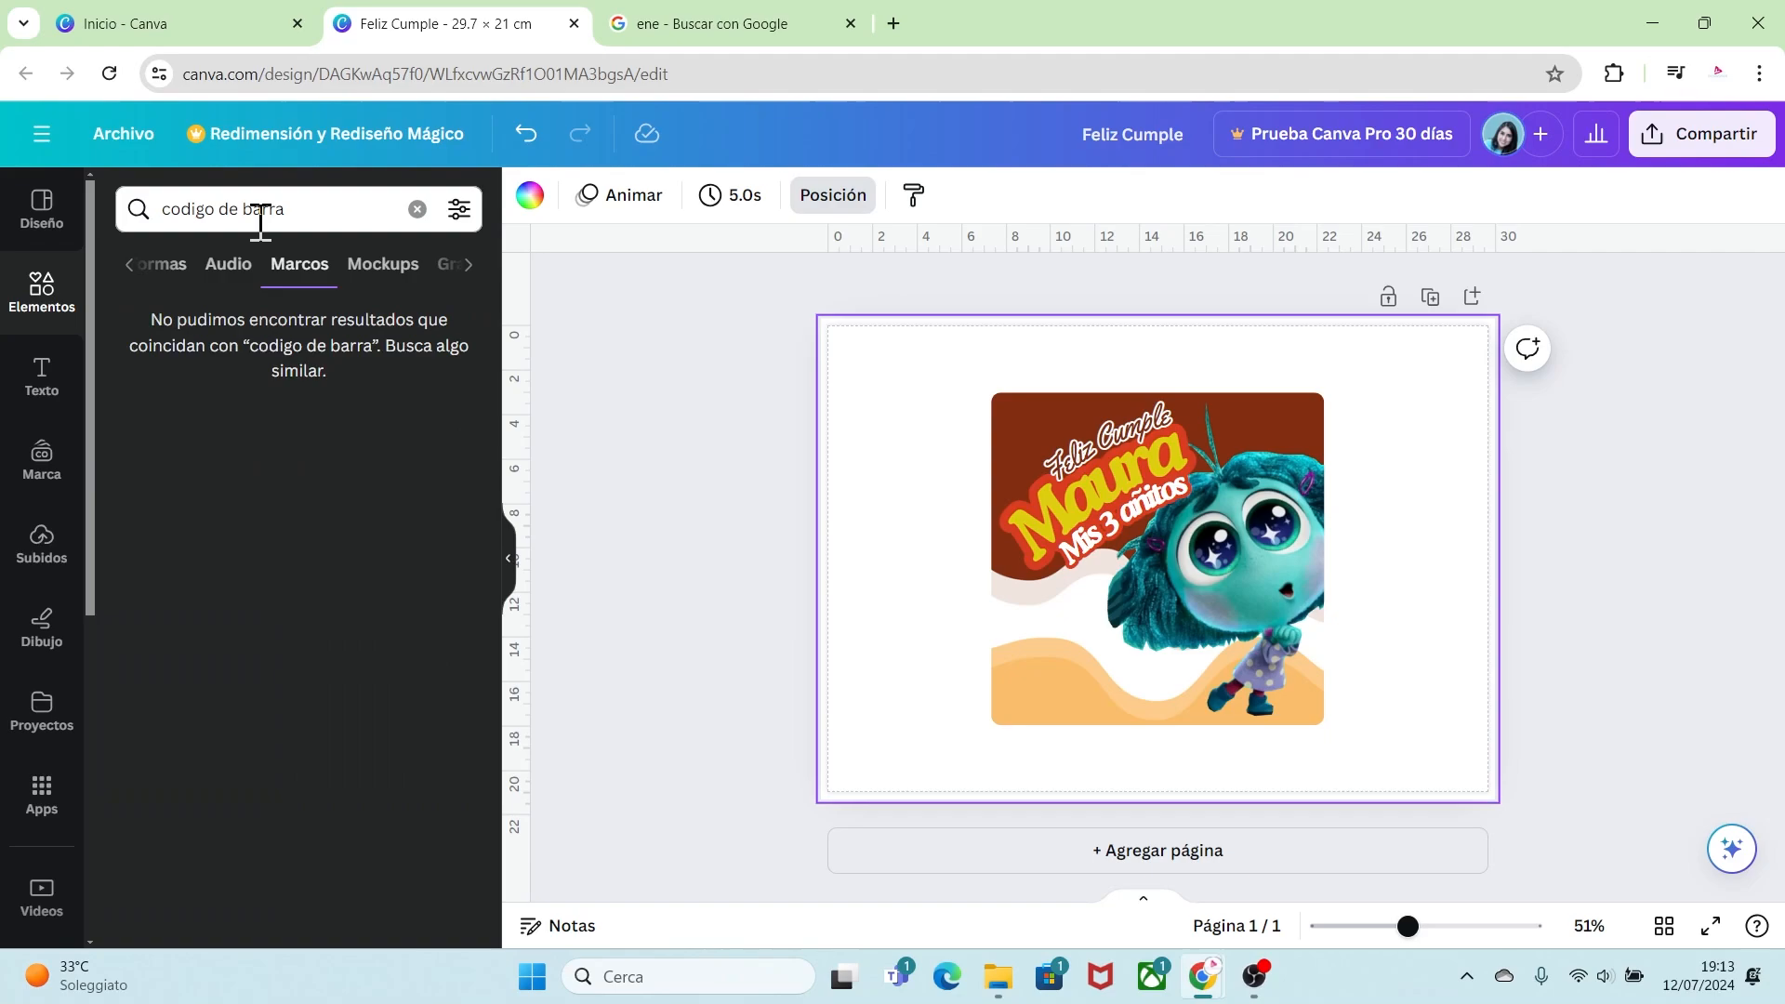
click(131, 267)
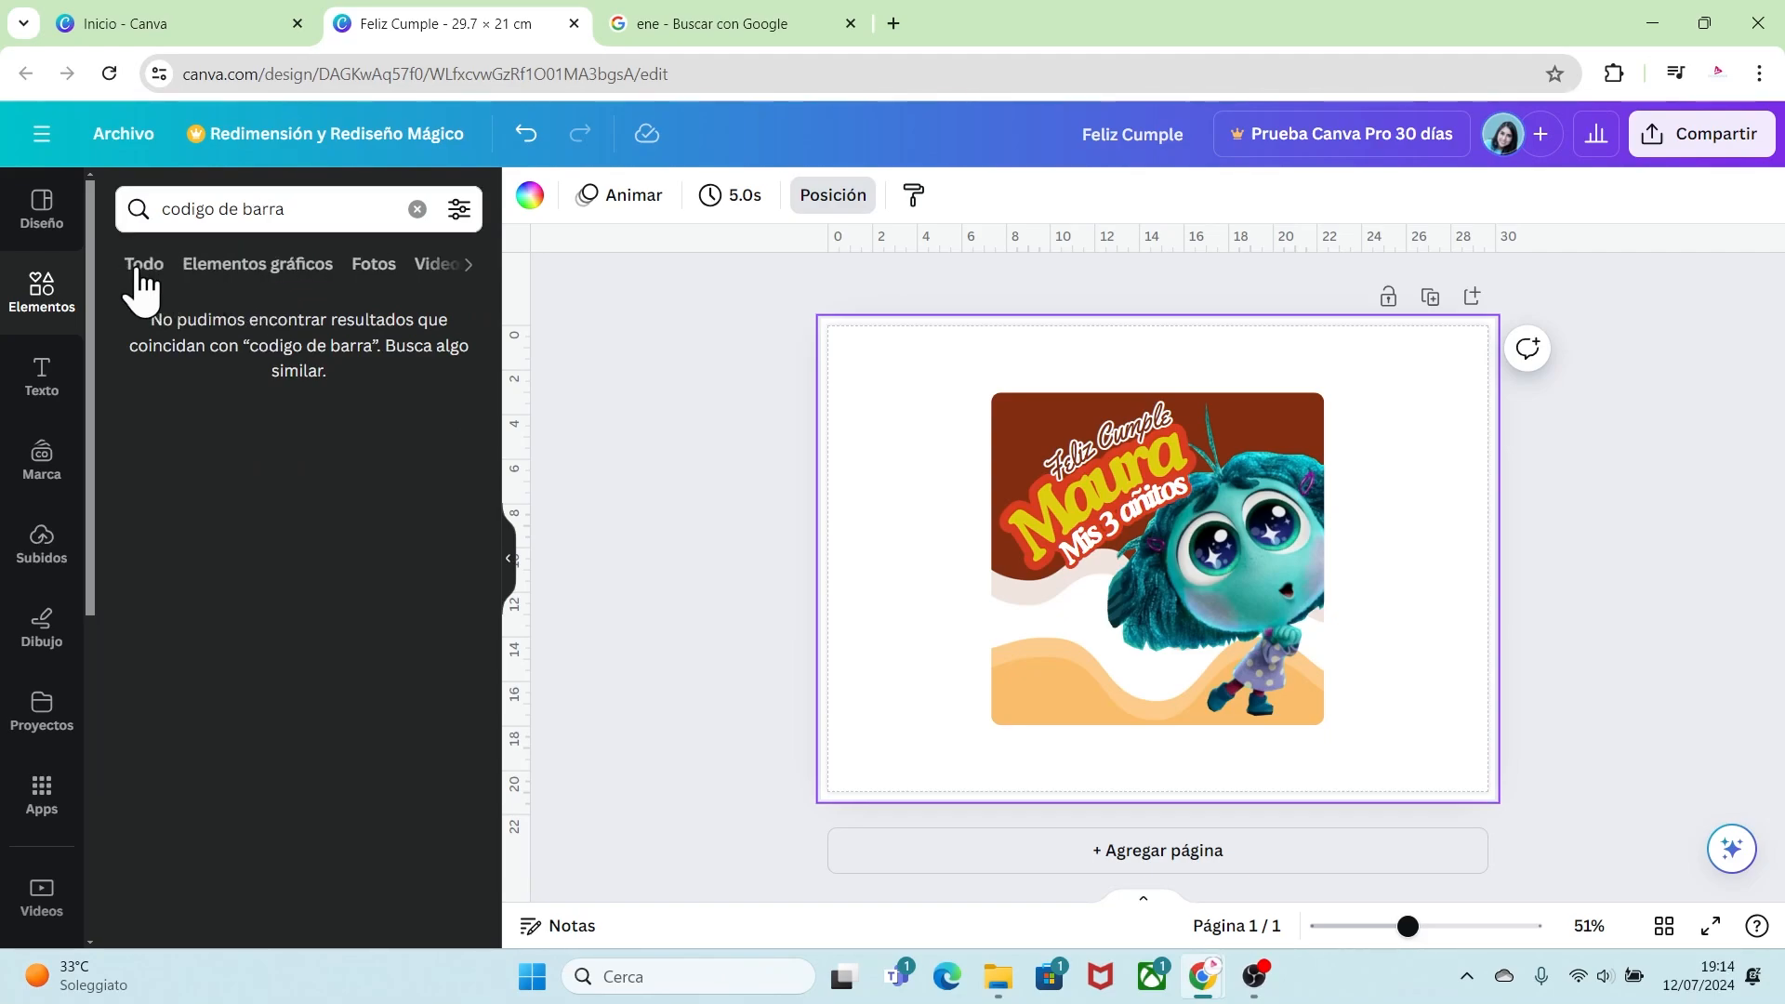
click(146, 266)
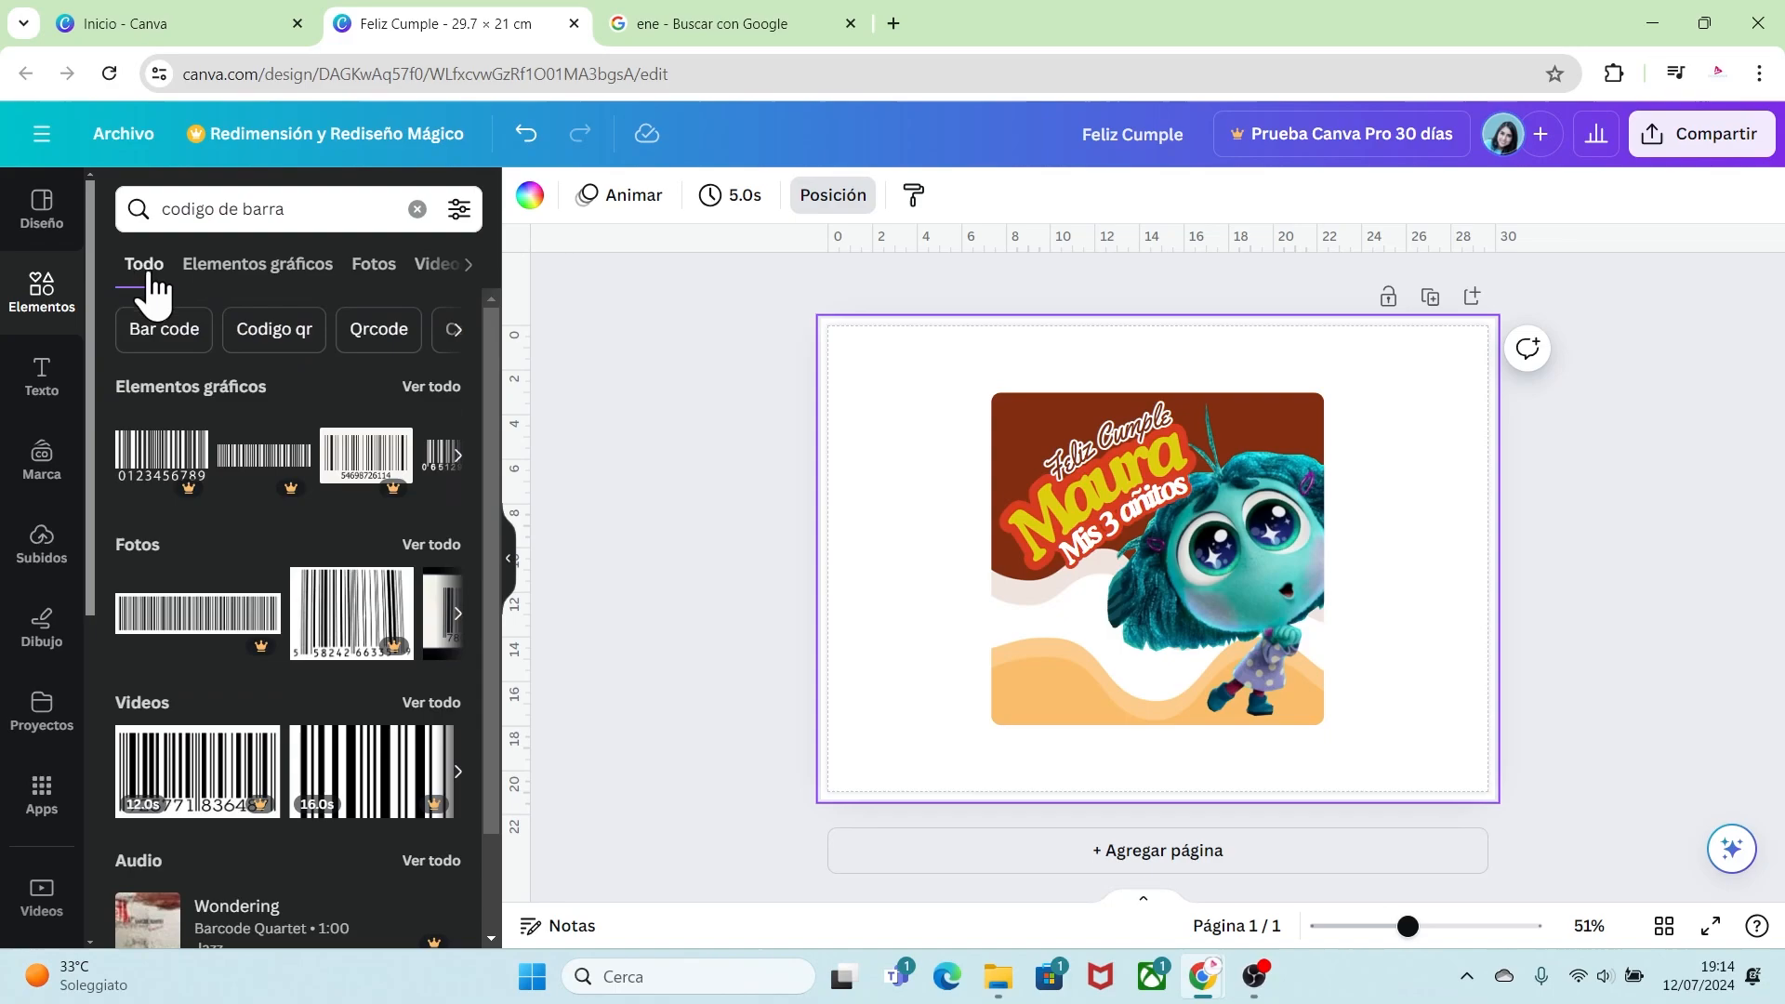
click(412, 389)
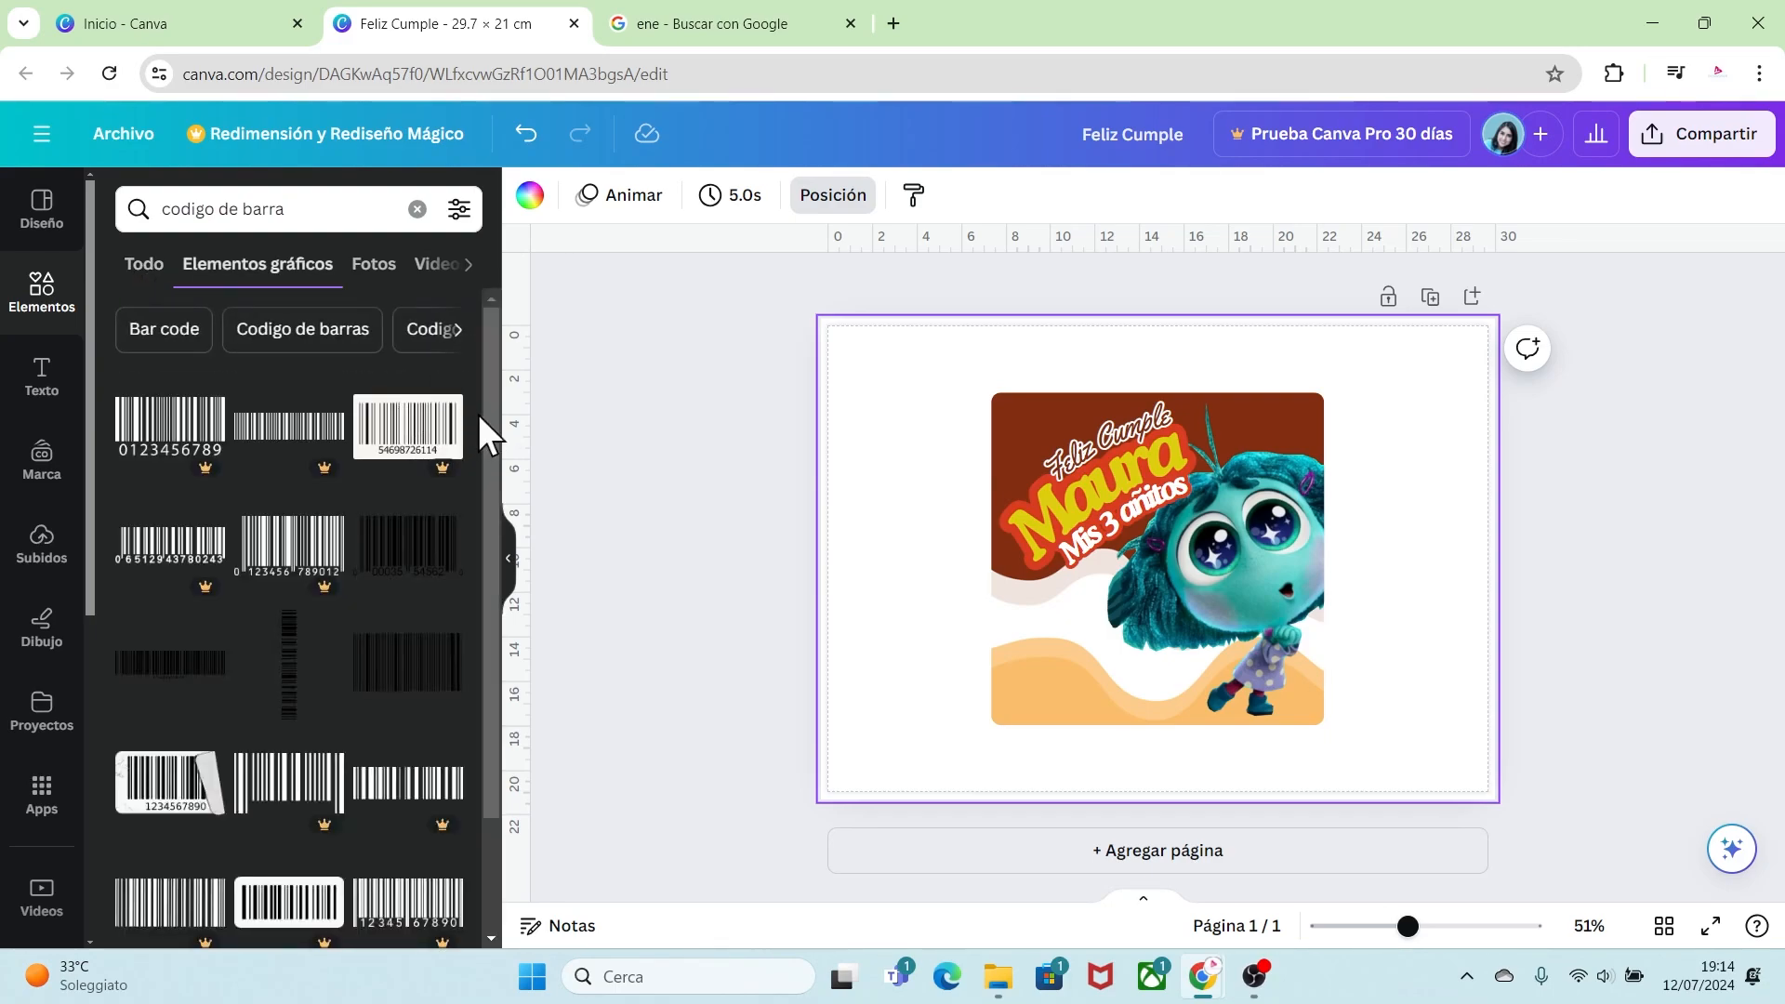
drag(485, 370, 492, 630)
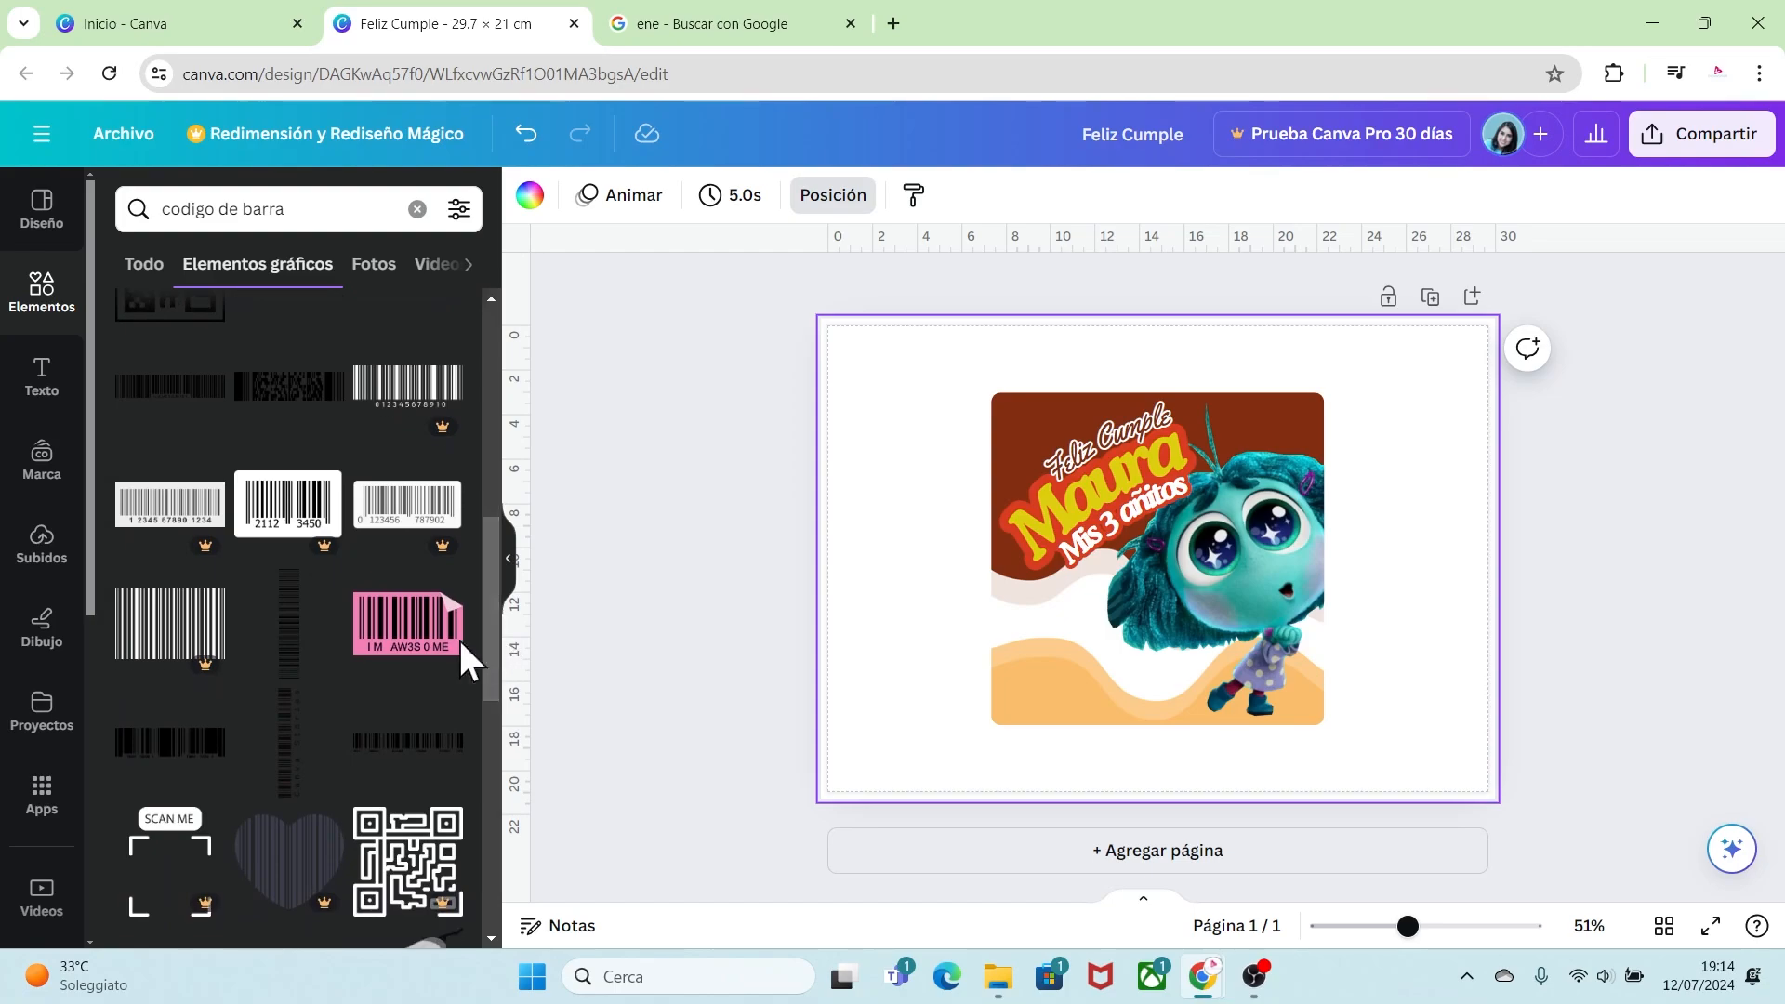
click(444, 588)
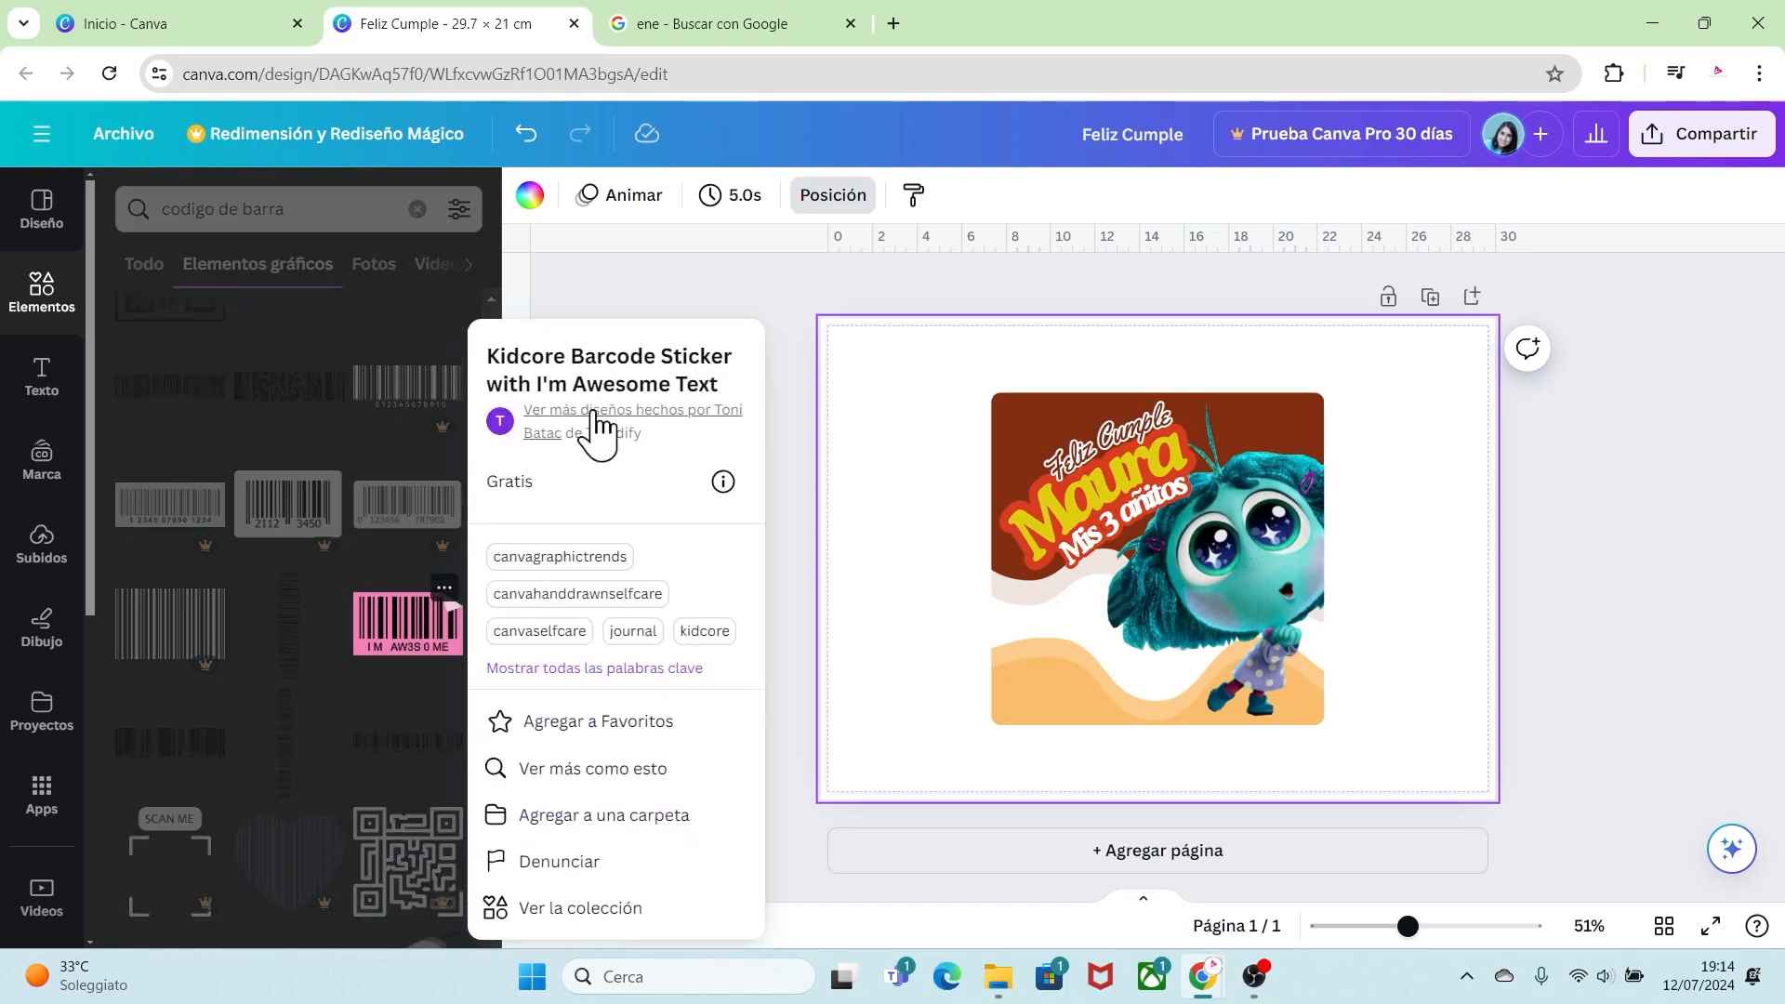
click(393, 613)
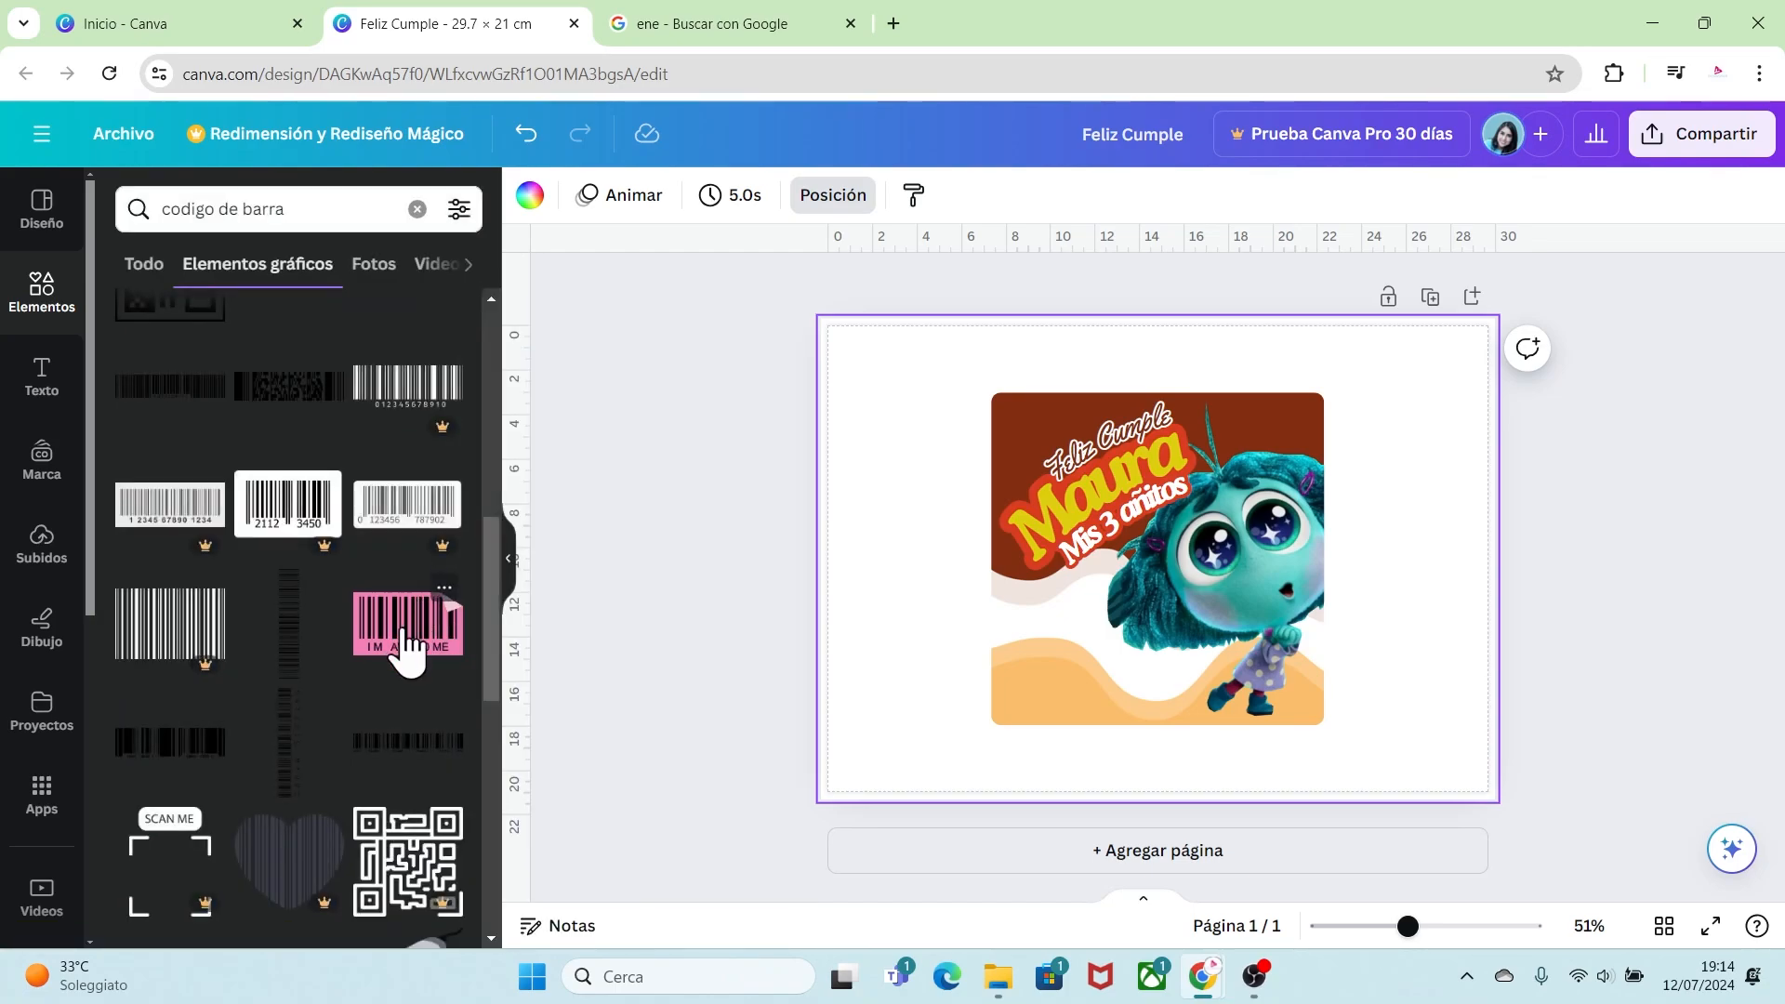
Step: Add the pink "I'm Awesome" barcode sticker and place it small at the card's lower left
click(400, 637)
drag(1217, 576, 1198, 652)
drag(1259, 708, 1066, 631)
Step: Recolor both pink tones of the barcode sticker to white
click(849, 195)
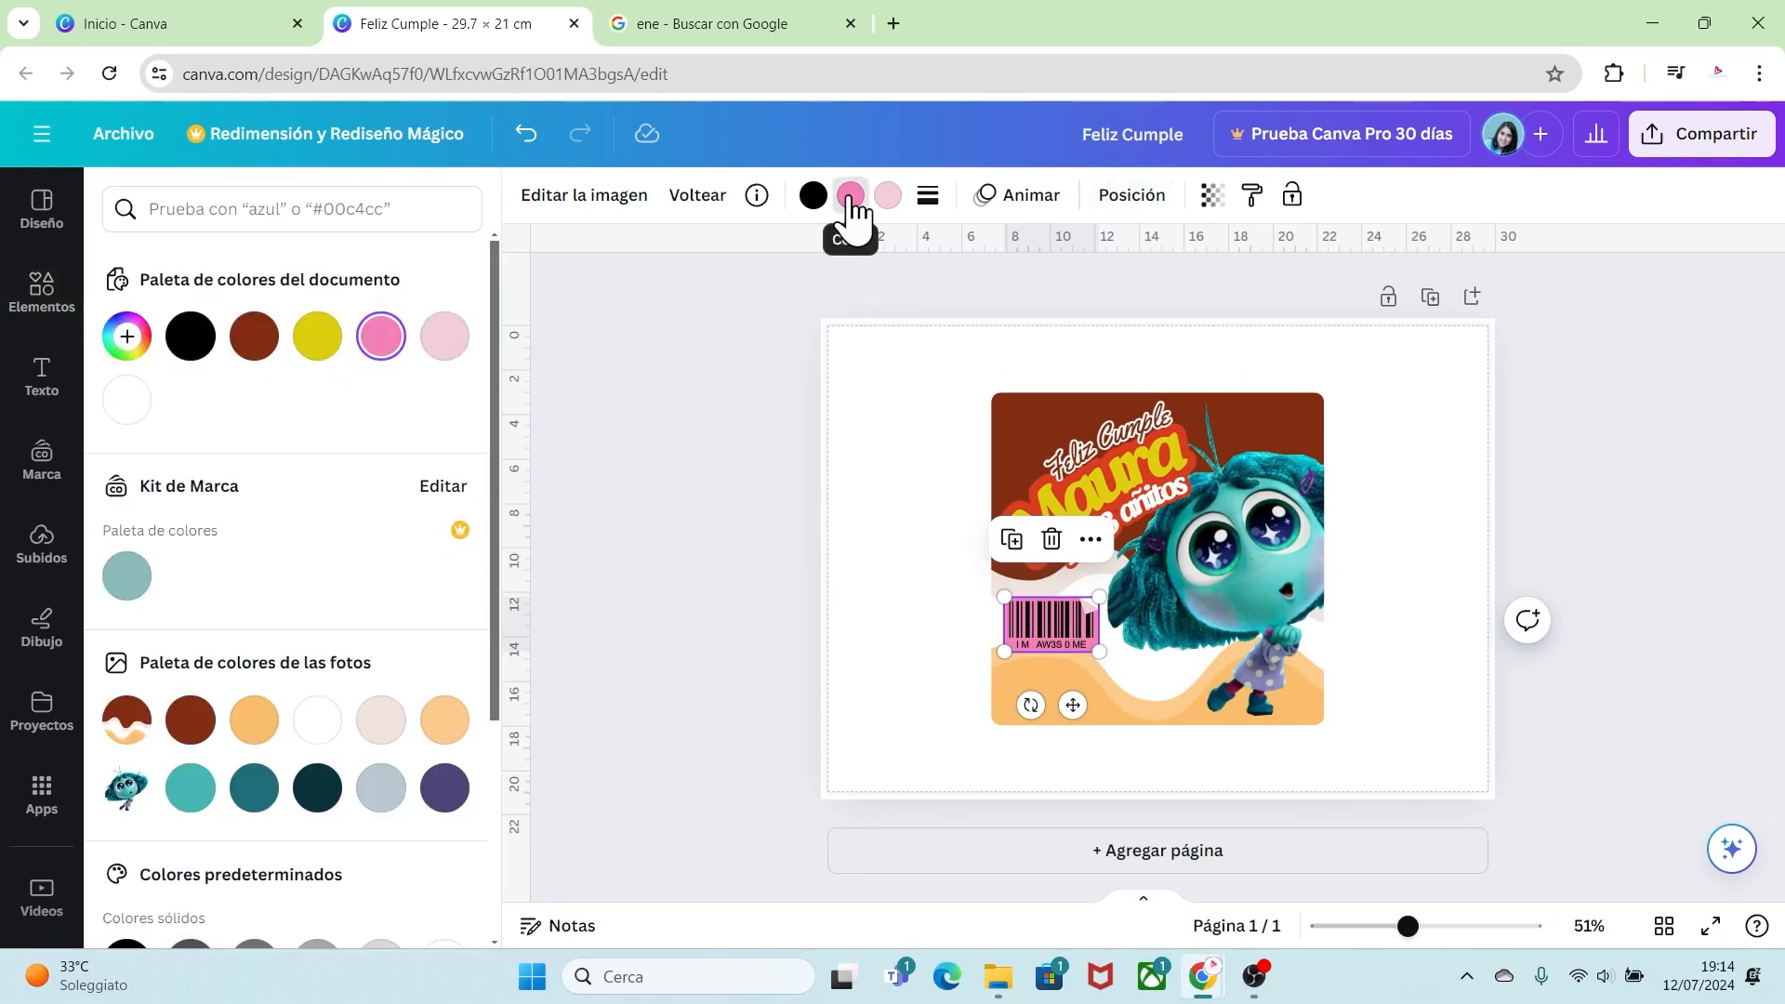
click(126, 401)
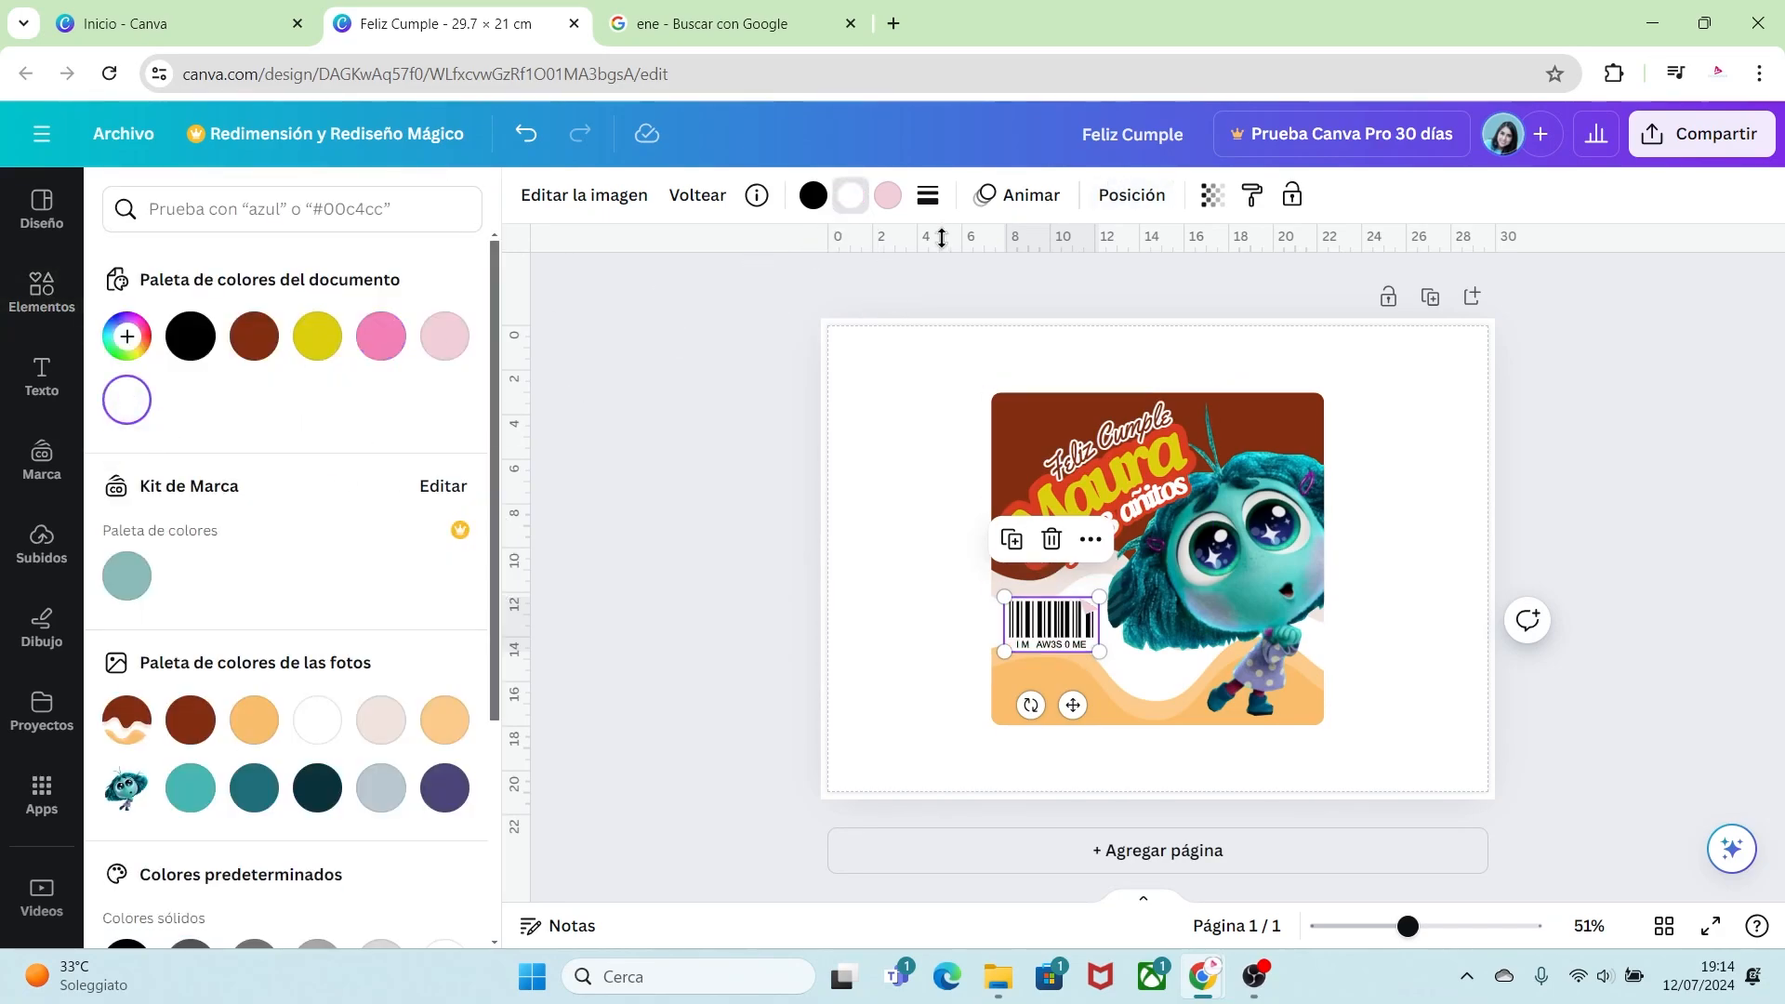
click(888, 197)
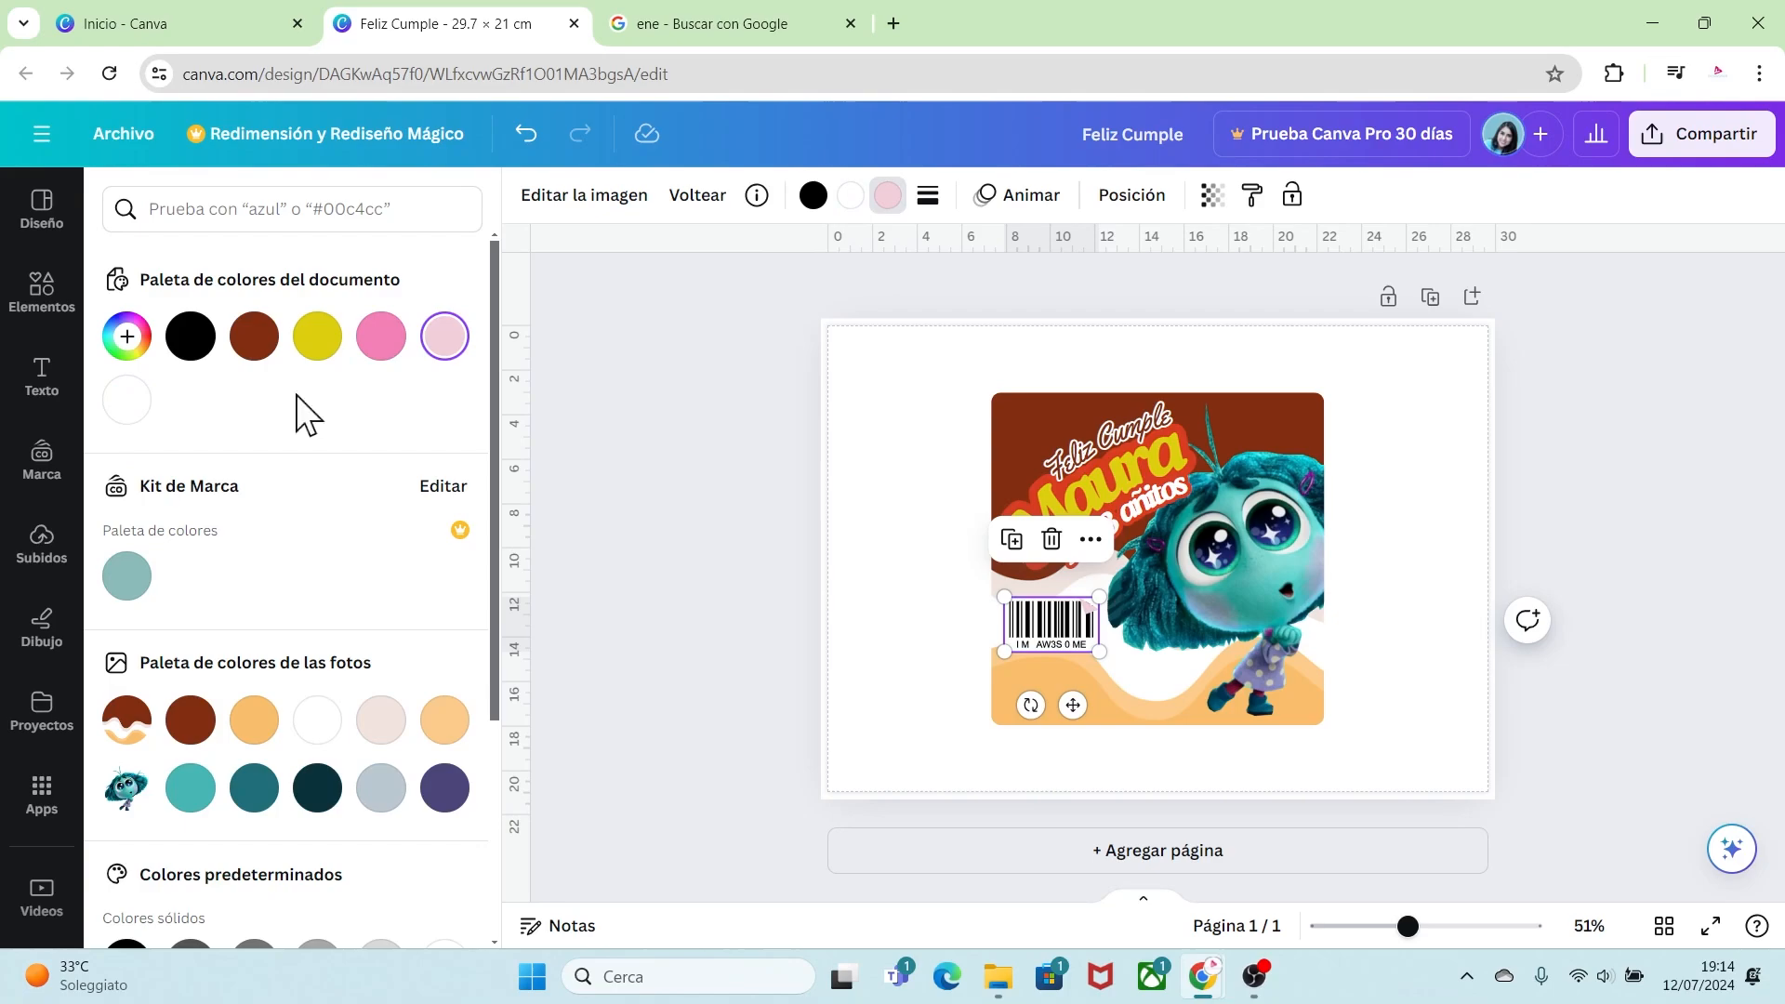
click(131, 401)
click(874, 645)
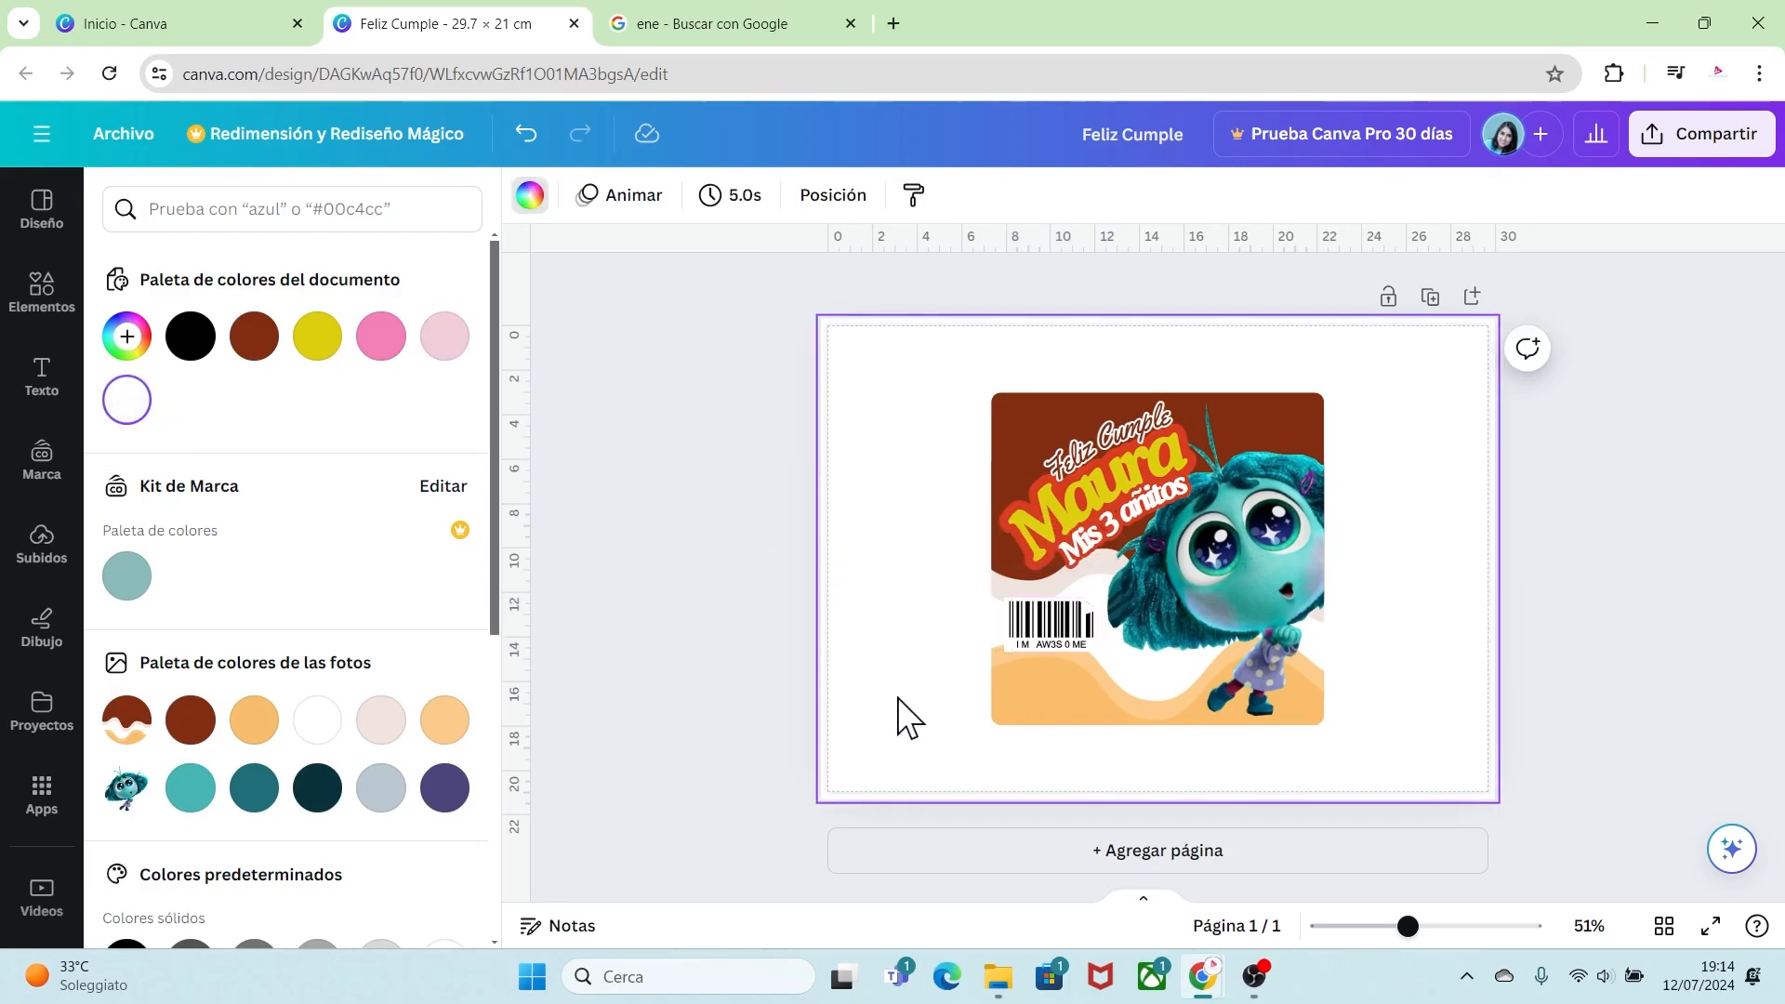
Step: Nudge the "CONT.AMOR 100%" text block into place beneath the barcode
click(1553, 662)
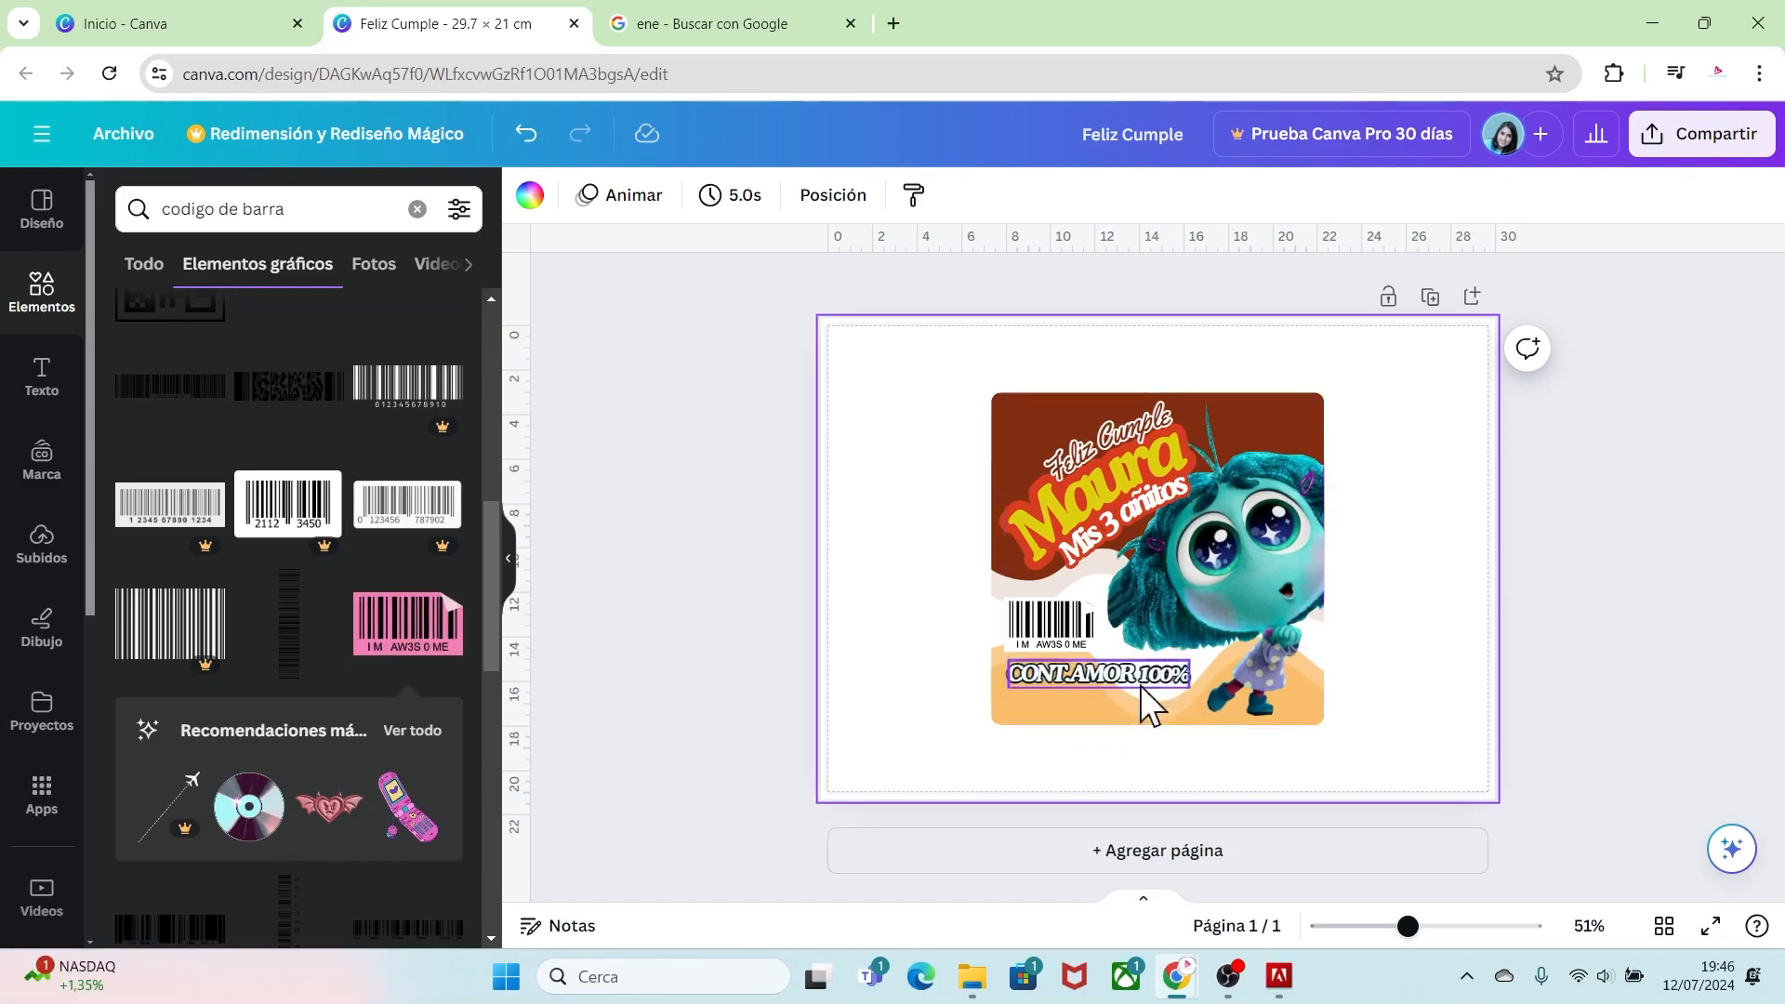
click(1134, 694)
click(1138, 683)
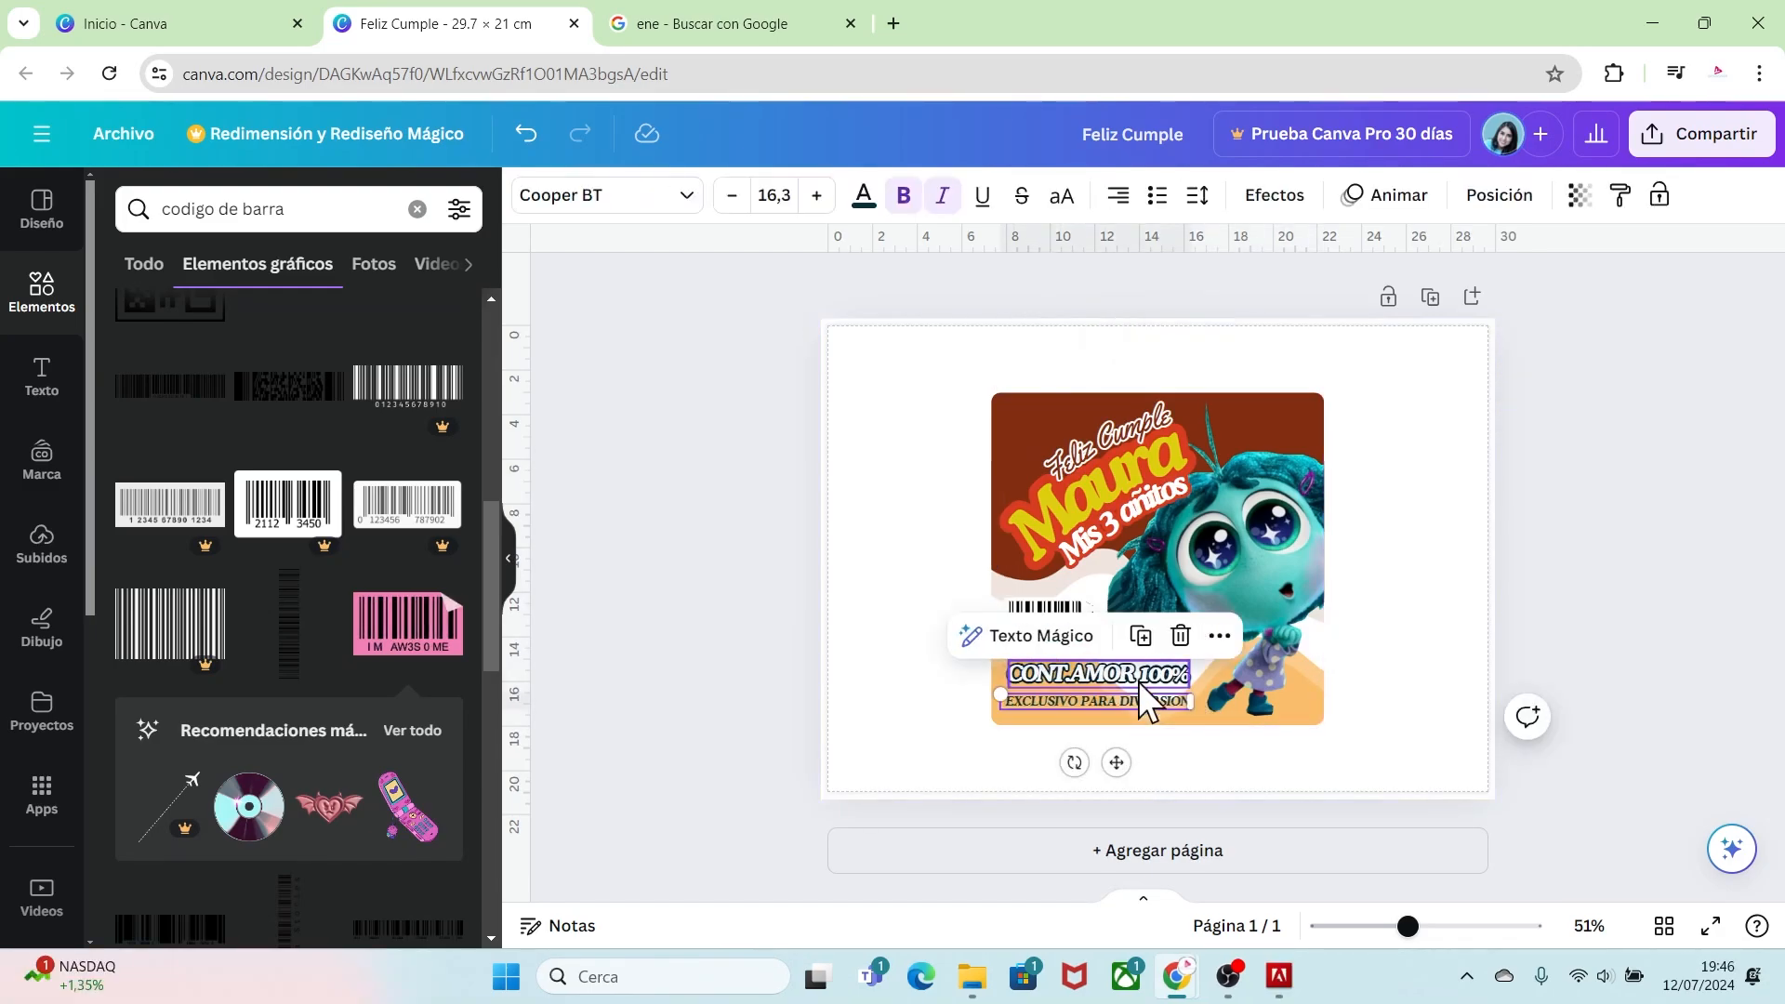
click(1061, 671)
key(shift+Left)
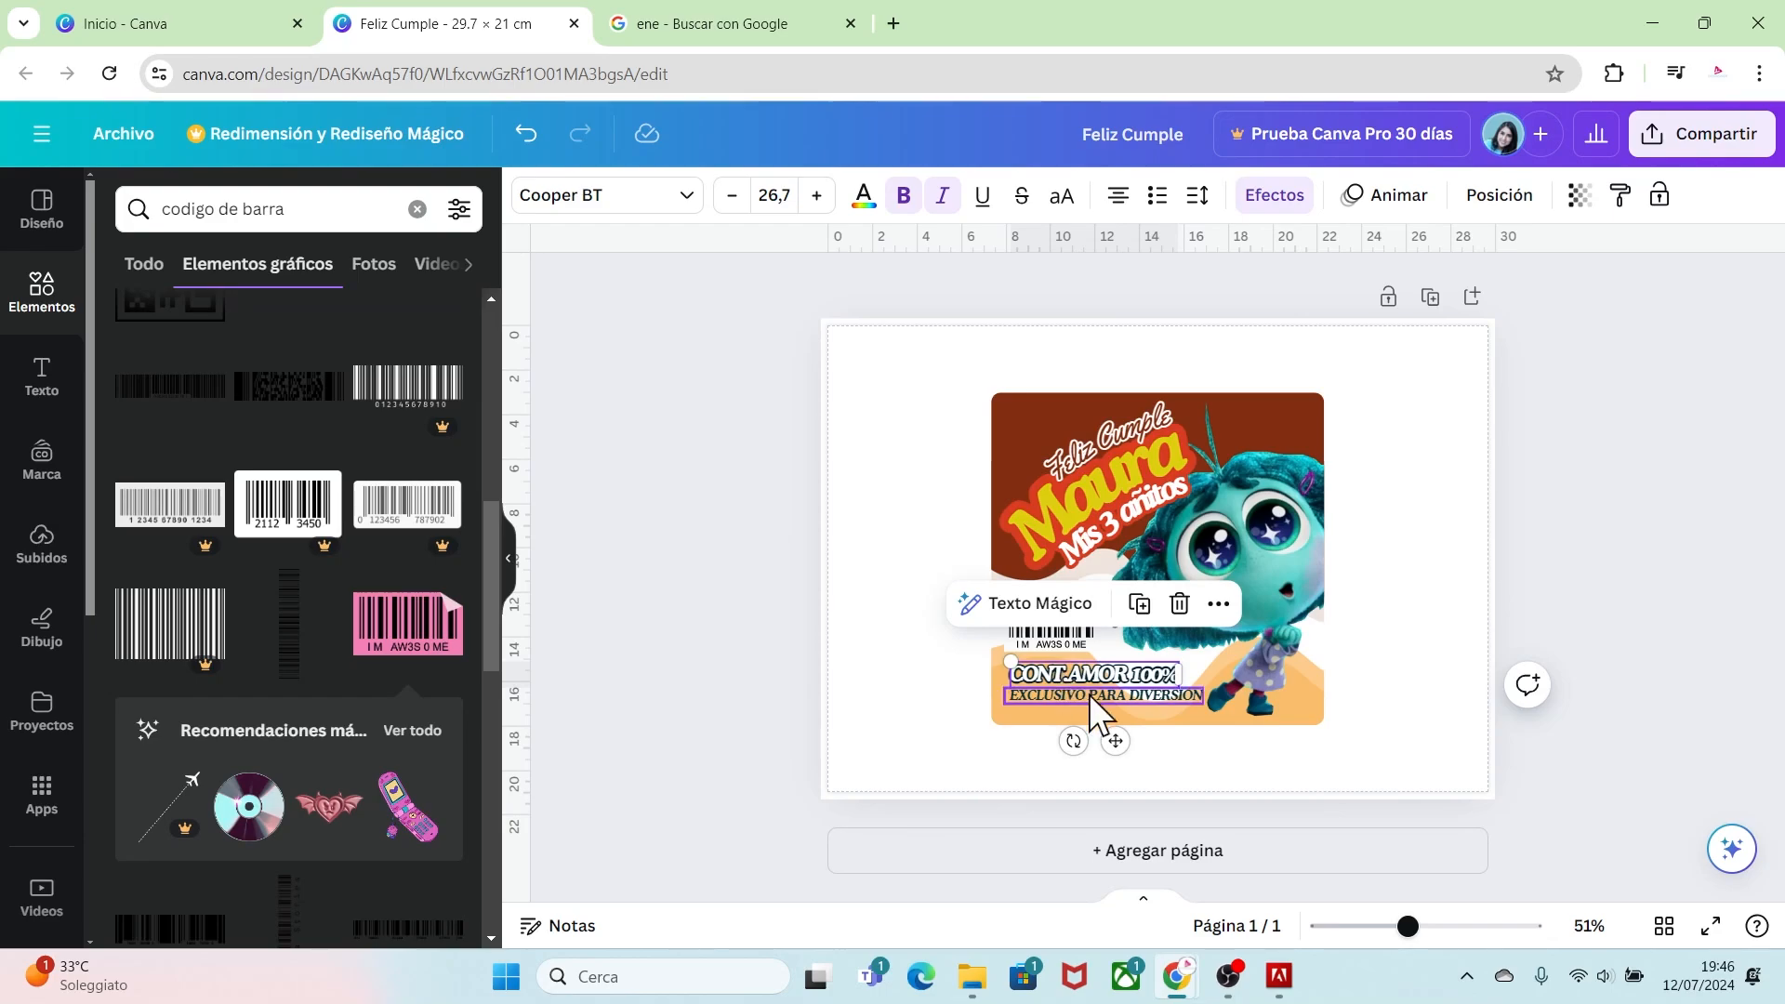
click(1382, 705)
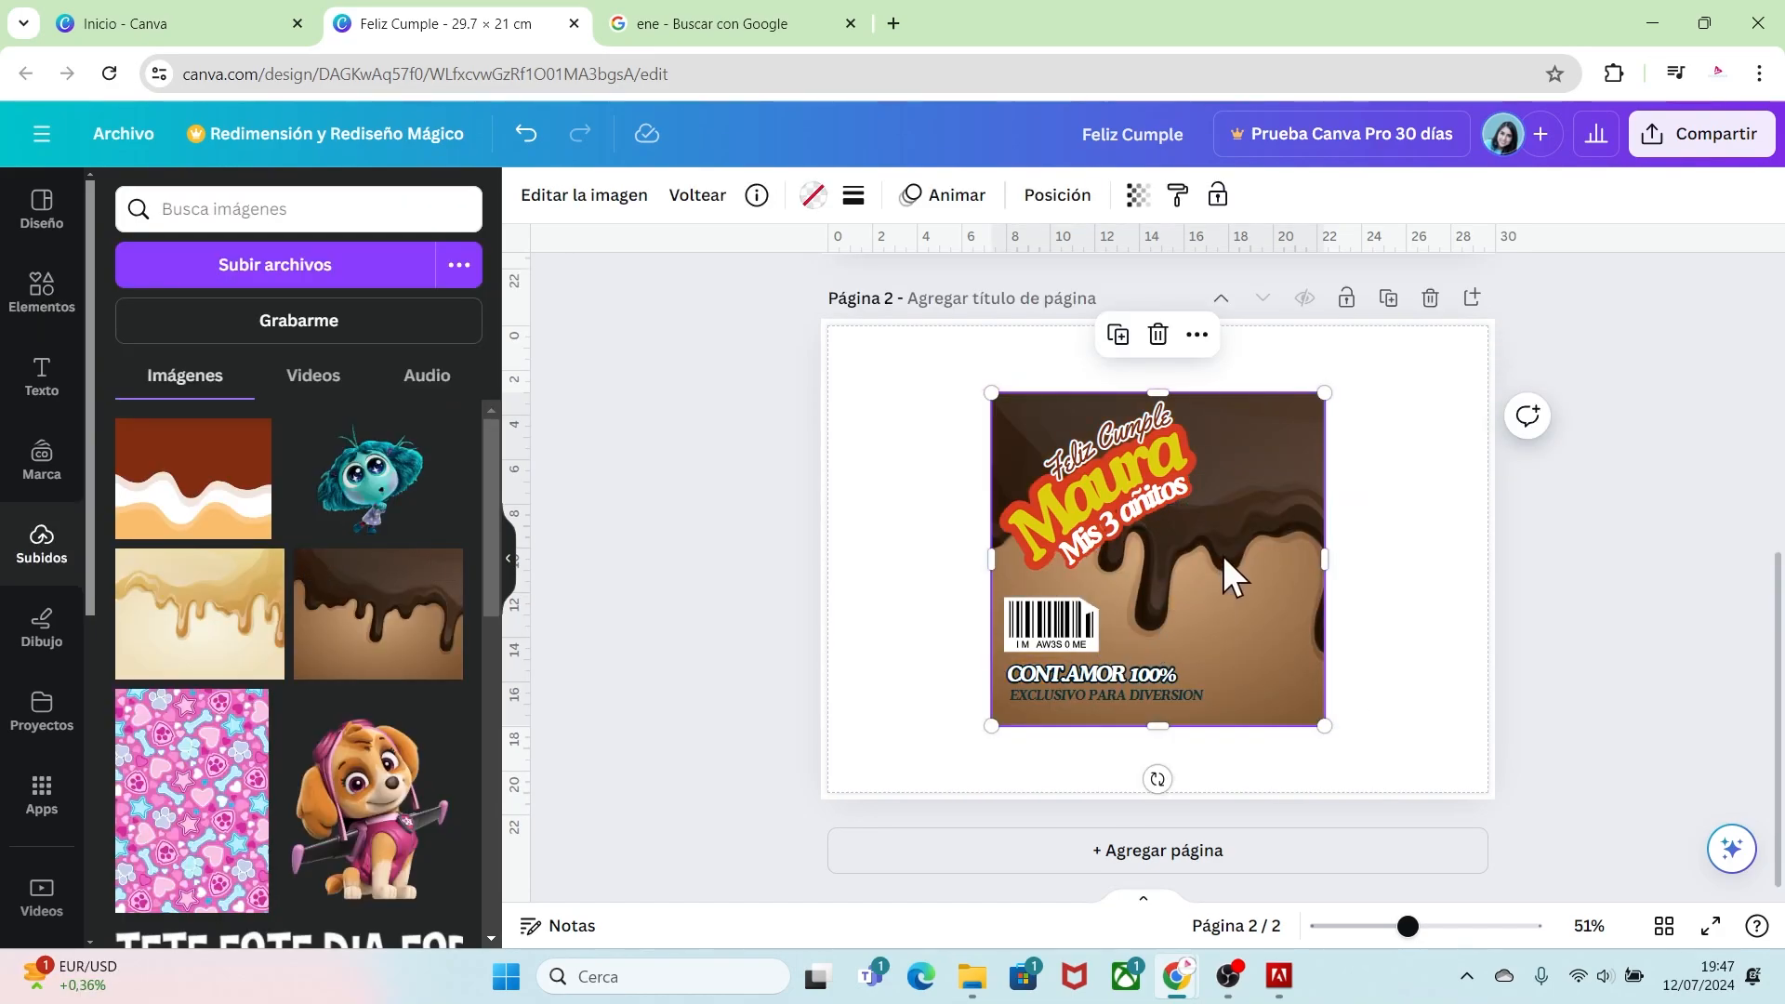
Step: Enlarge and reposition the chocolate drip background inside its frame on page 2
double_click(1223, 556)
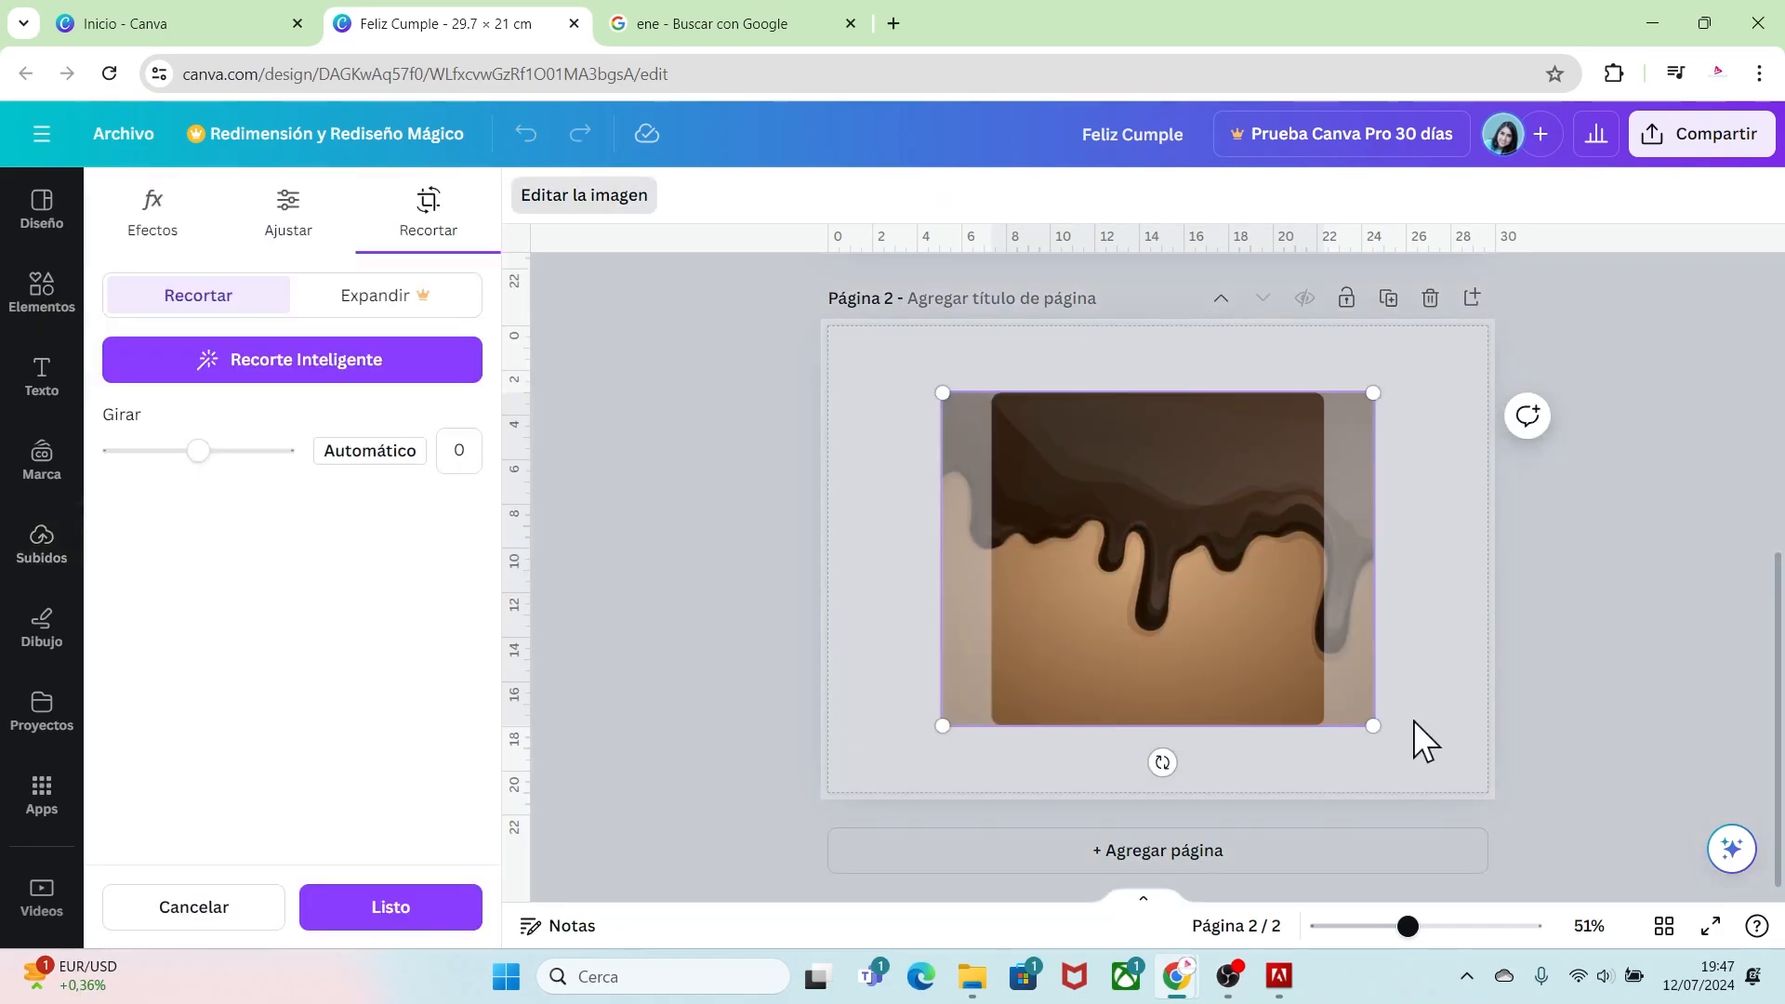
drag(1372, 732, 1494, 781)
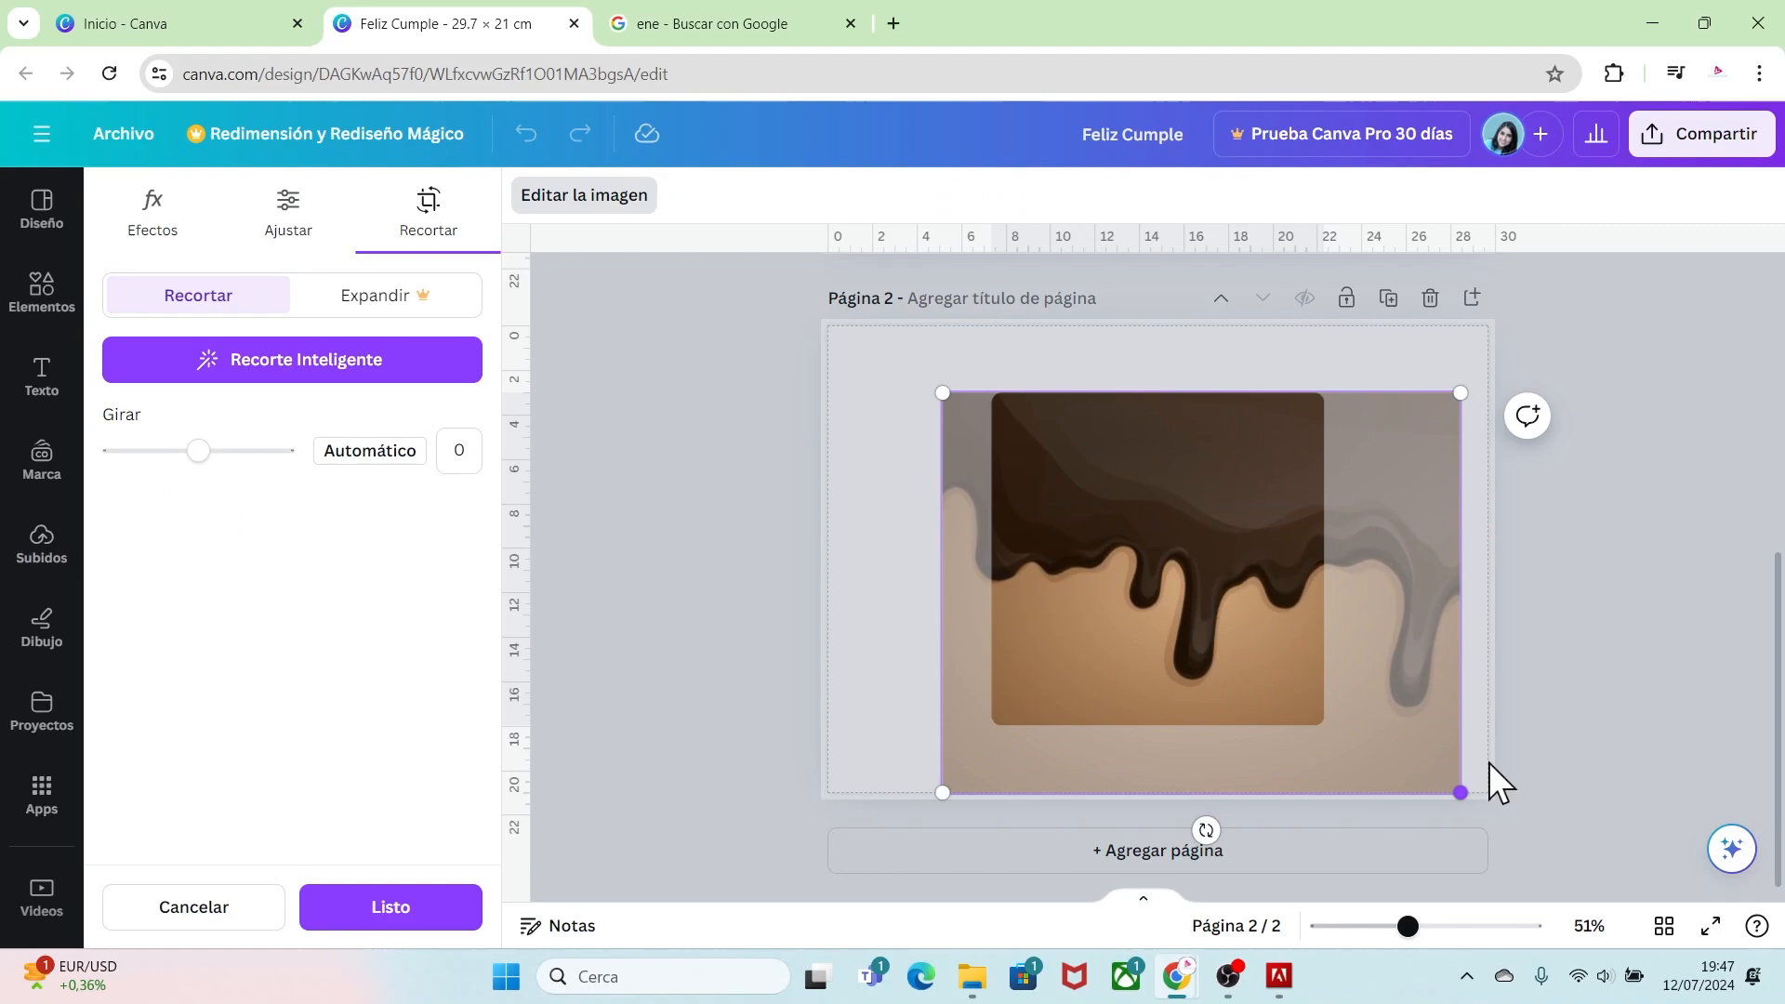
drag(1096, 509, 1139, 527)
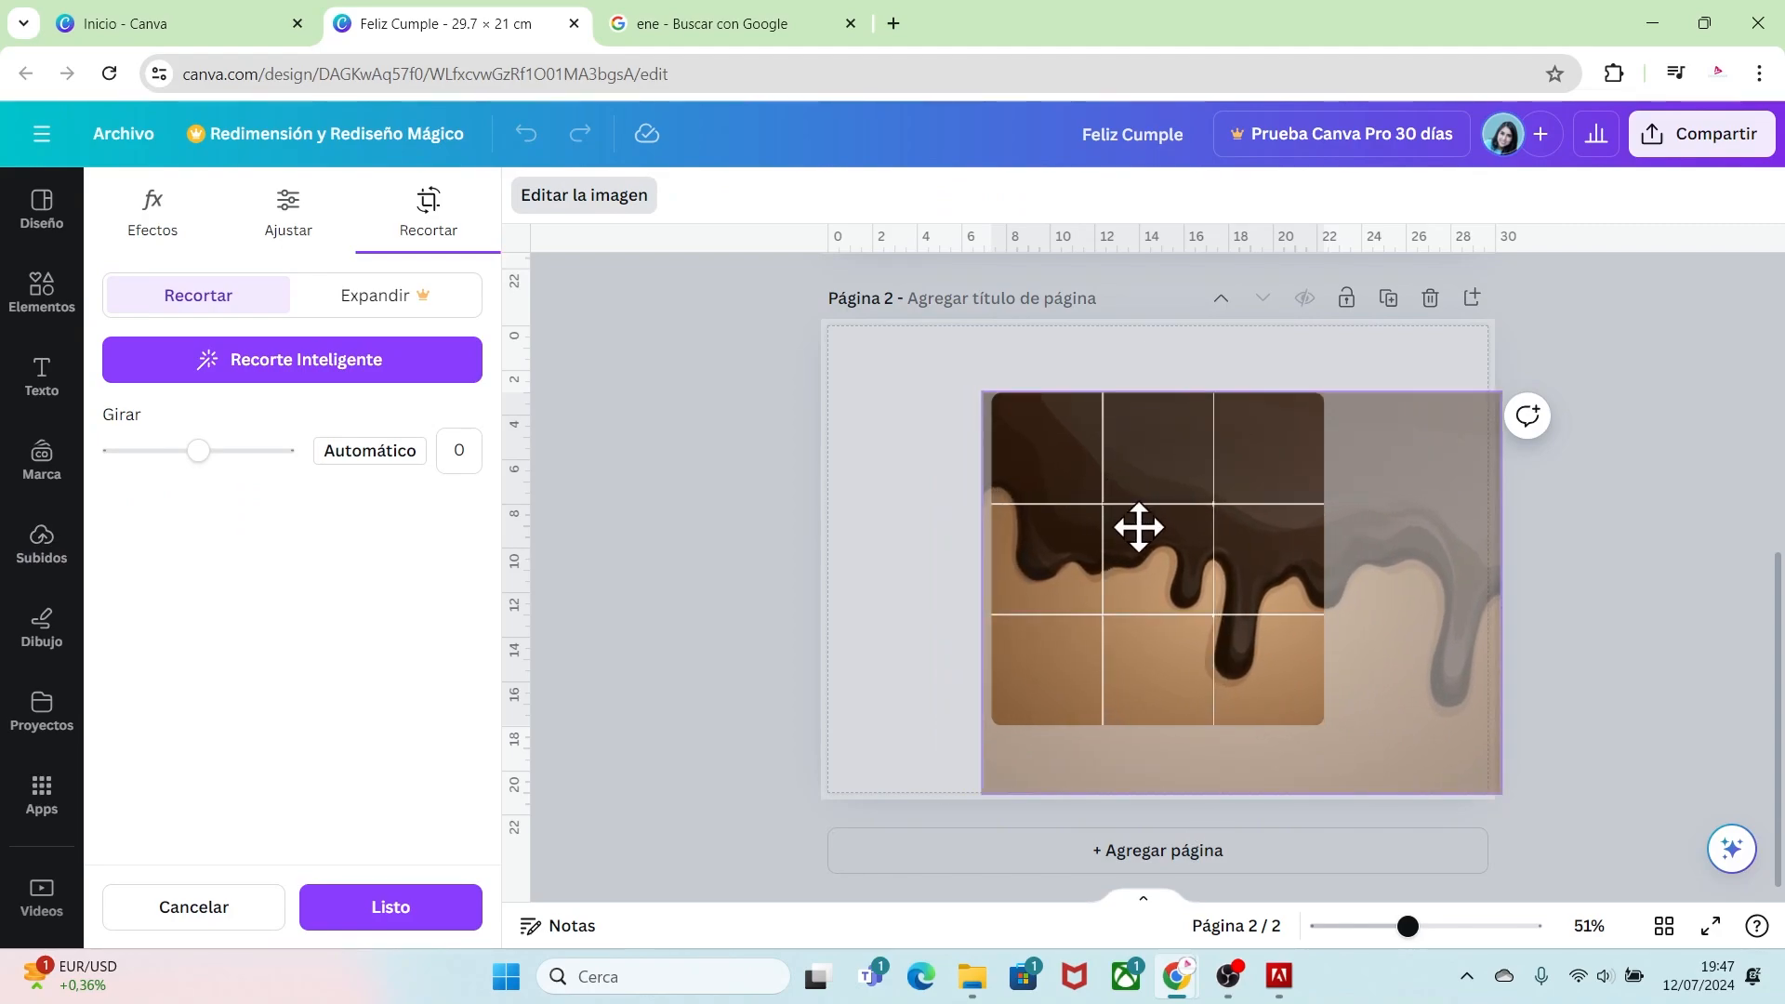
drag(1501, 792, 1511, 809)
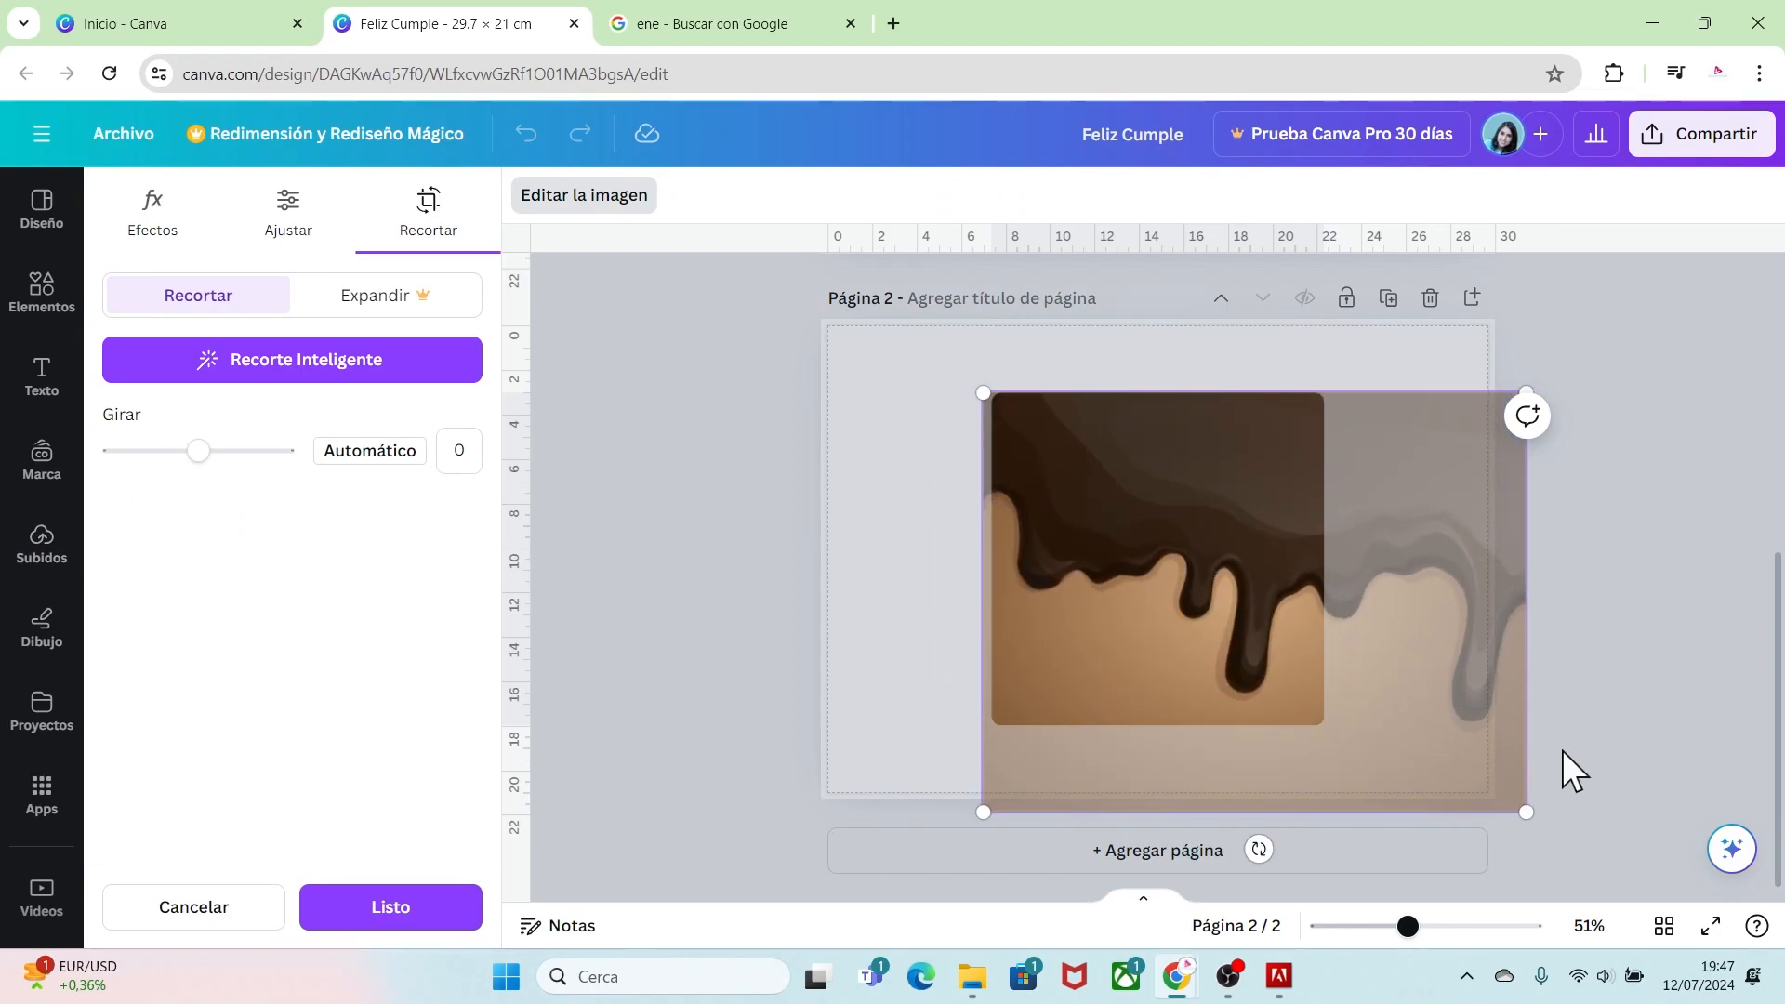
click(1571, 728)
click(1565, 722)
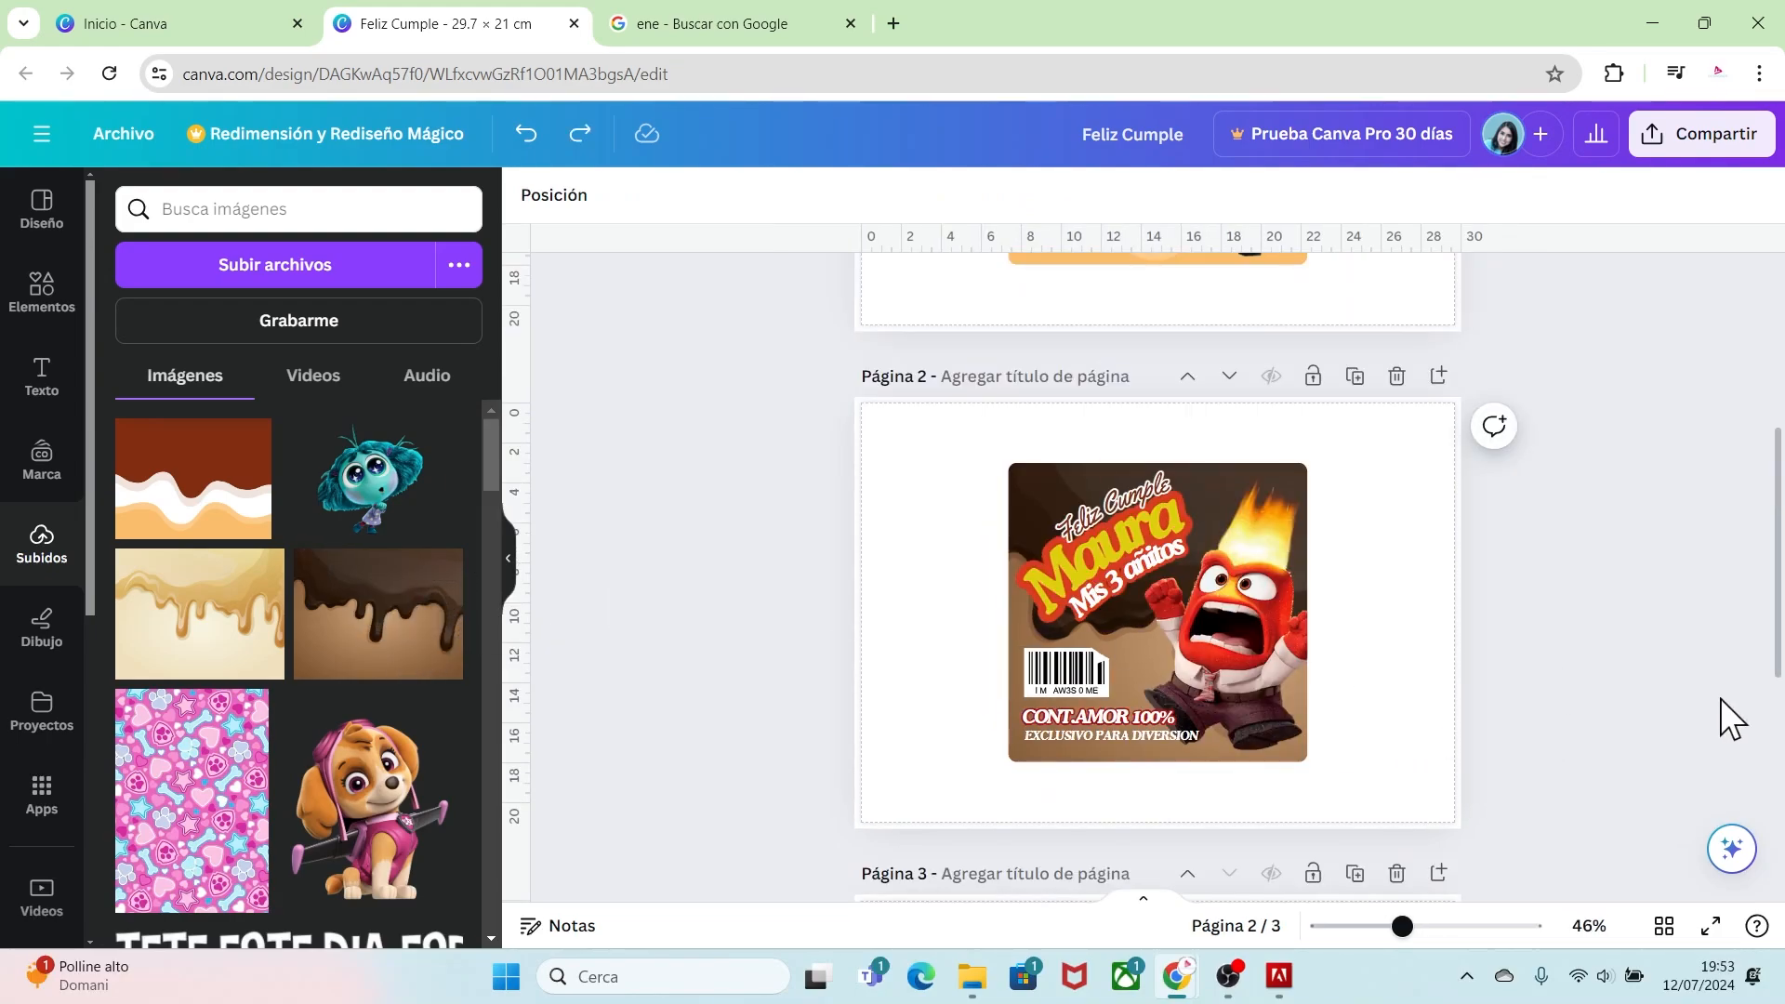
Step: Download all three pages as a PDF para impresión
scroll(1777, 565, down, 5)
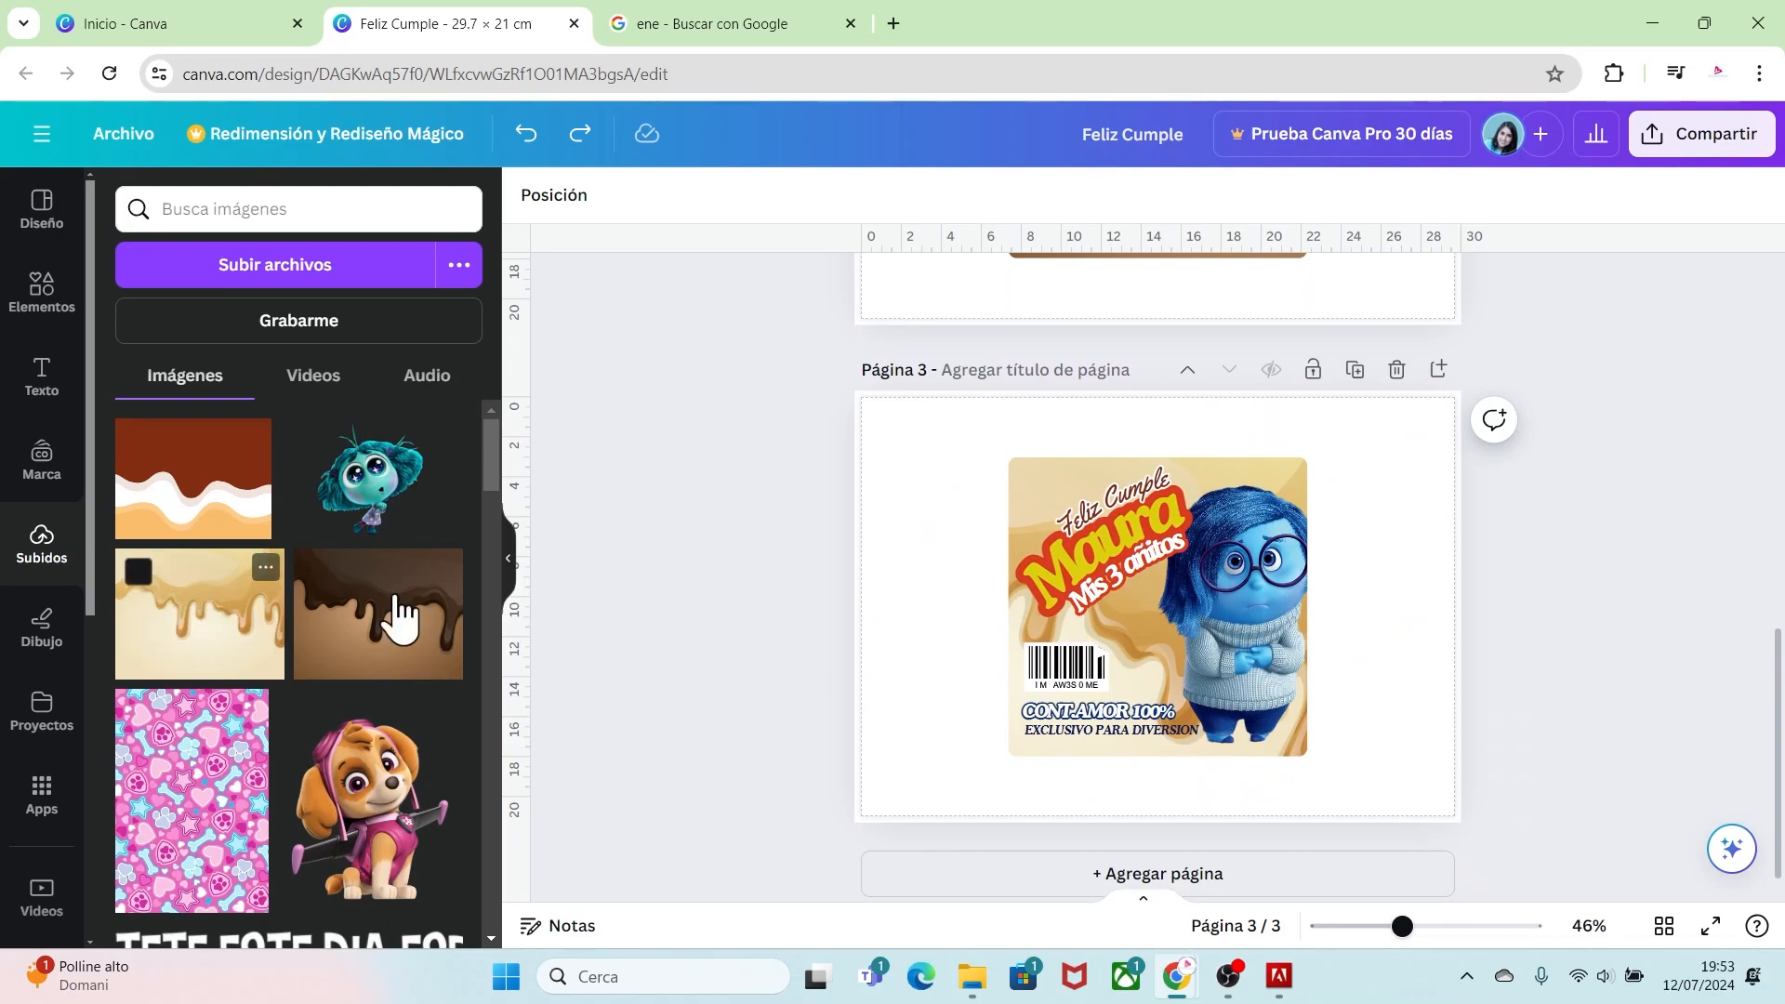
drag(1774, 706, 1778, 365)
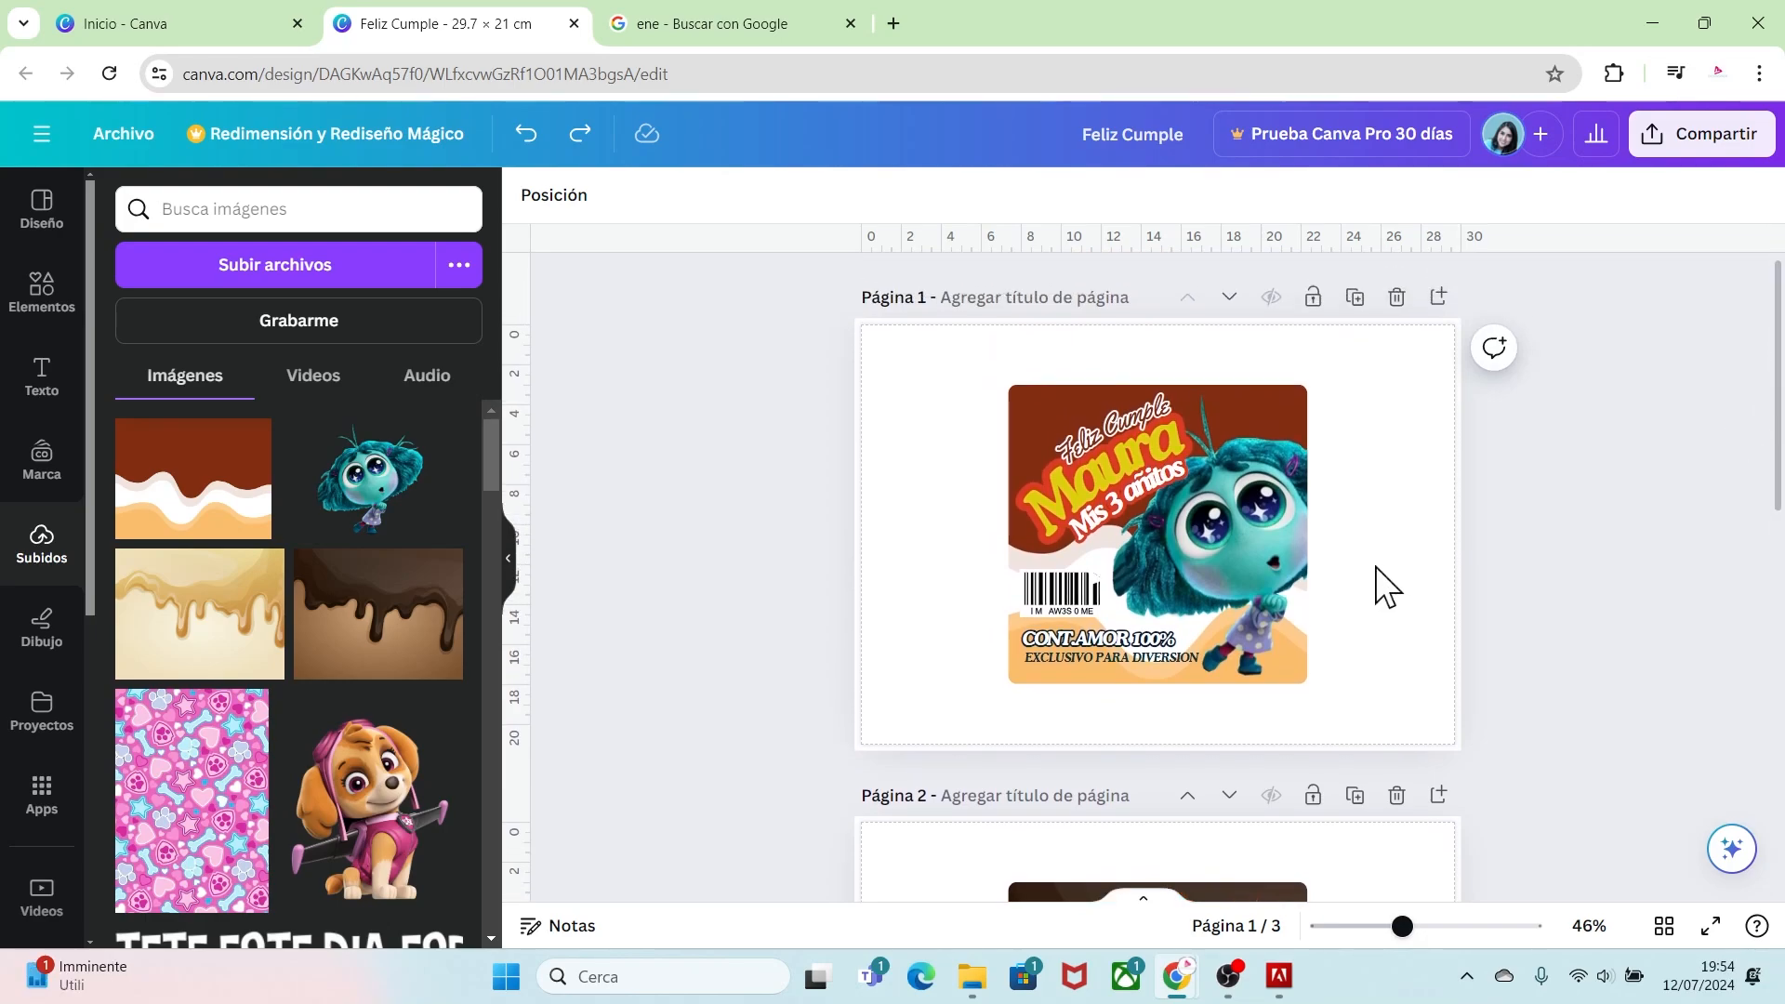
click(131, 142)
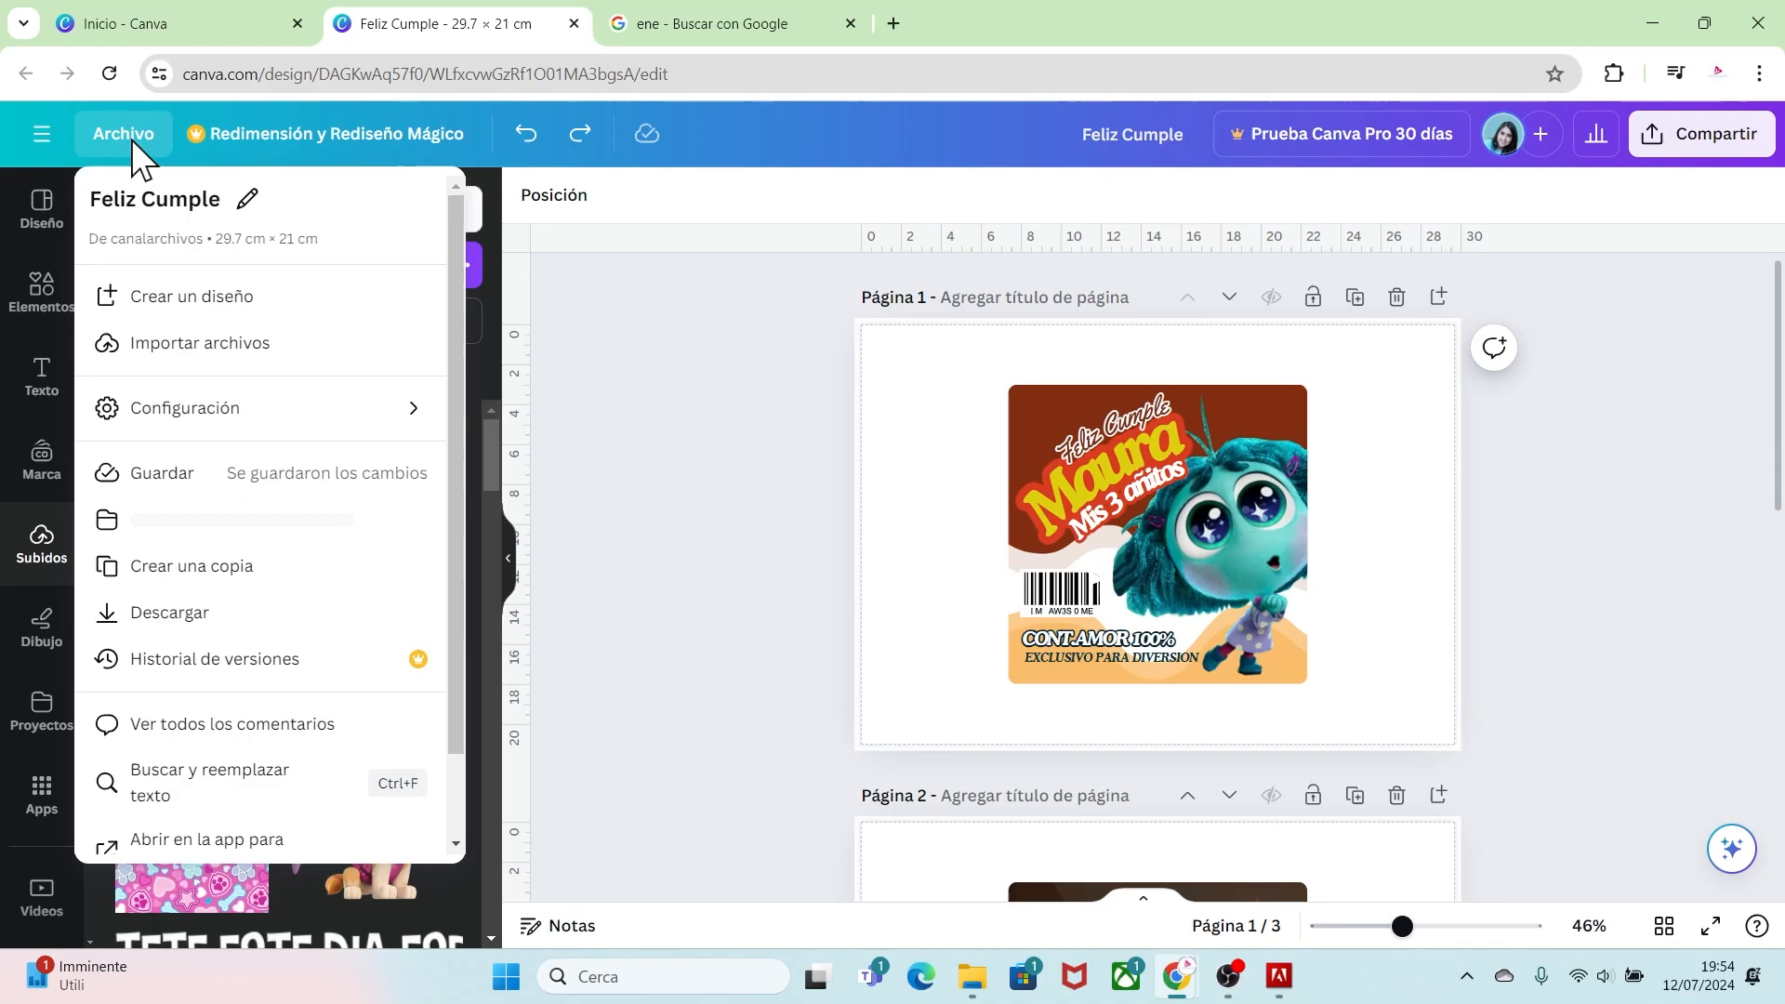
click(225, 617)
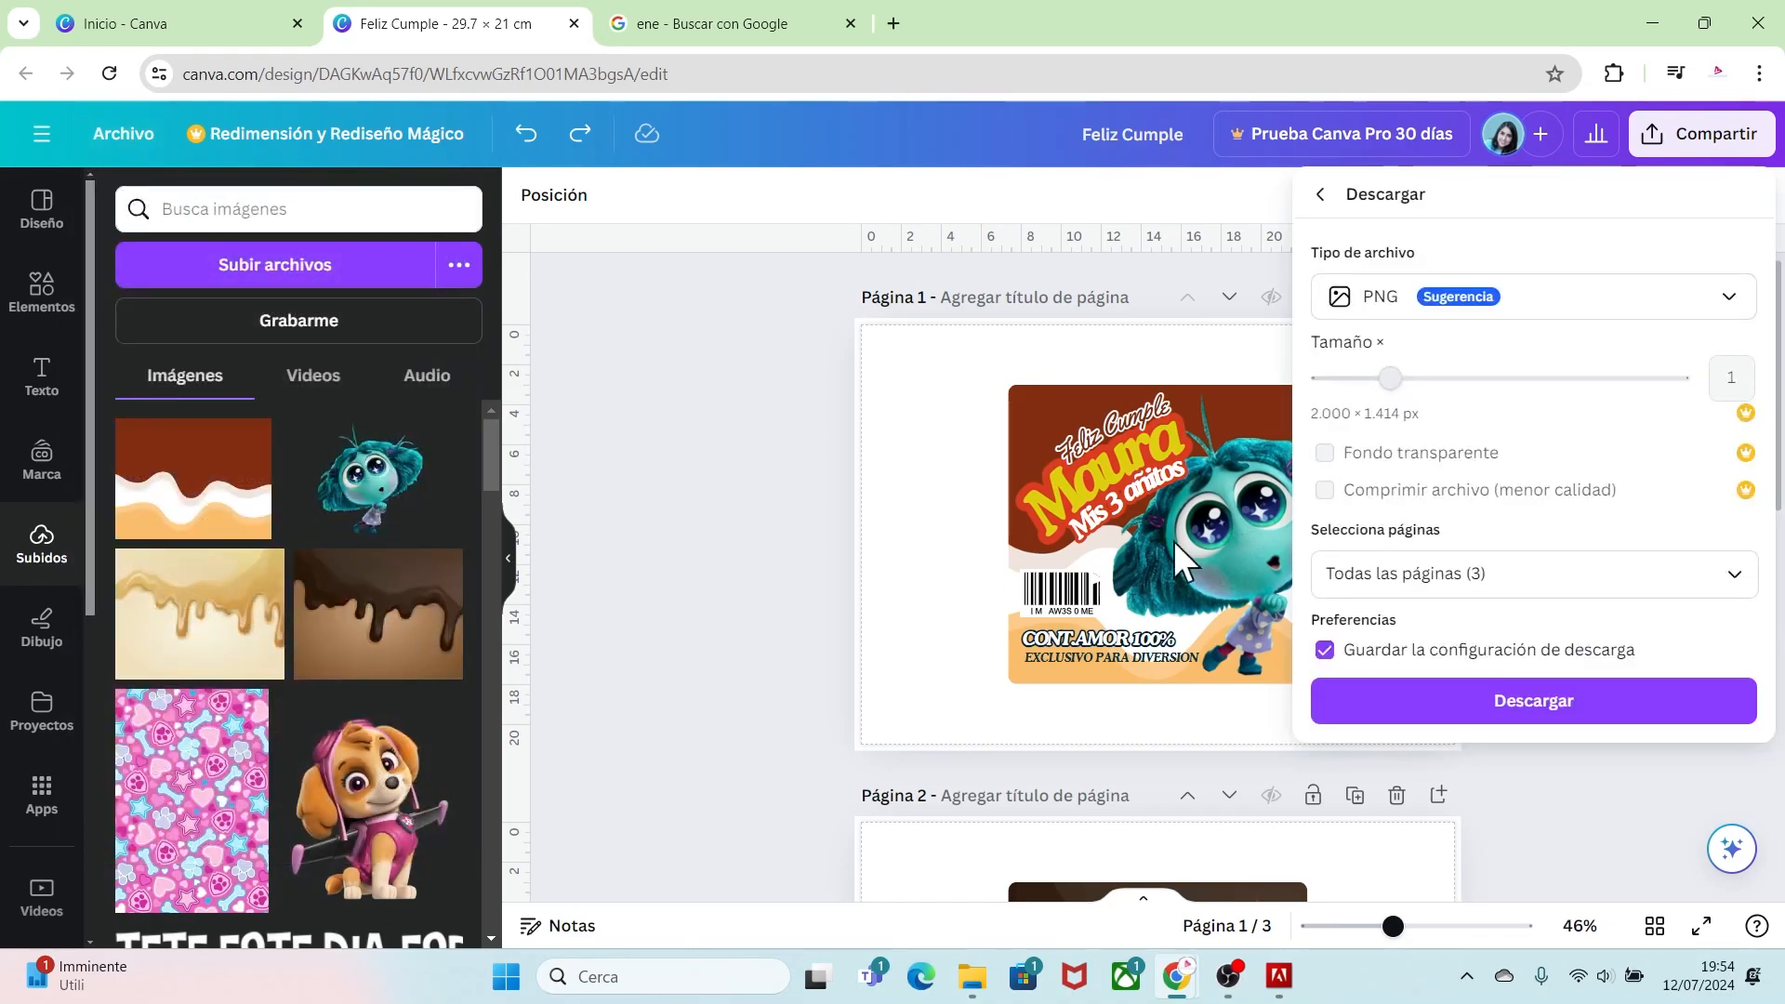
click(1703, 311)
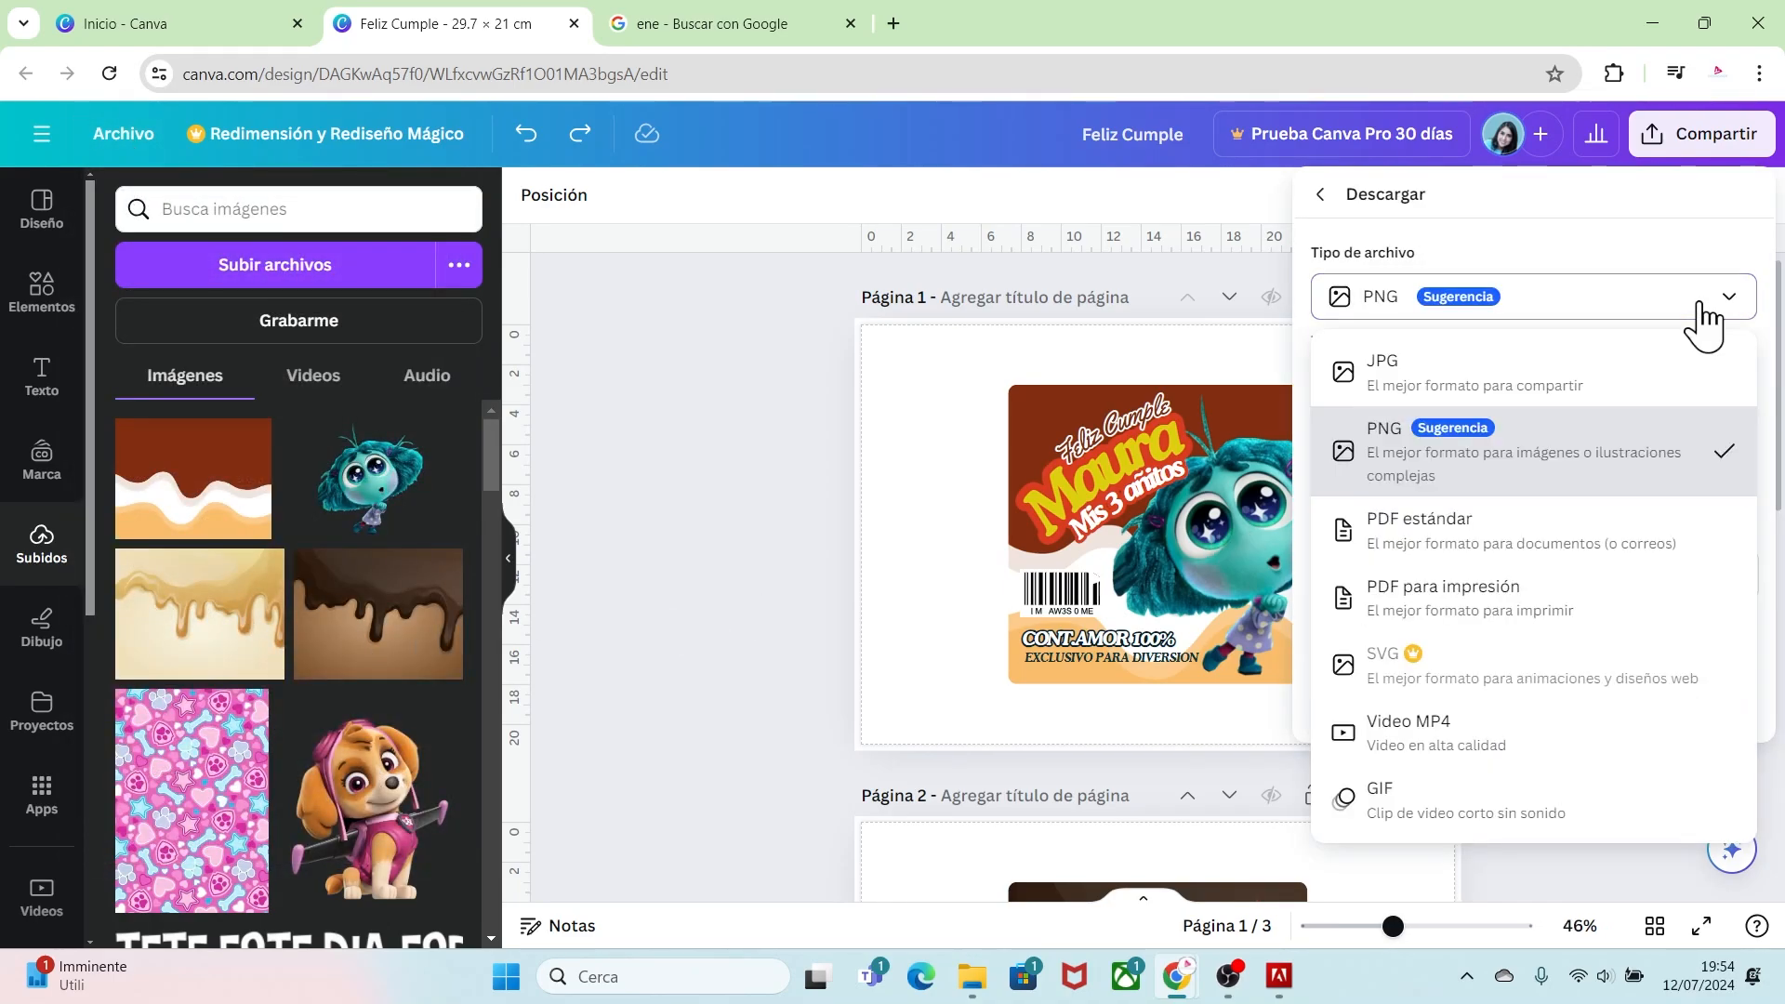
click(1447, 602)
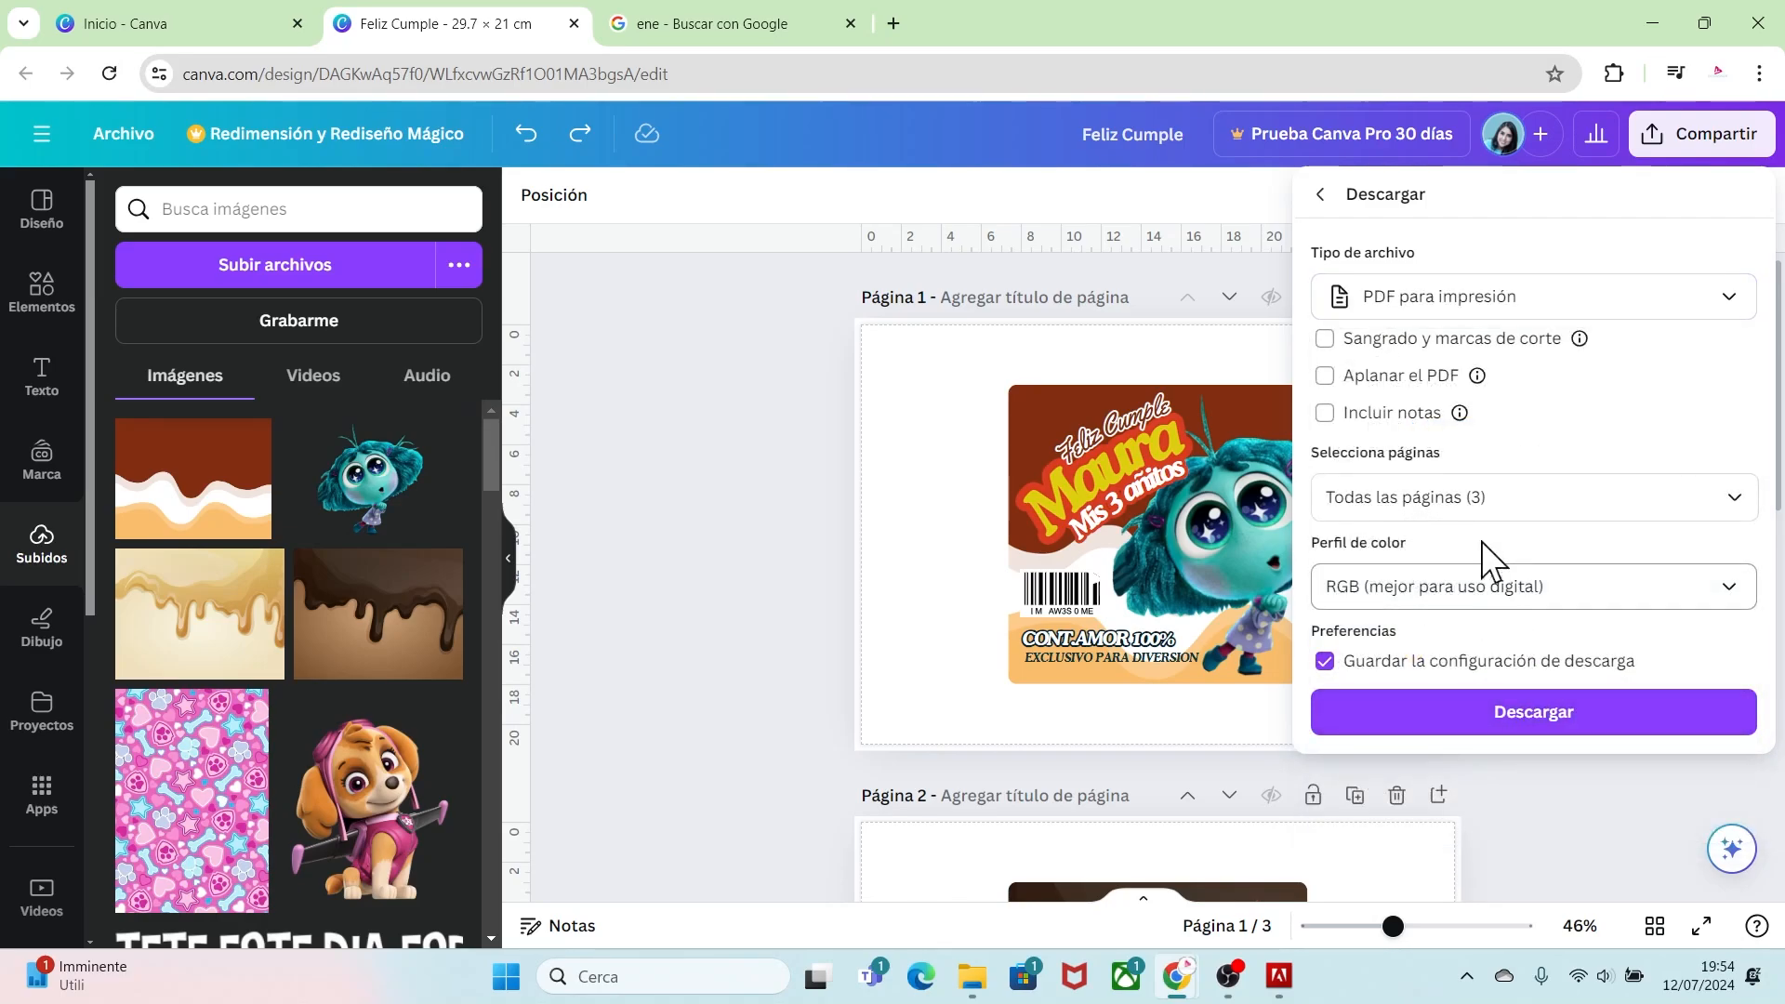
click(1522, 729)
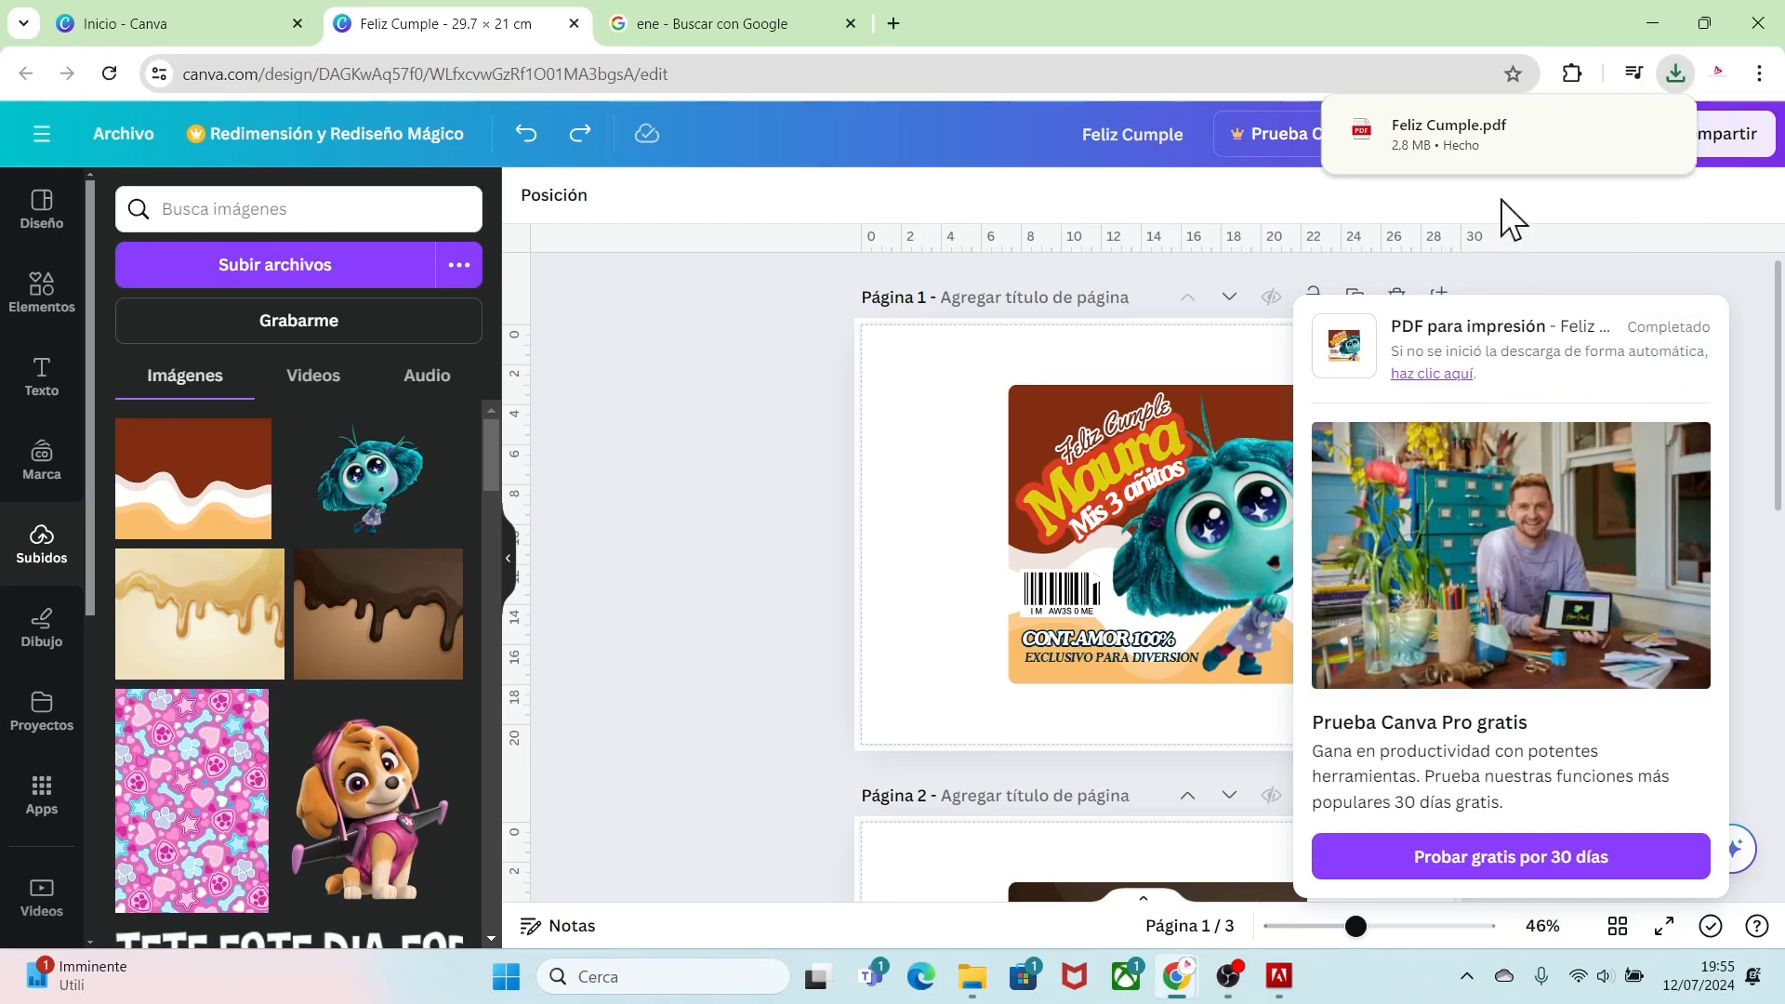
Step: Open the downloaded PDF and review its pages
click(1469, 143)
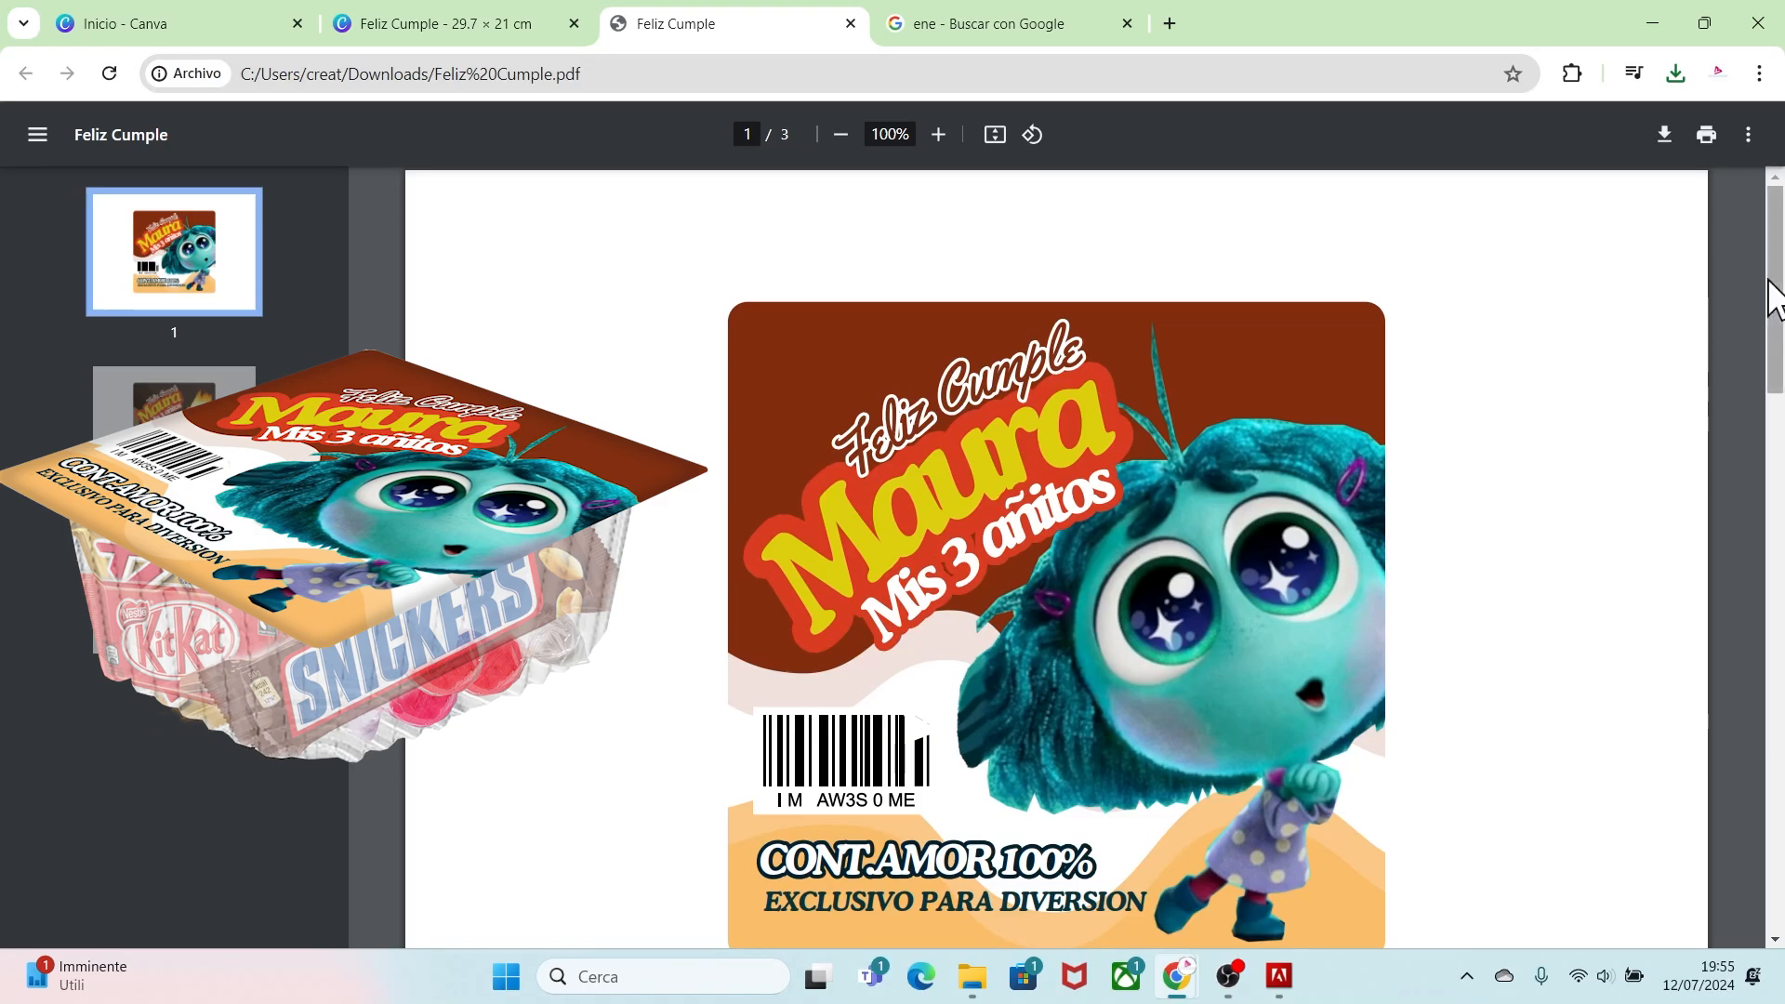
drag(1780, 270, 1755, 769)
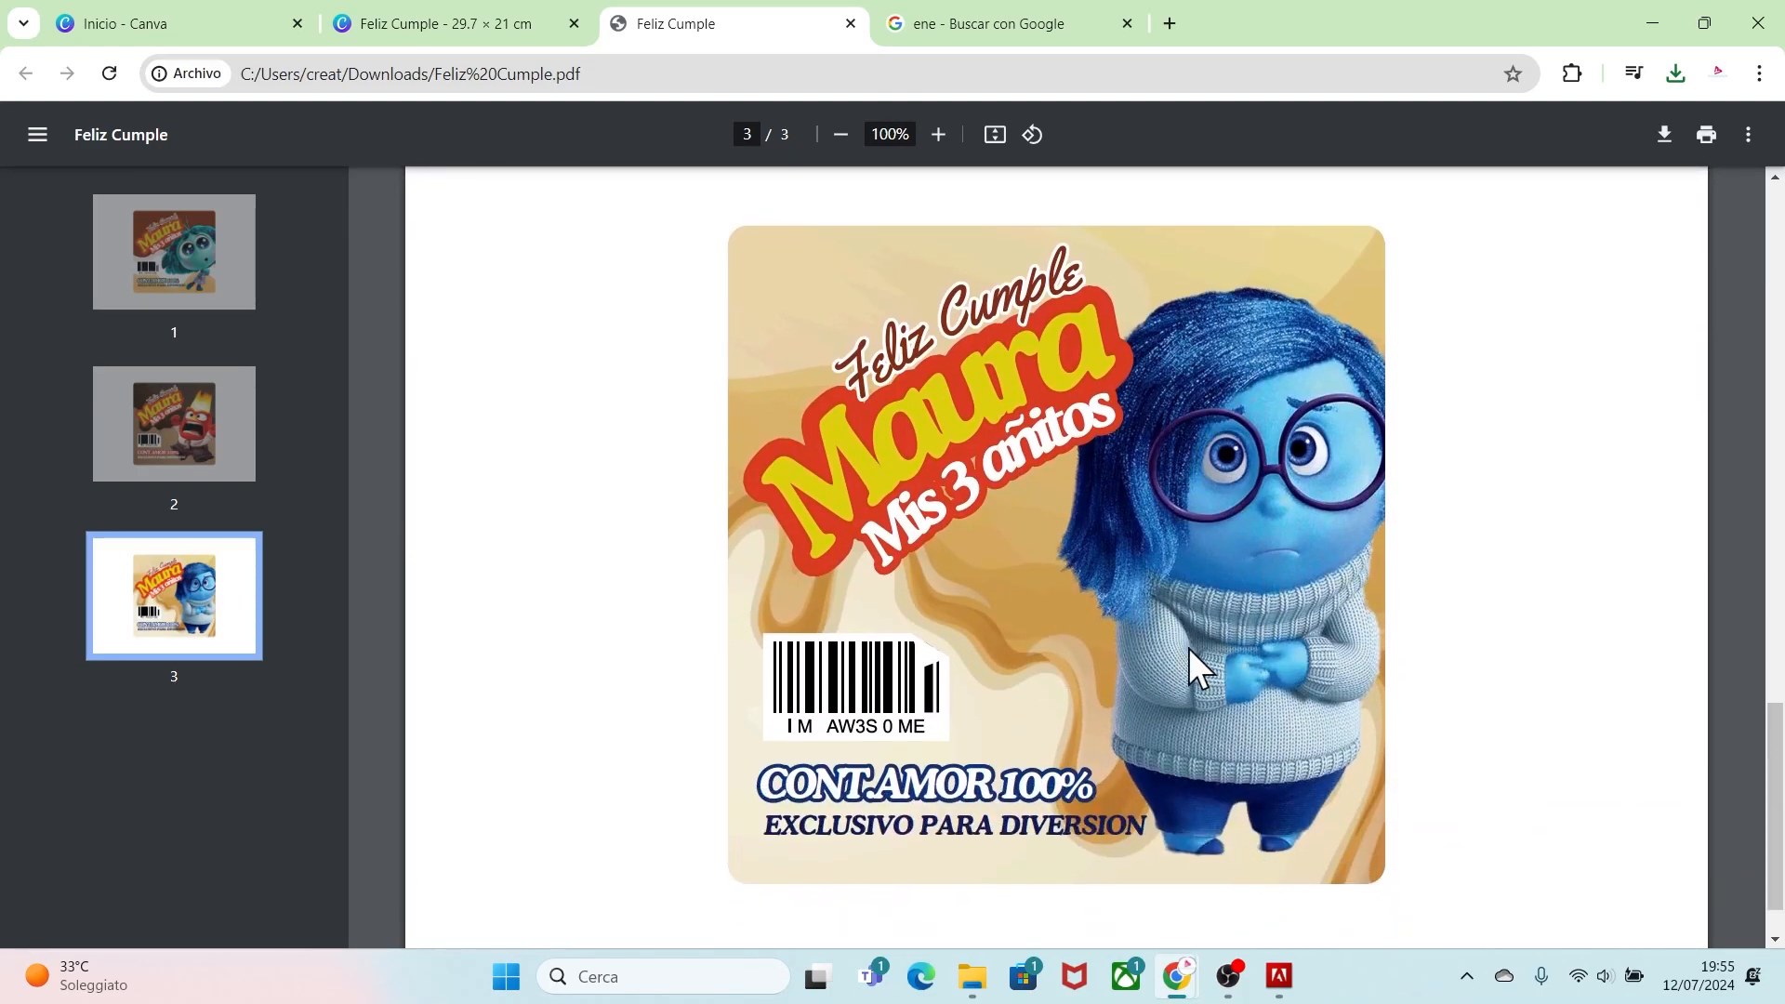